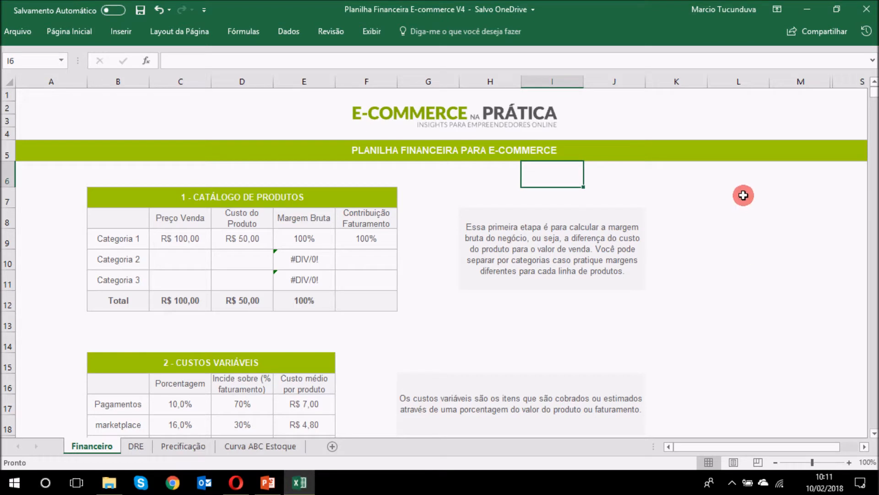
click(504, 191)
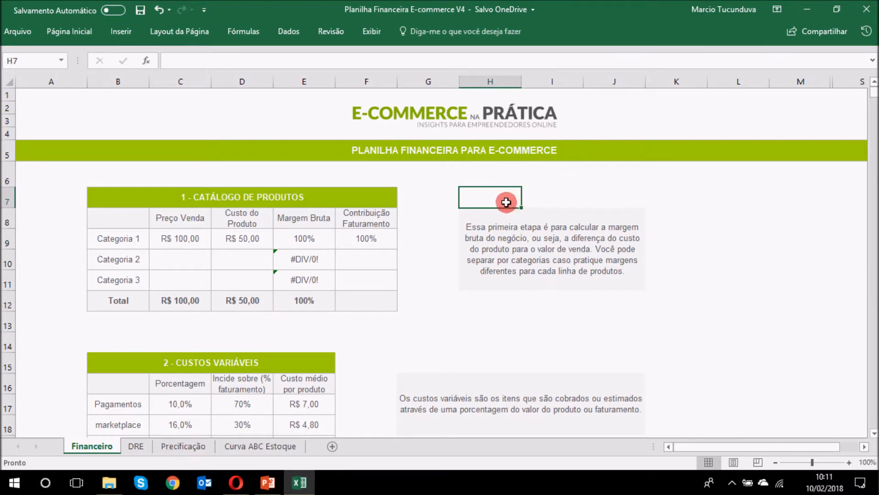
click(490, 176)
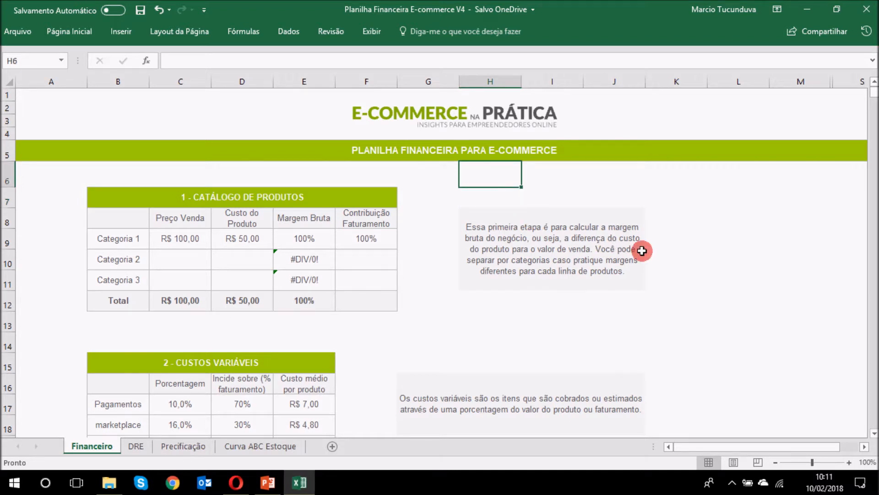
text(www)
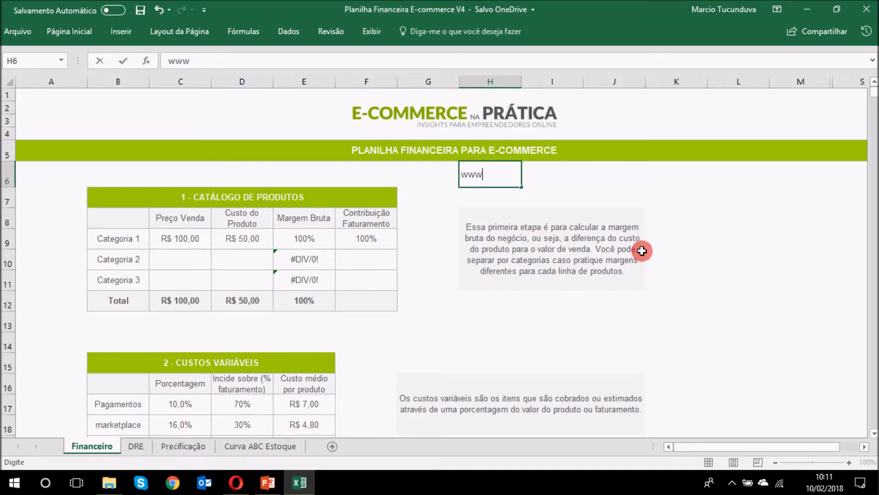
text(.ecommerce-pr)
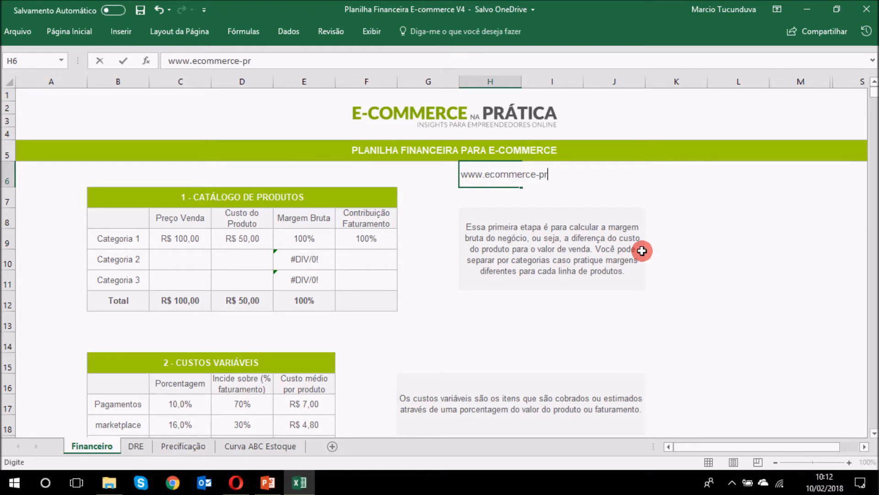
text(atica.com.br)
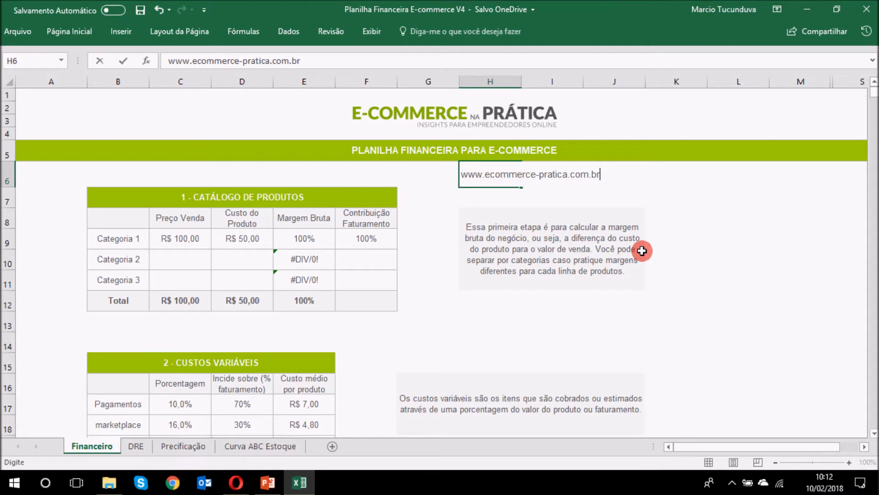
key(Return)
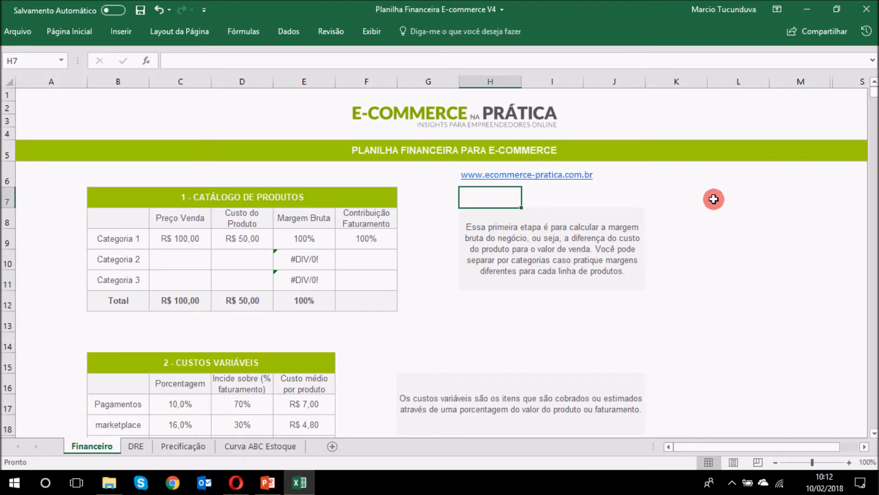
key(Up)
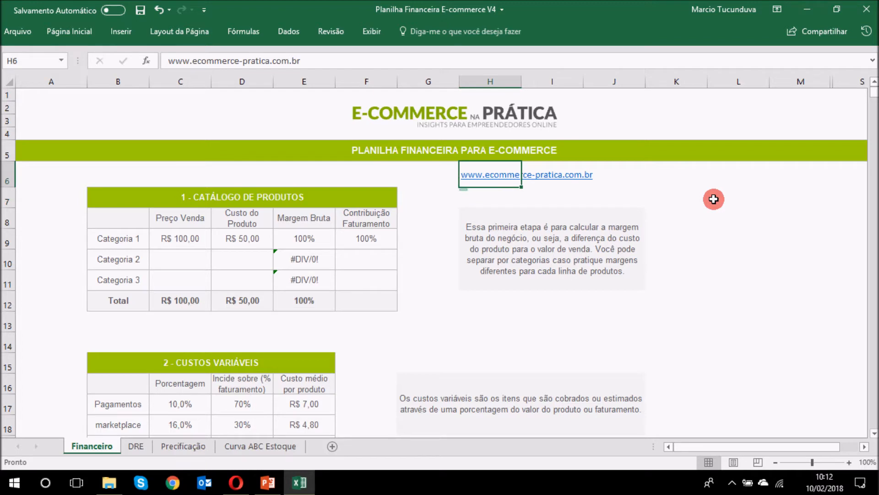
key(Delete)
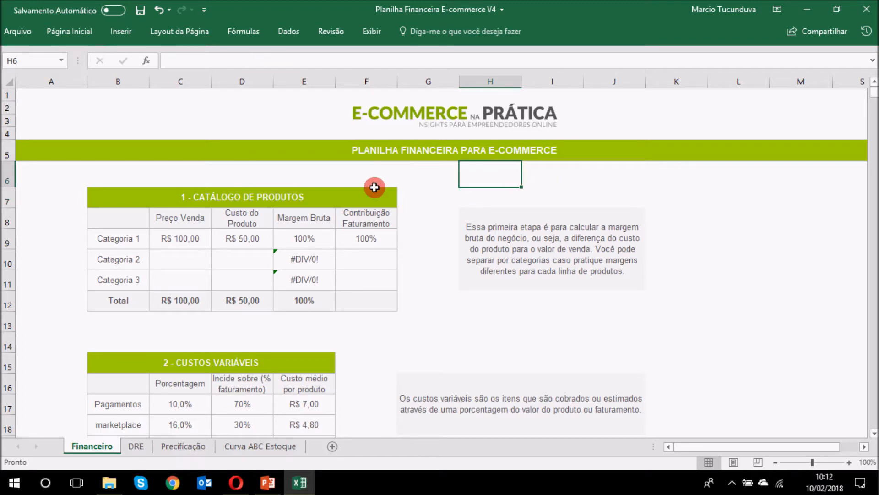
Step: Give Categoria 2 a sale price of R$ 50,00 and a product cost of R$ 20,00
click(219, 200)
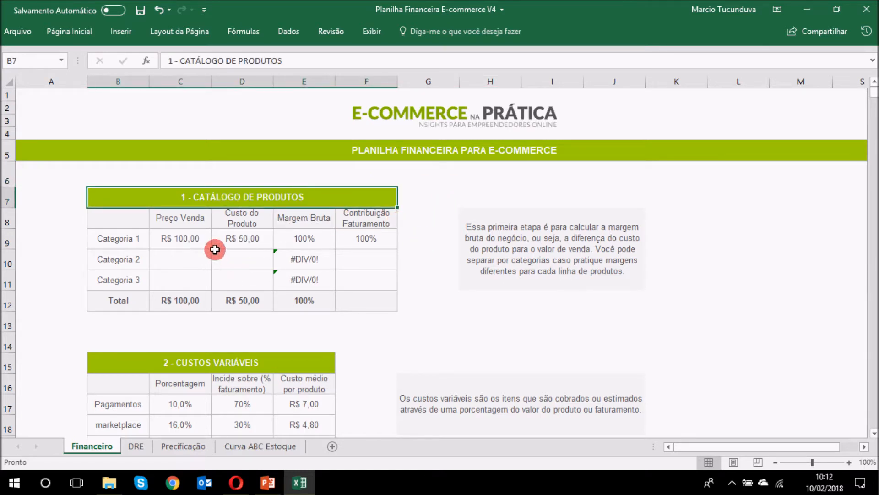
click(182, 236)
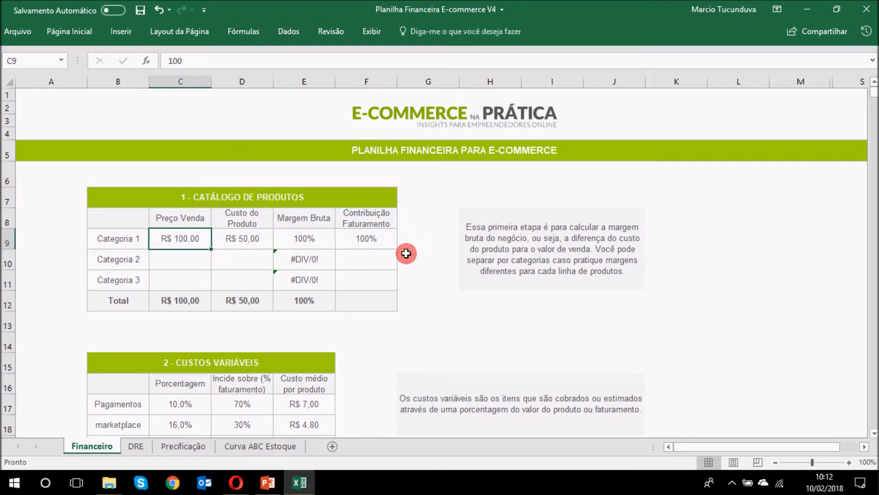
click(264, 237)
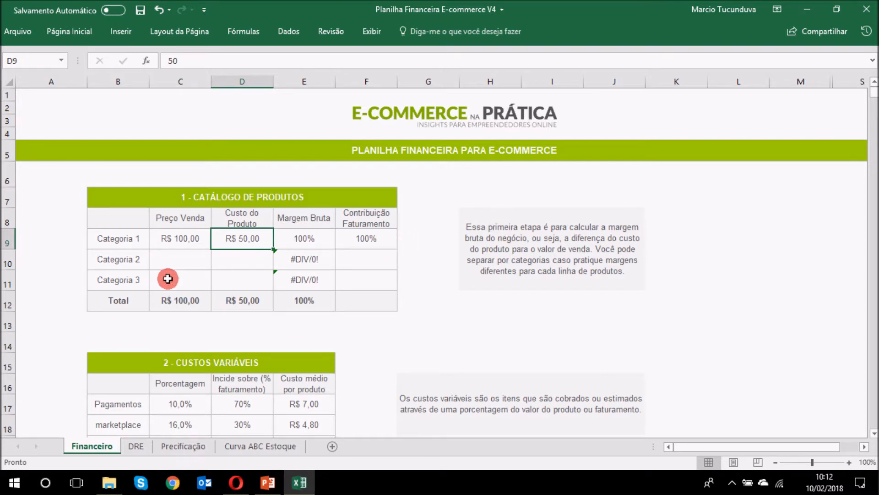
click(179, 260)
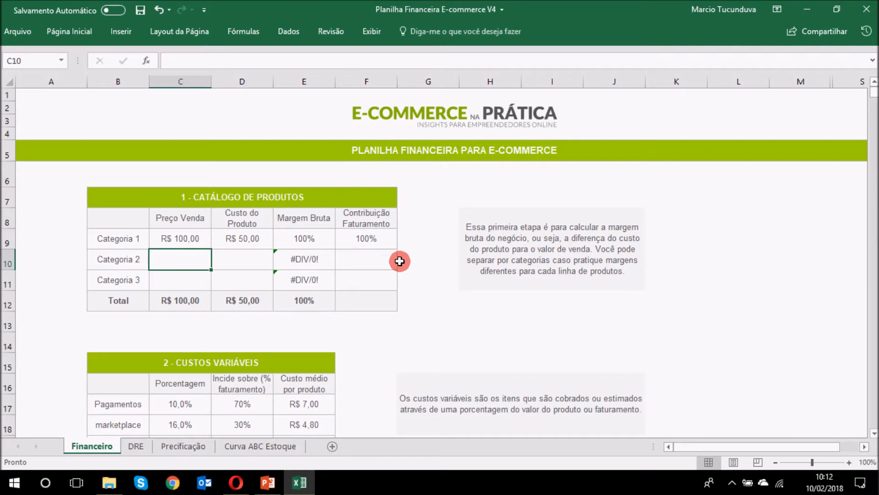
text(50)
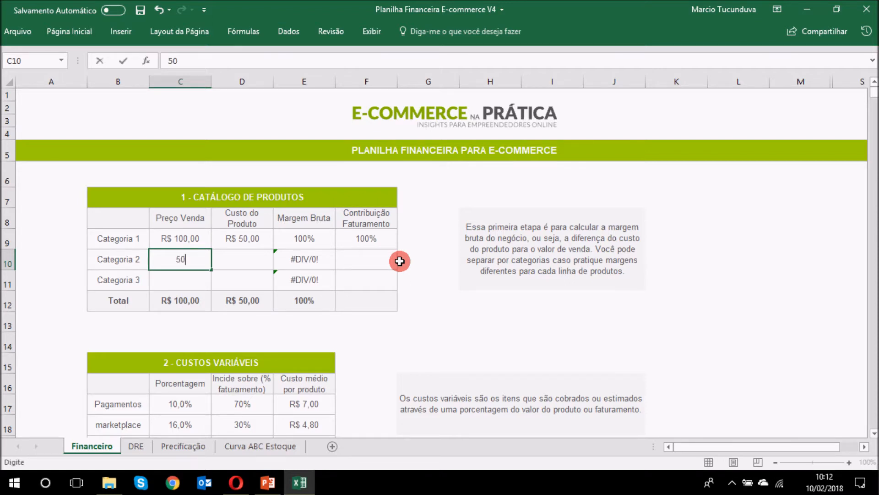
key(Return)
key(Up)
key(Right)
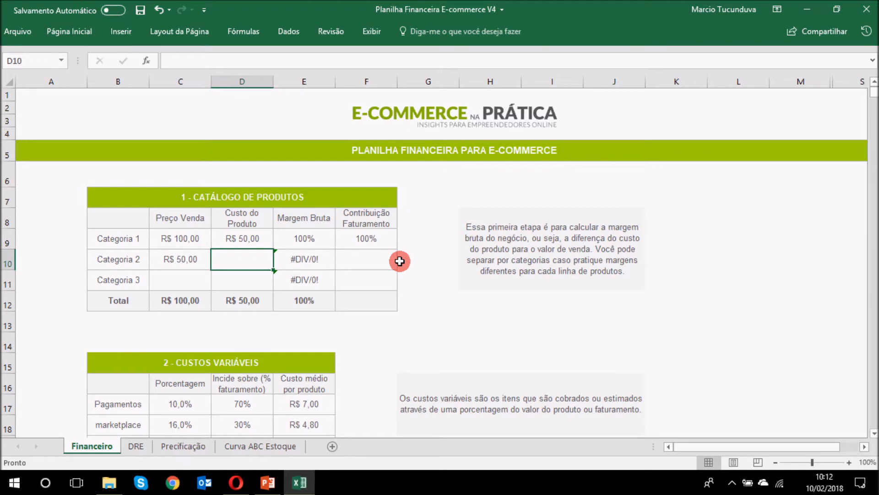
text(20)
key(Return)
Step: Set the revenue shares to 20% for Categoria 2 and 80% for Categoria 1
key(Up)
key(Right)
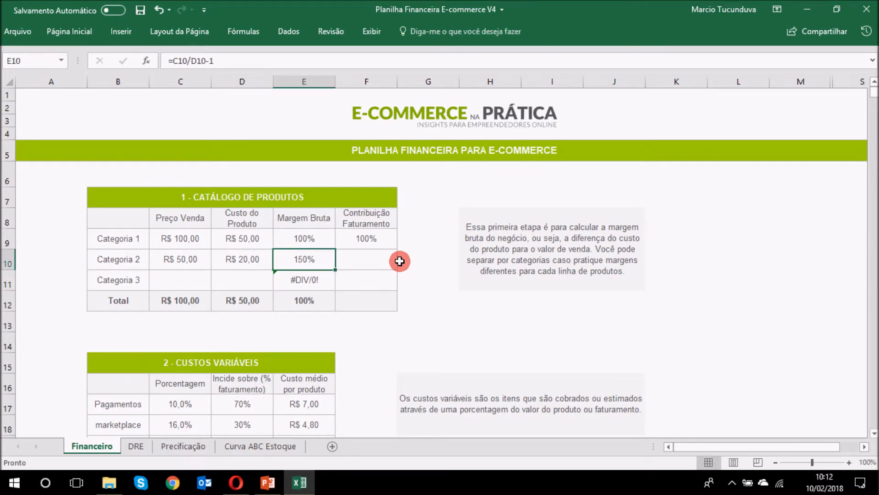
key(Right)
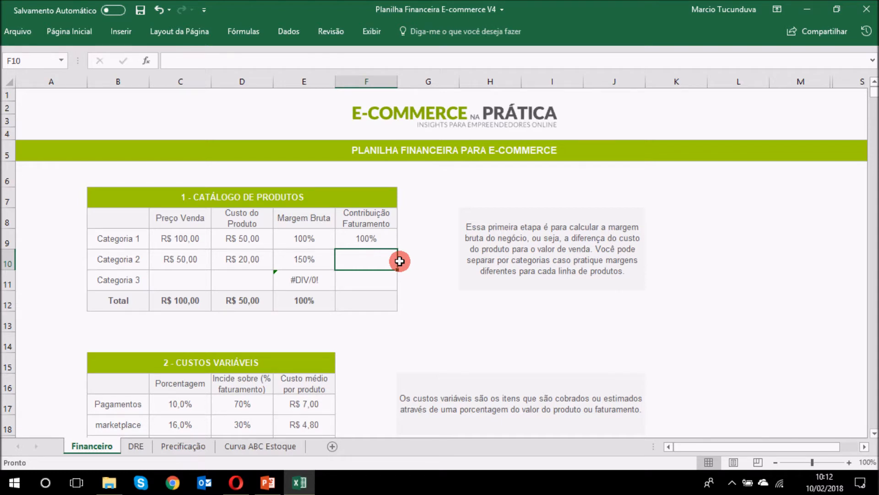
text(20)
key(Return)
key(Up)
key(Up)
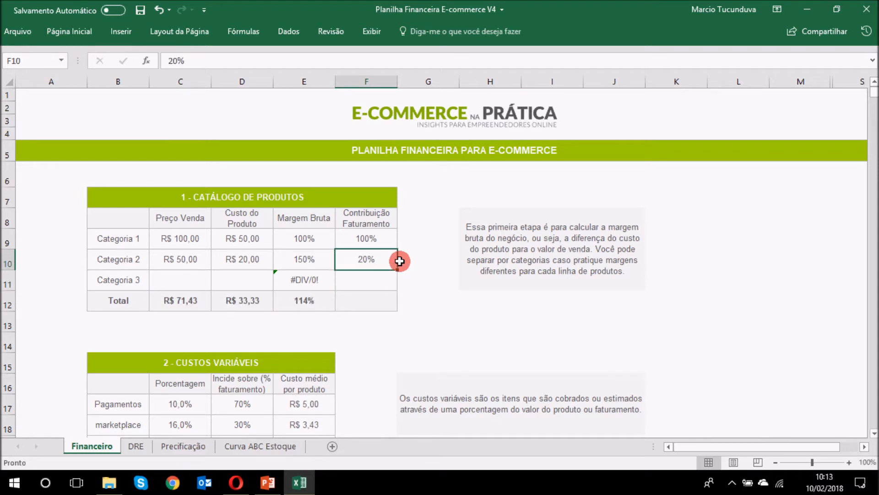
text(80)
key(Return)
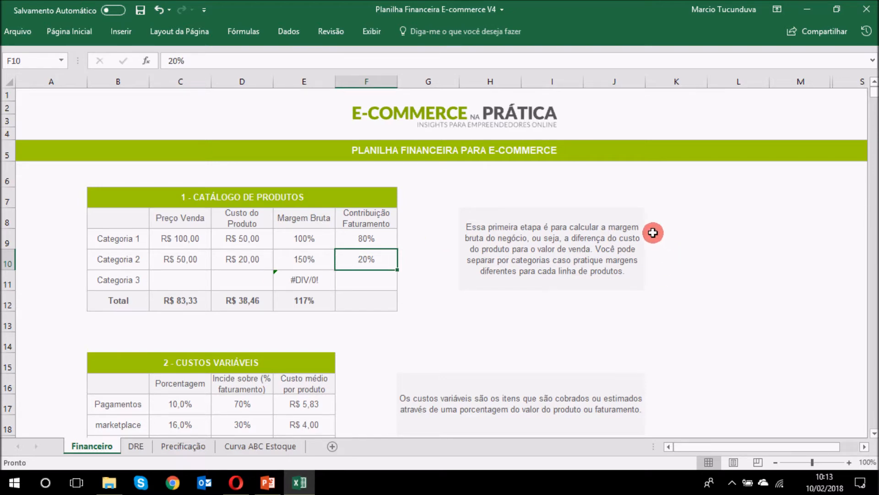
scroll(652, 233, down, 2)
scroll(653, 233, down, 1)
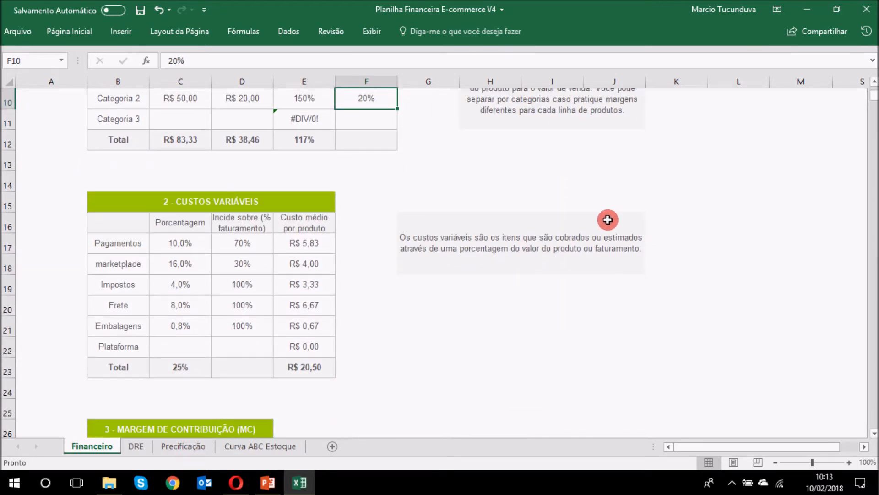
click(276, 195)
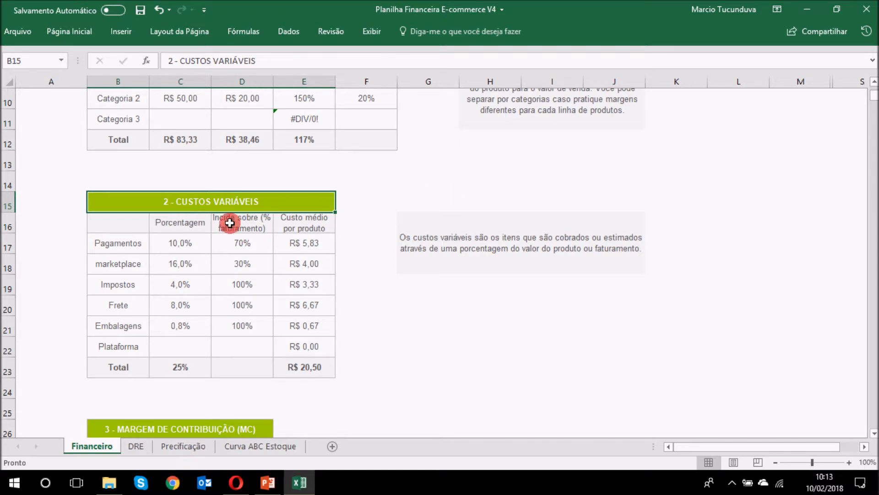
click(172, 236)
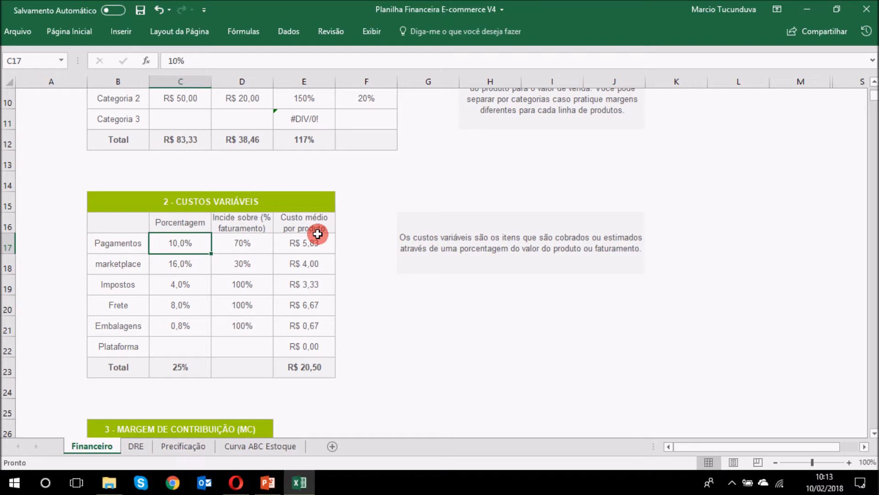
click(181, 268)
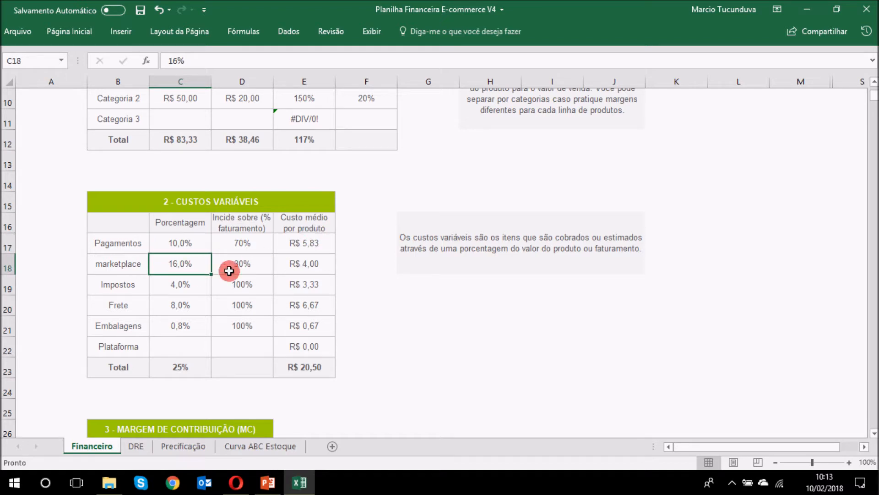
click(255, 263)
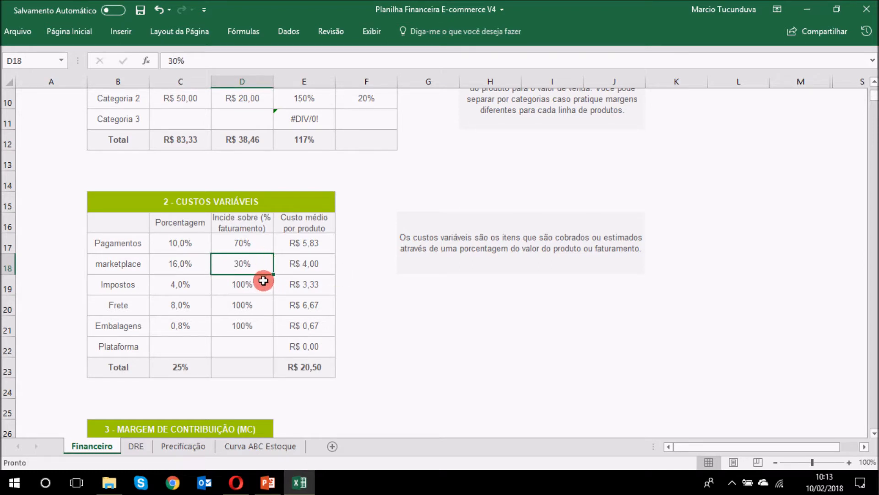
click(185, 262)
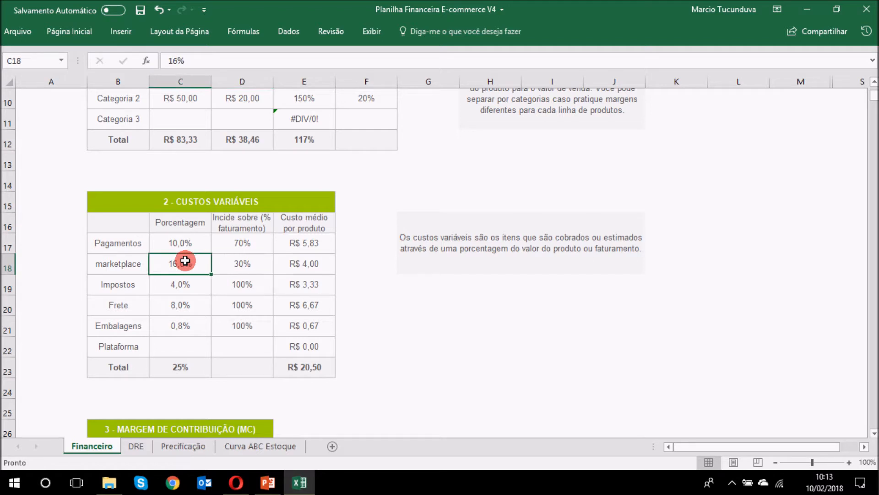
click(203, 284)
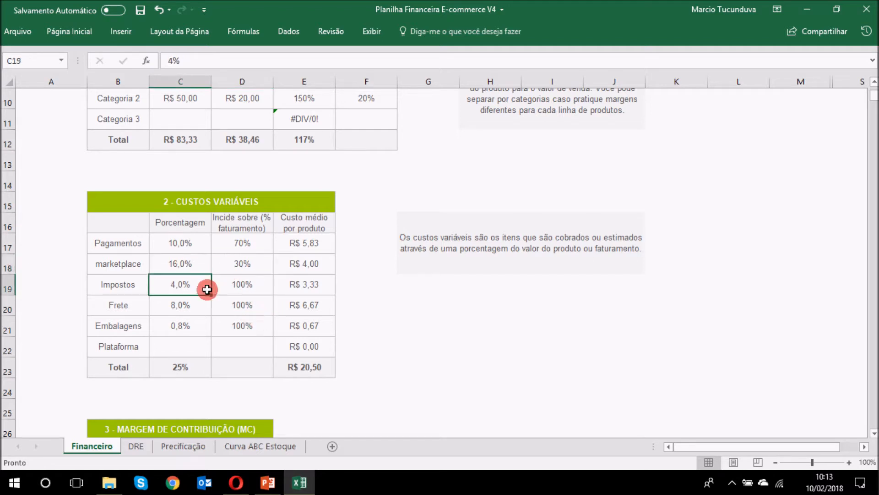
click(258, 285)
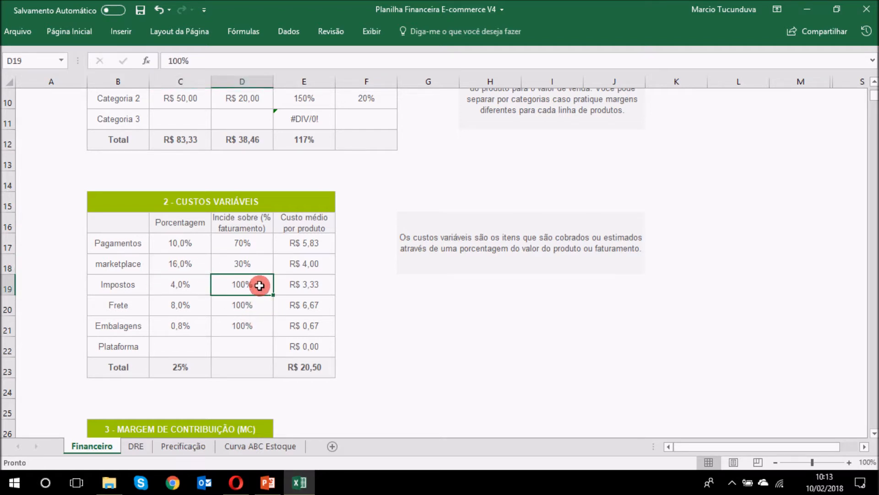
click(197, 305)
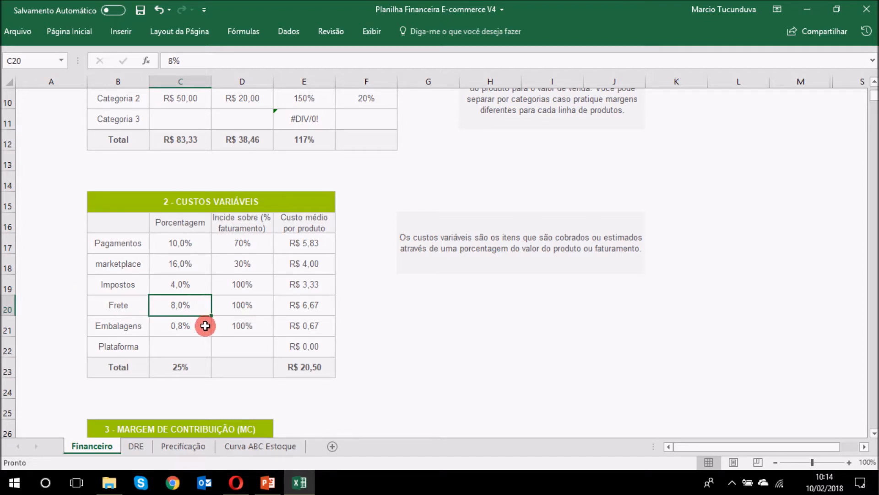
click(203, 323)
click(328, 326)
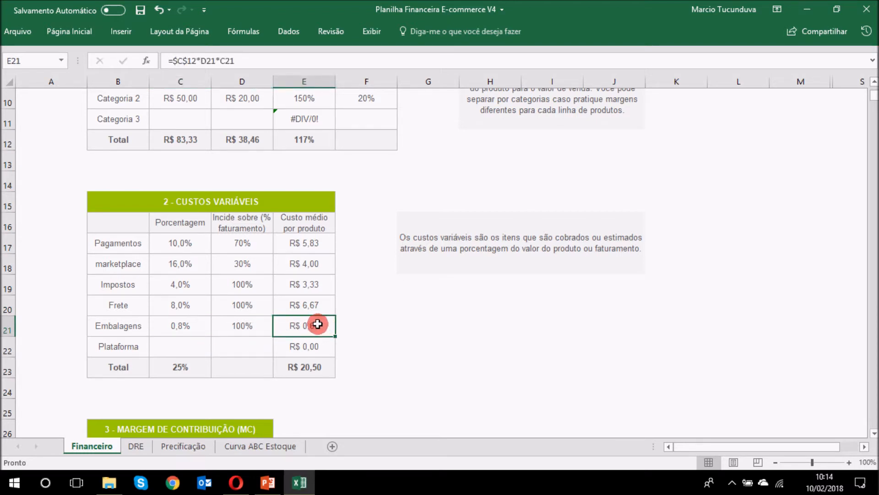
click(195, 345)
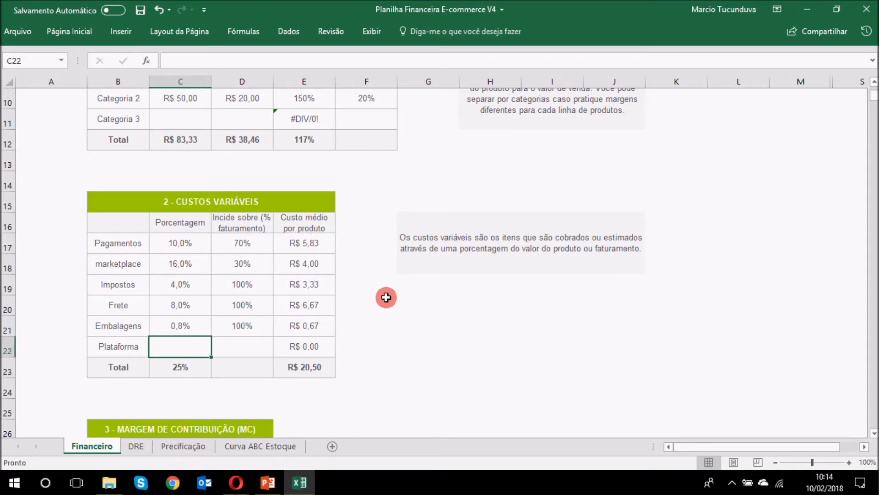
click(428, 298)
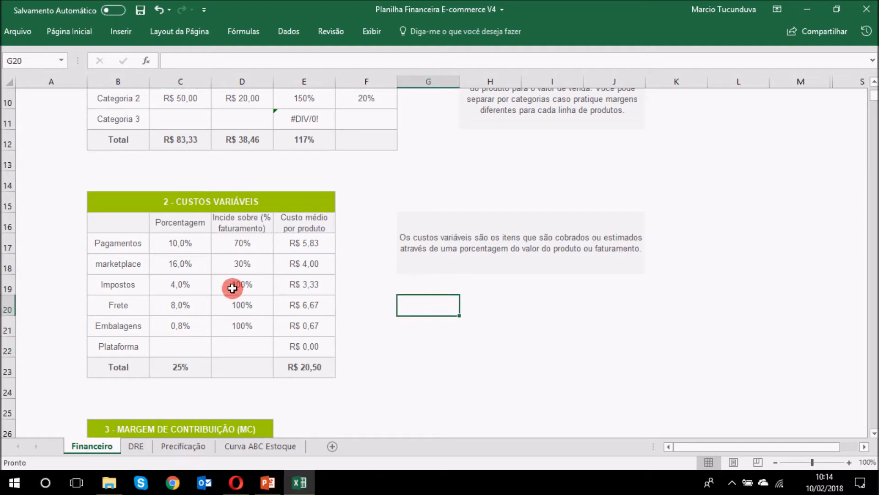
click(192, 369)
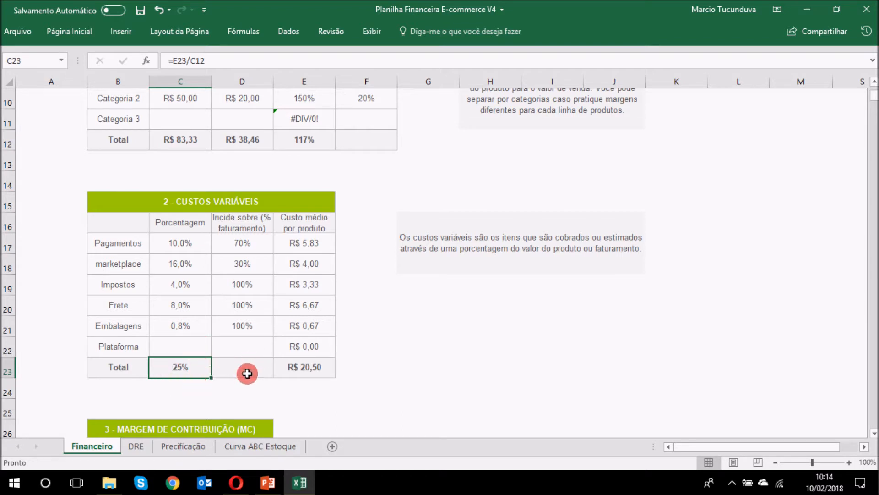
click(453, 324)
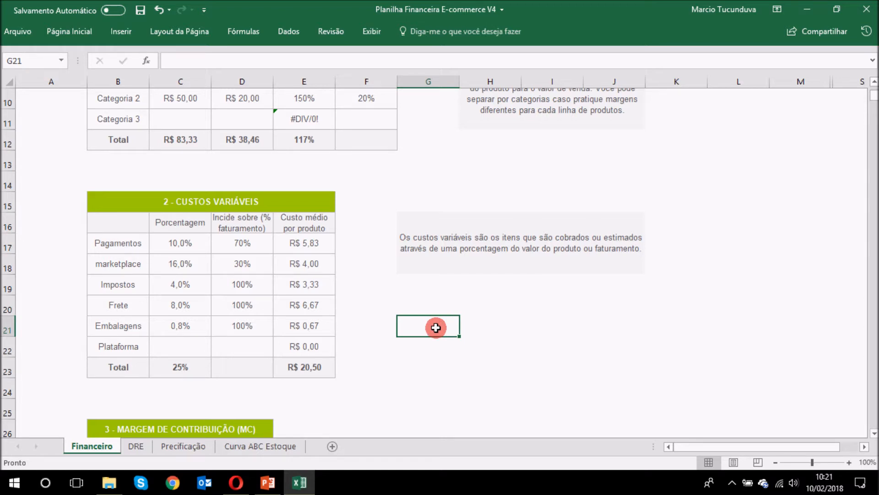
scroll(505, 269, down, 1)
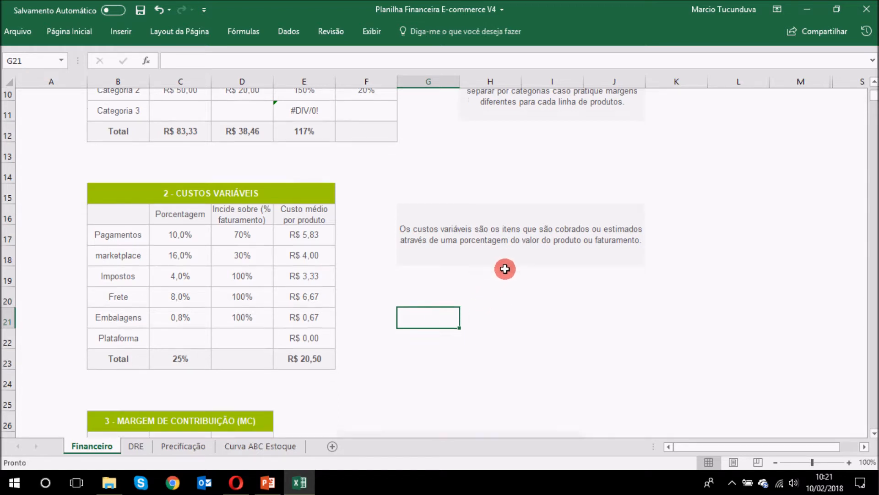
scroll(505, 269, down, 3)
click(220, 243)
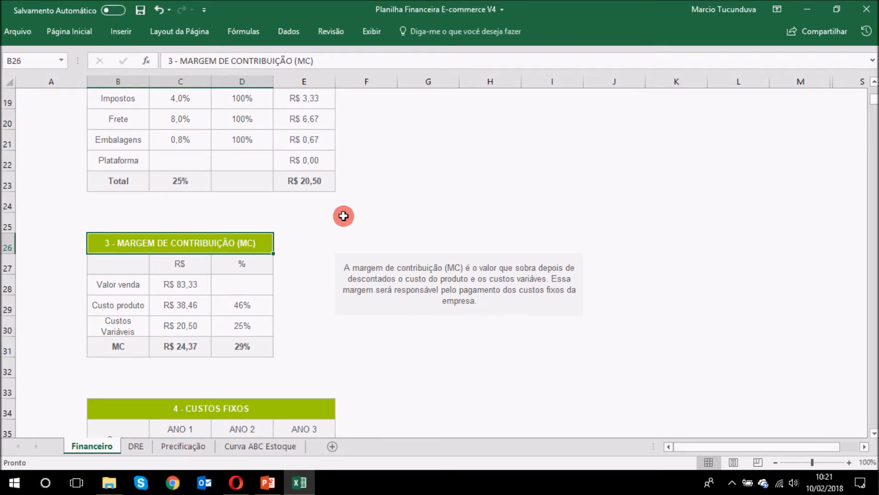
click(181, 285)
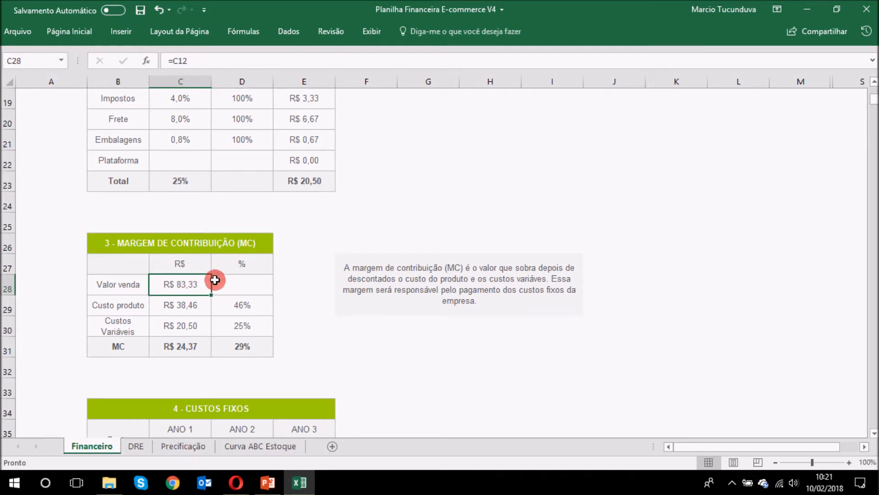
click(191, 305)
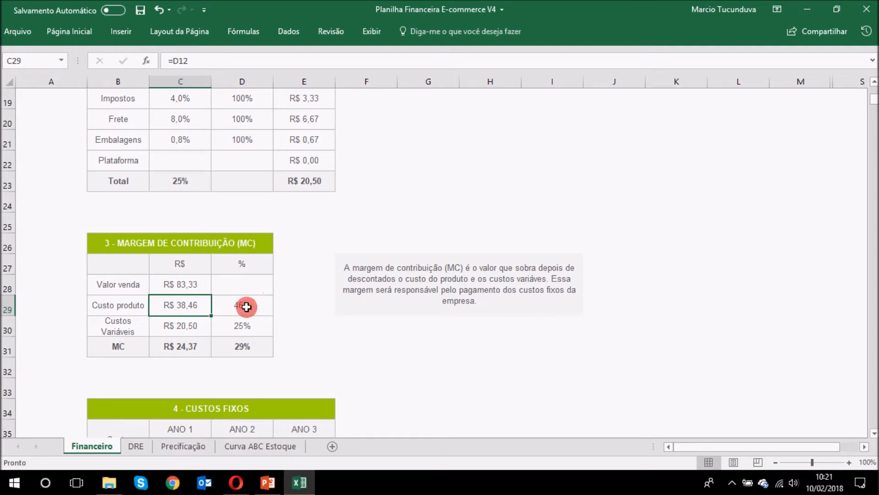
click(177, 325)
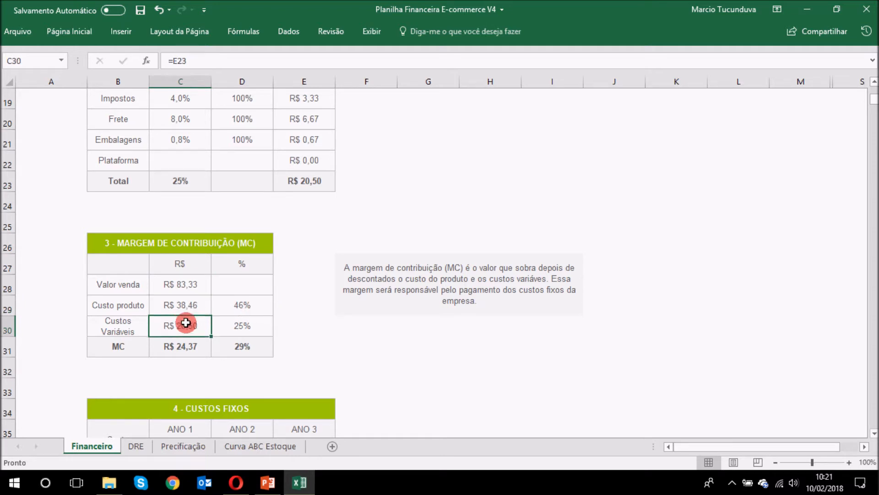
click(259, 326)
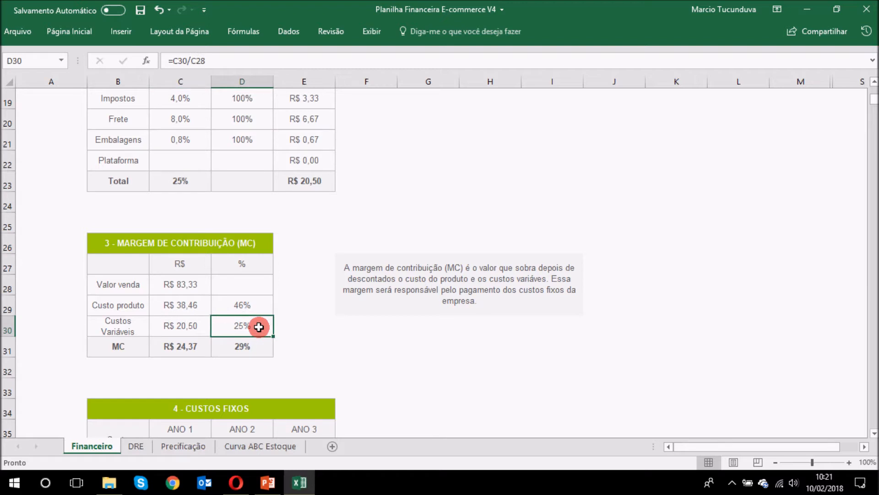
click(194, 285)
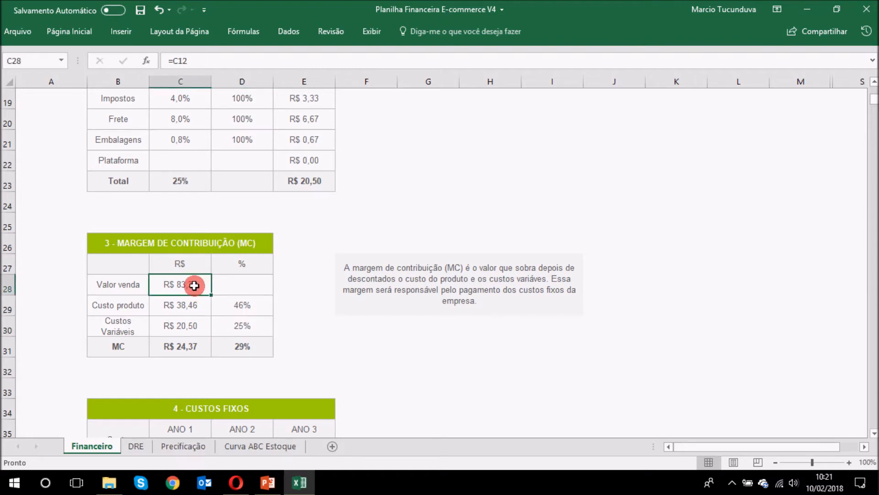
click(187, 301)
click(192, 328)
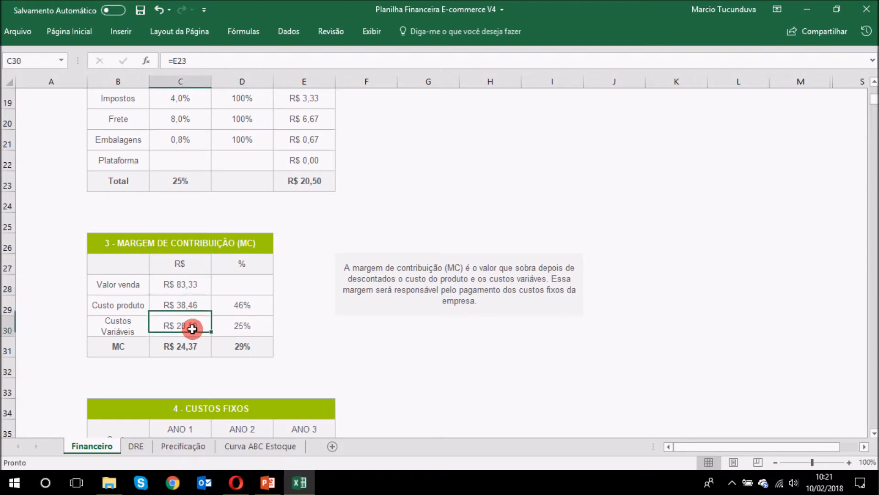
click(200, 349)
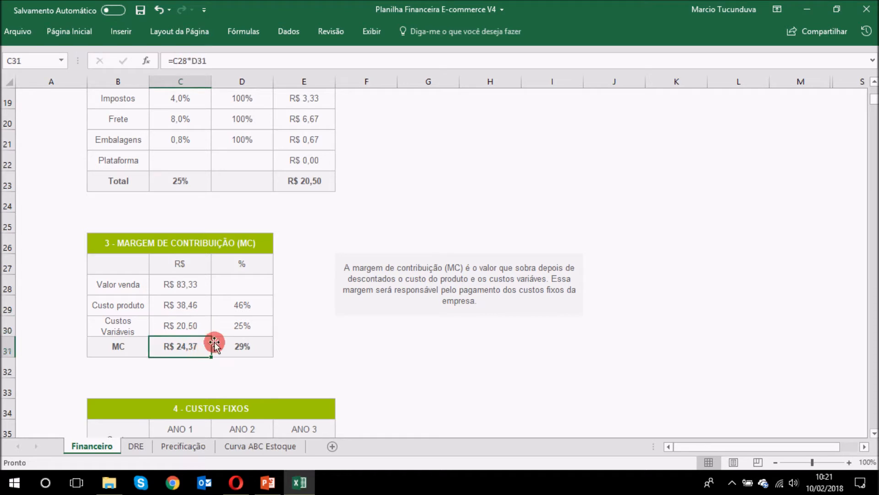
click(238, 347)
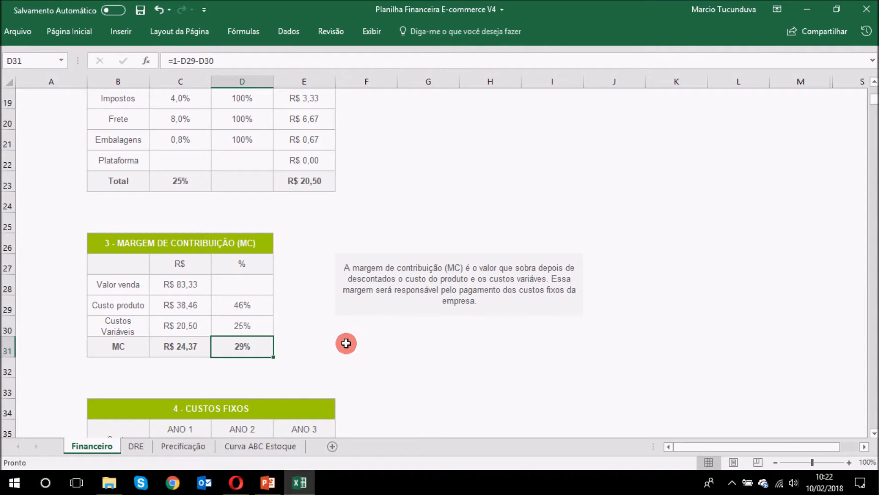
click(351, 343)
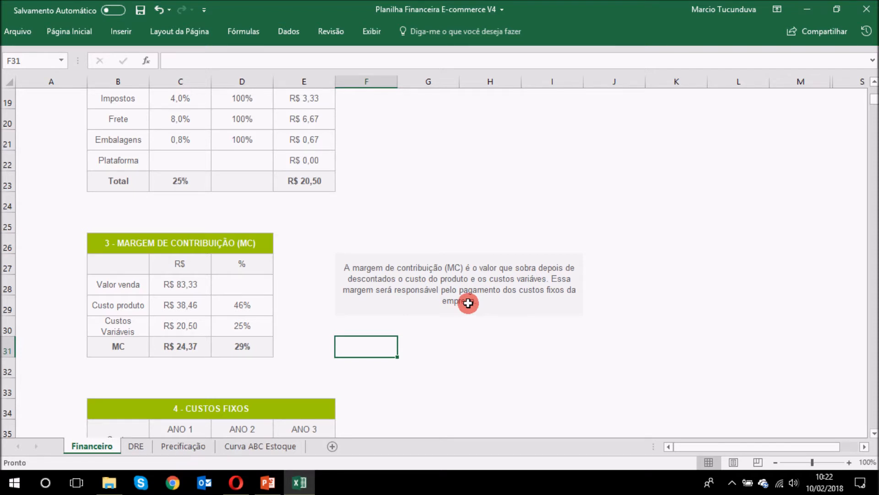
scroll(453, 259, down, 3)
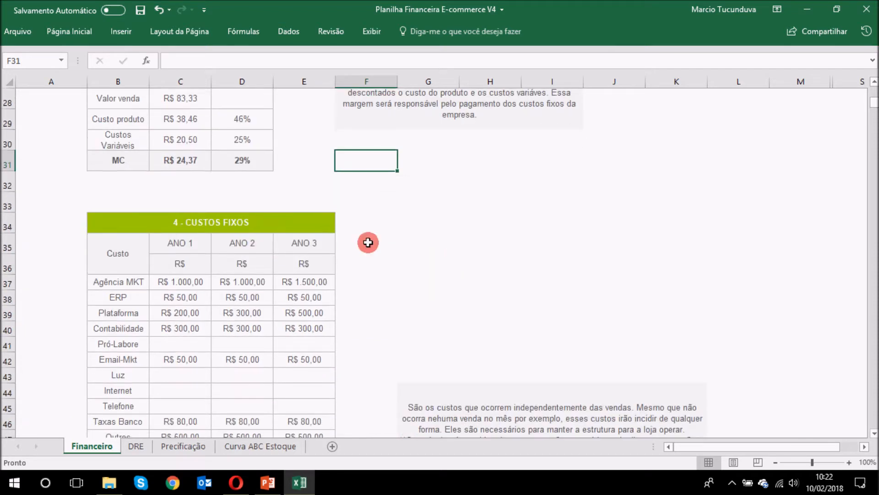
click(275, 222)
scroll(474, 230, down, 2)
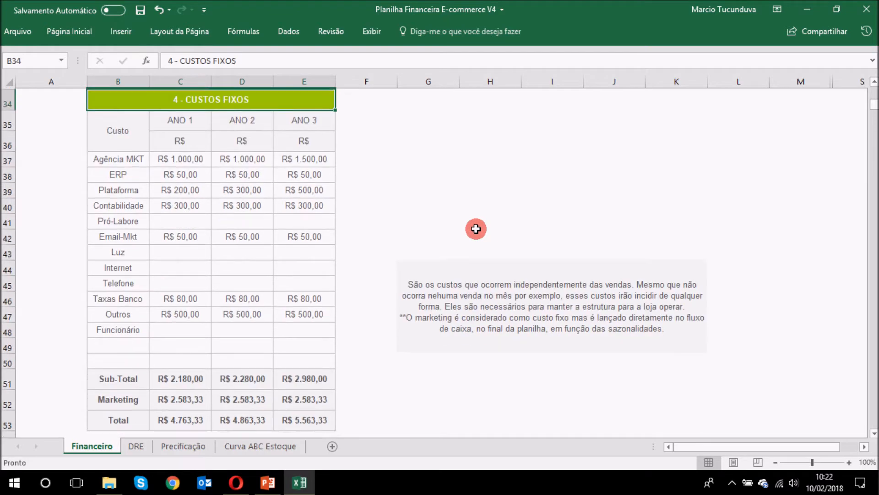
click(181, 120)
click(241, 107)
click(260, 121)
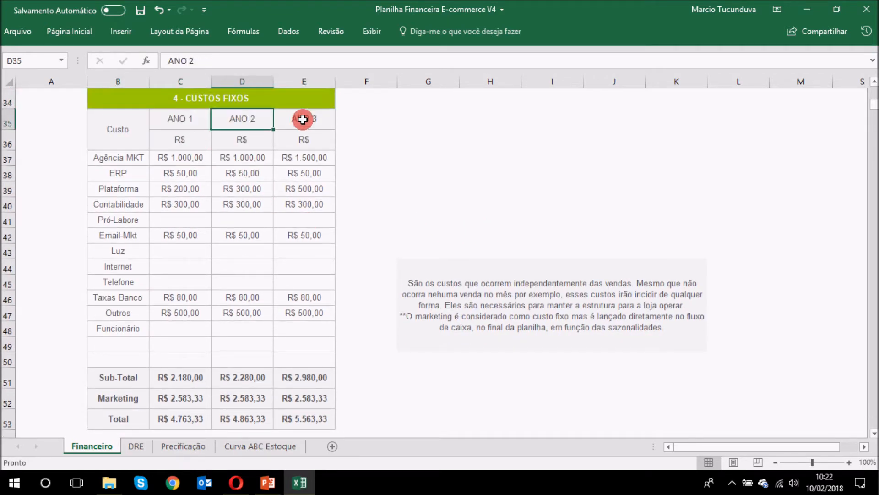
click(302, 120)
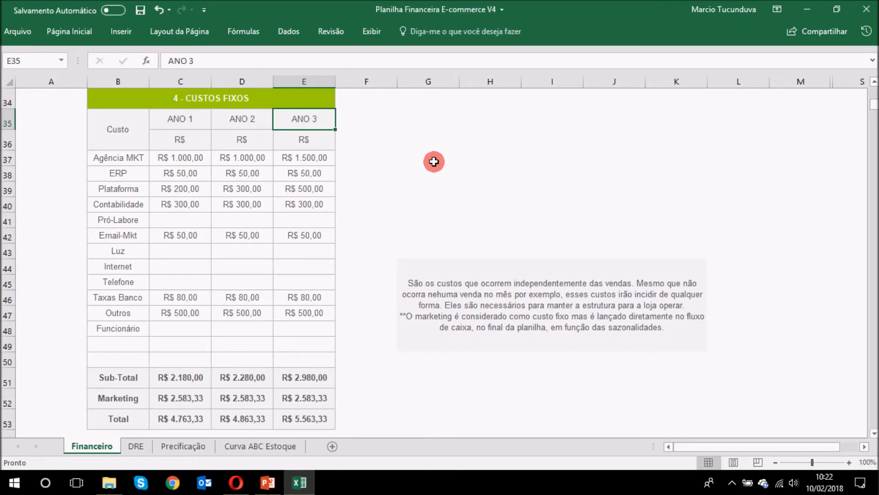
drag(183, 157, 185, 339)
drag(250, 171, 257, 347)
click(241, 187)
click(191, 192)
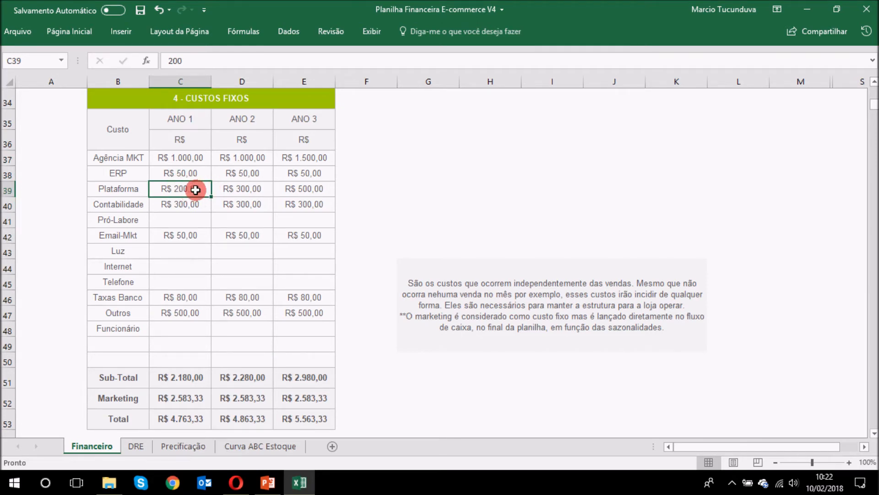
click(269, 188)
click(289, 189)
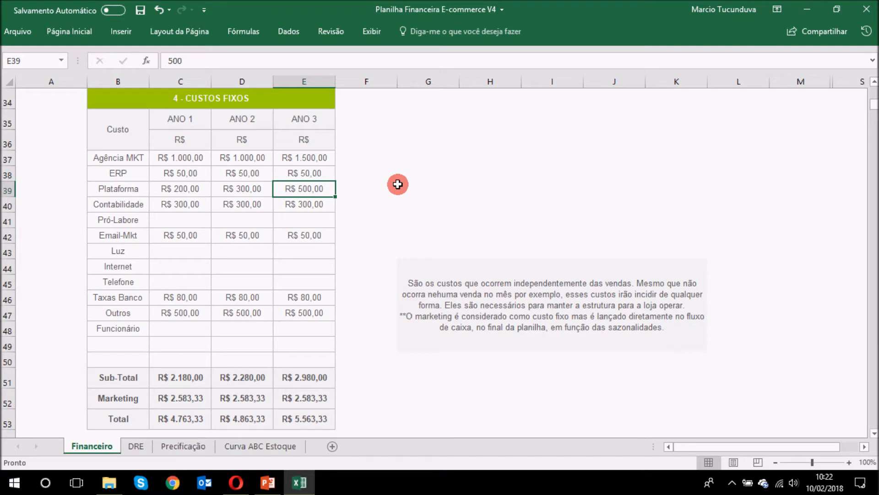
click(192, 159)
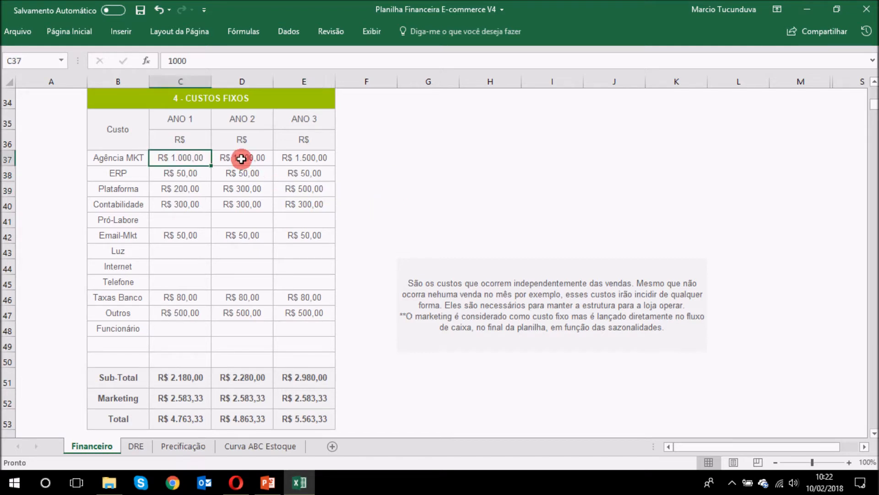
click(245, 157)
click(286, 158)
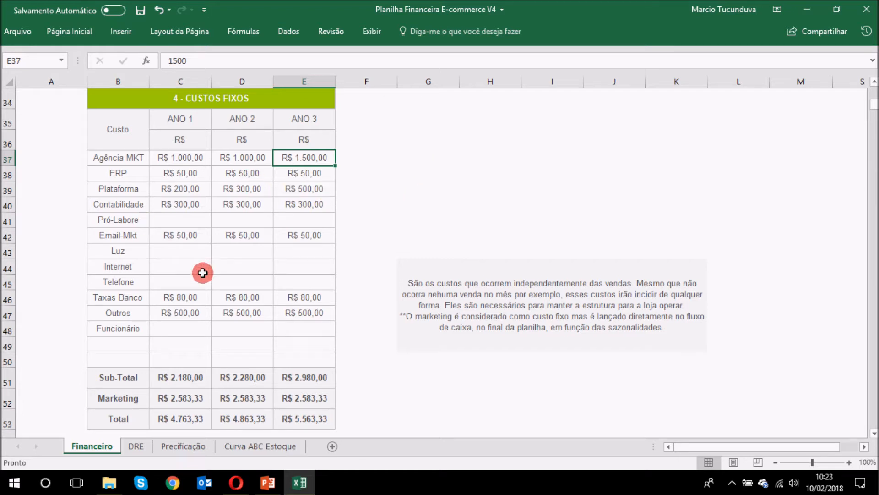
click(269, 278)
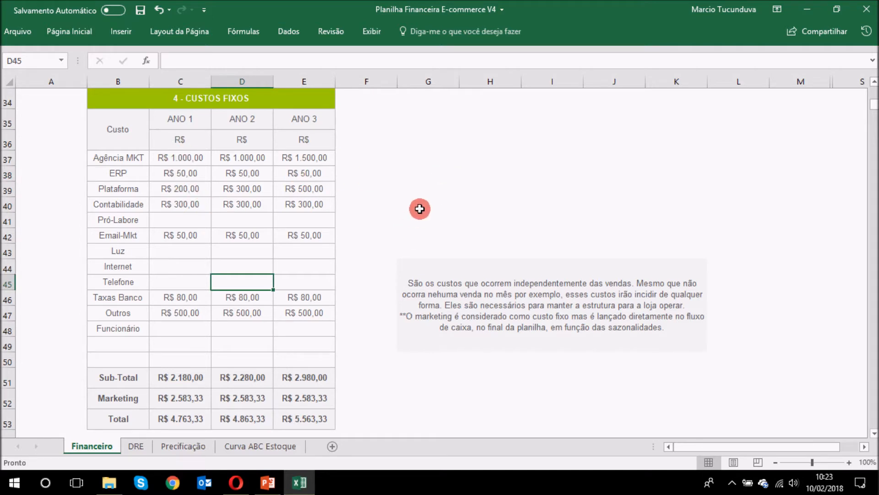
click(409, 191)
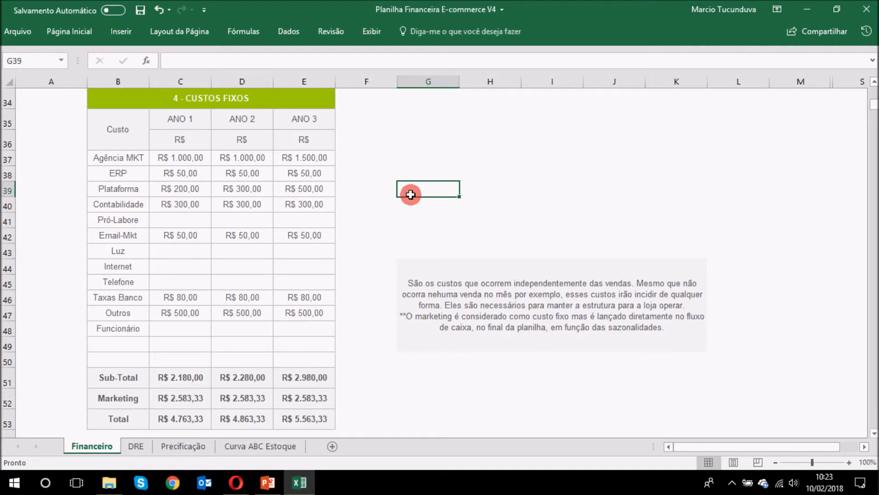
click(133, 158)
click(134, 200)
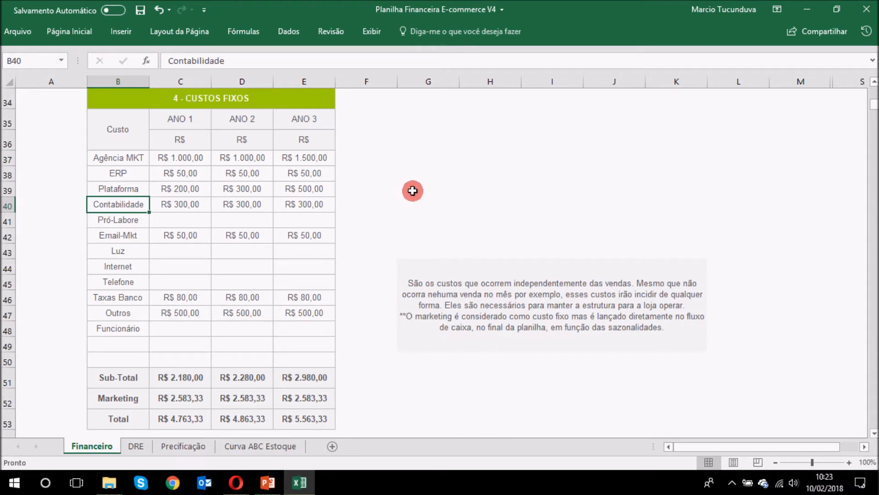
scroll(414, 184, down, 1)
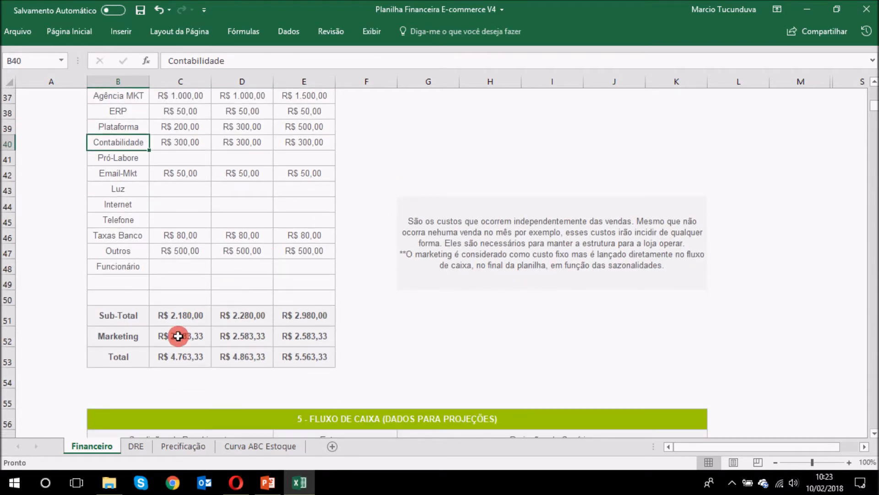
click(197, 334)
drag(201, 333, 182, 334)
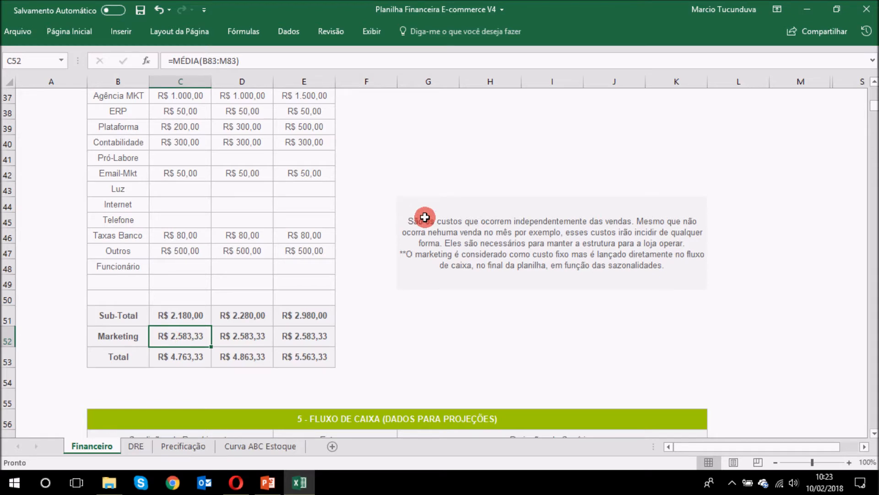
scroll(522, 198, down, 10)
scroll(522, 198, down, 4)
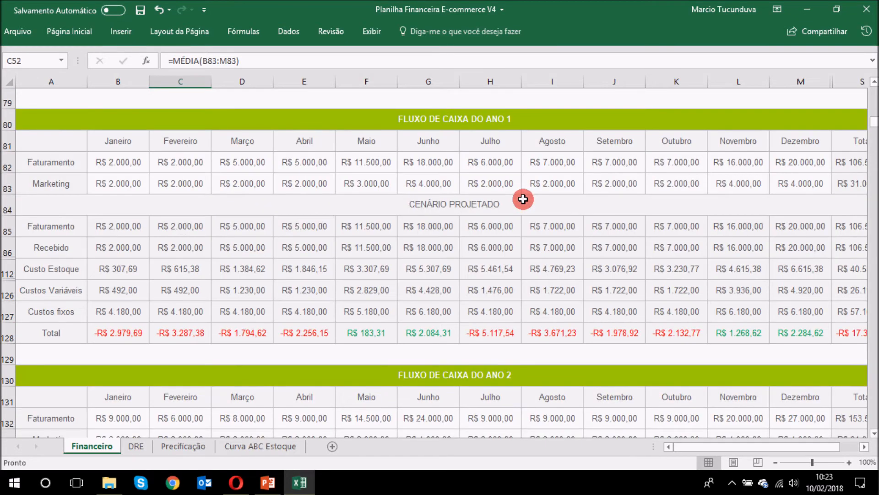
scroll(523, 198, up, 2)
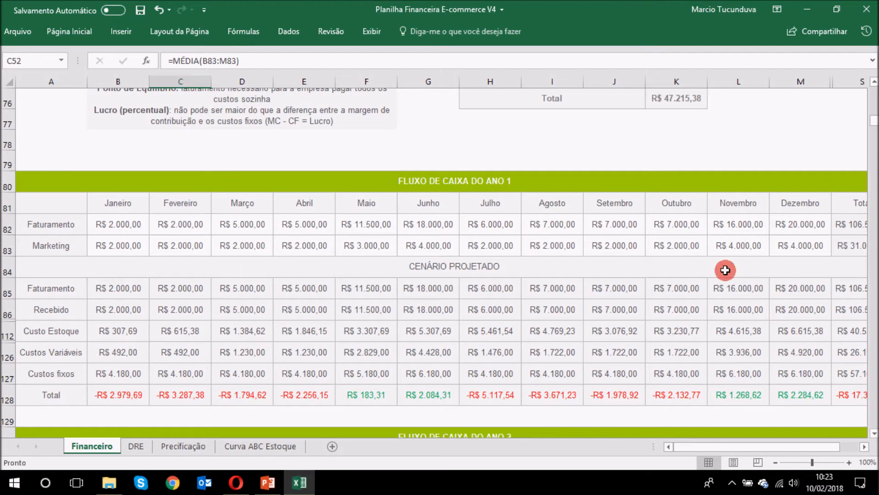
scroll(647, 268, down, 3)
scroll(647, 267, down, 6)
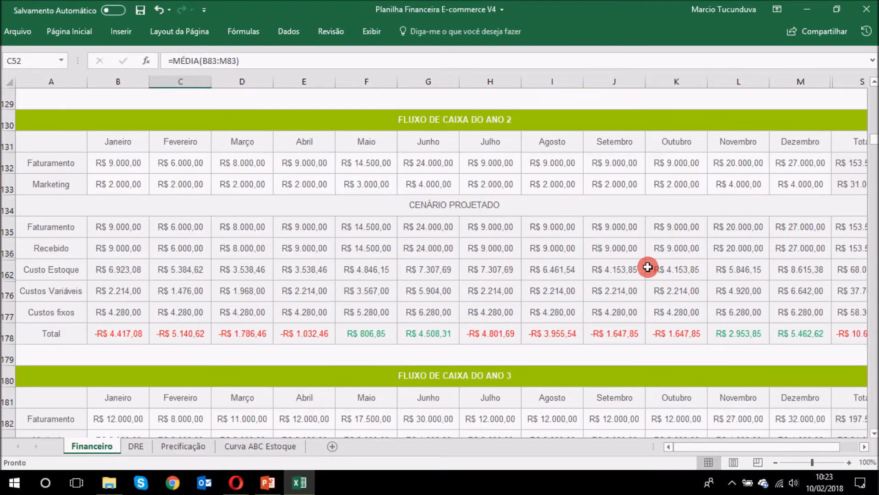
scroll(617, 265, up, 6)
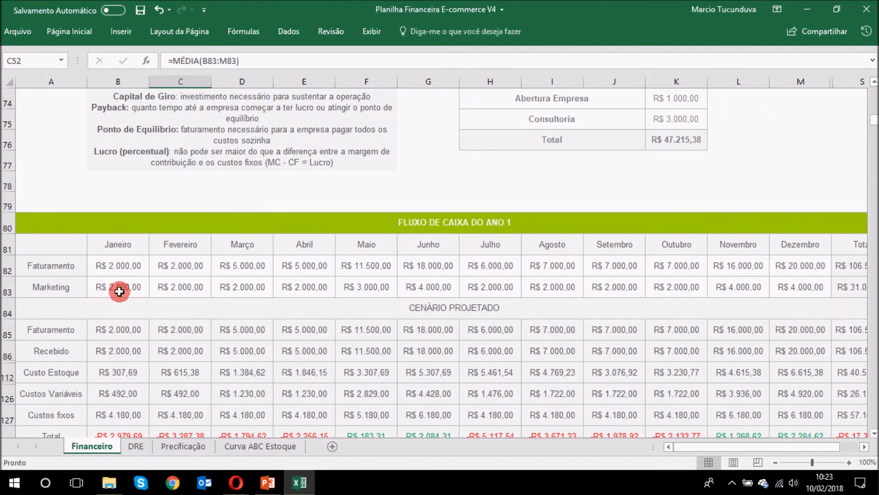
click(119, 291)
click(180, 284)
click(238, 287)
click(379, 285)
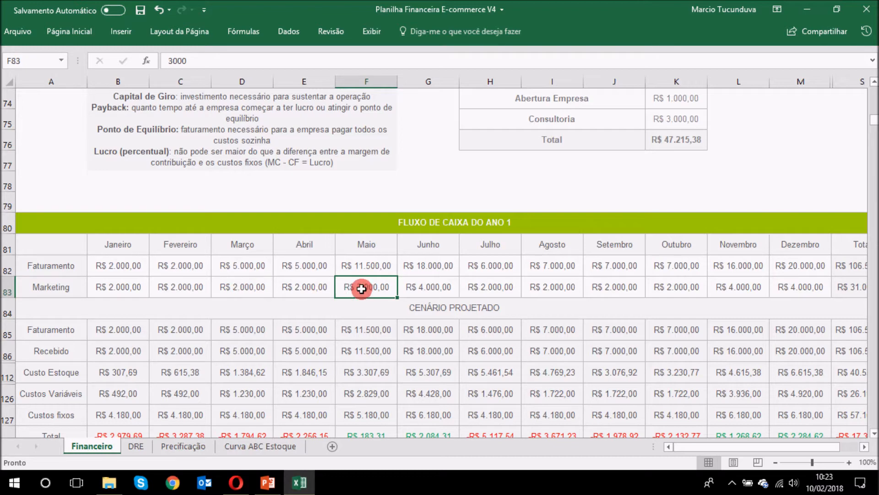
click(369, 248)
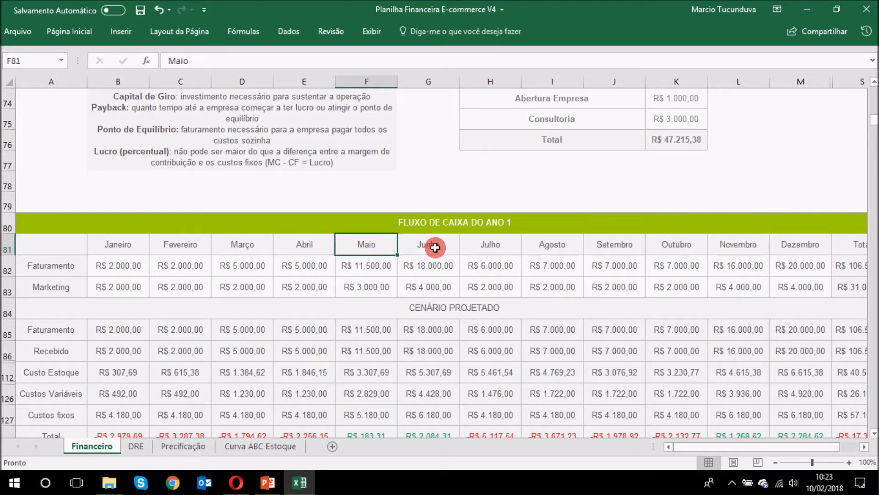
click(435, 246)
click(378, 286)
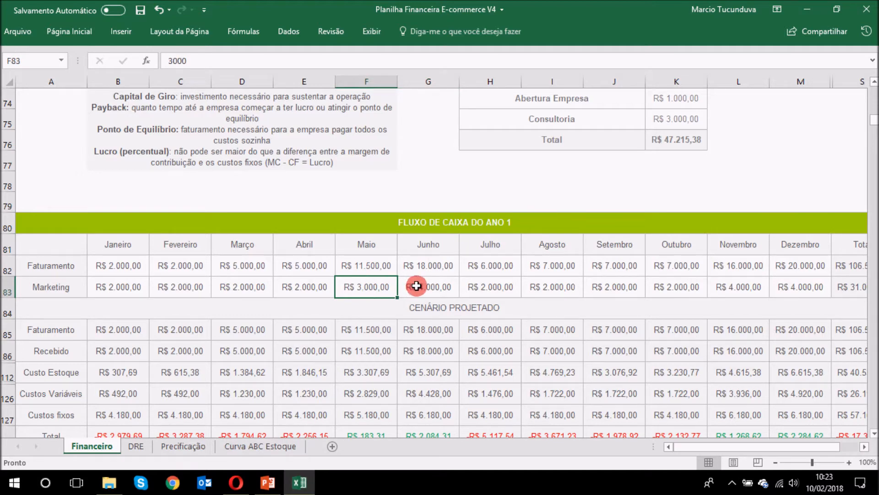
click(729, 244)
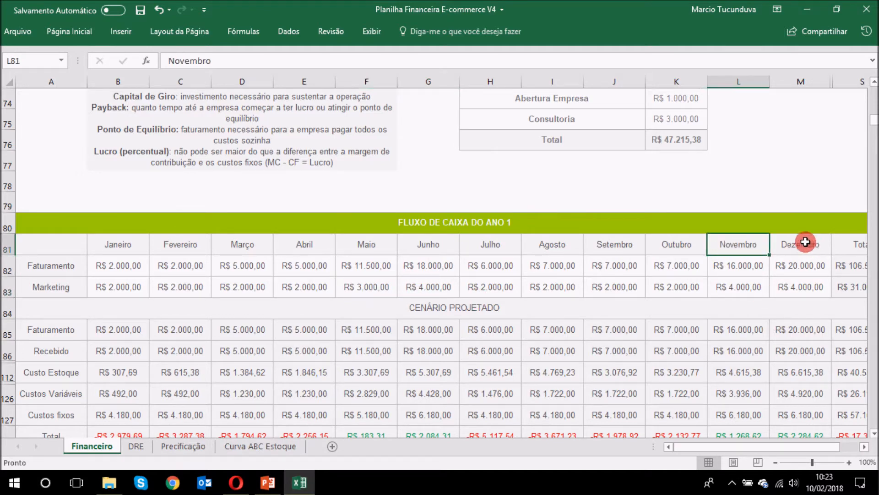
click(722, 293)
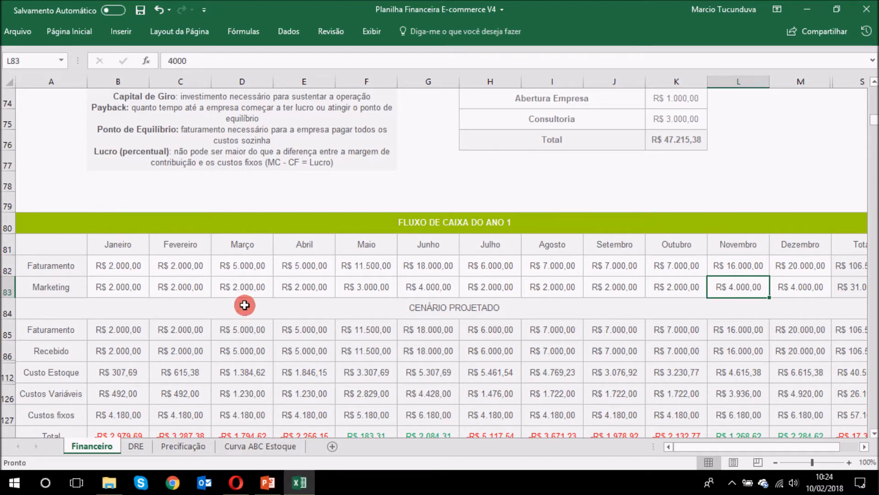
click(138, 285)
click(181, 284)
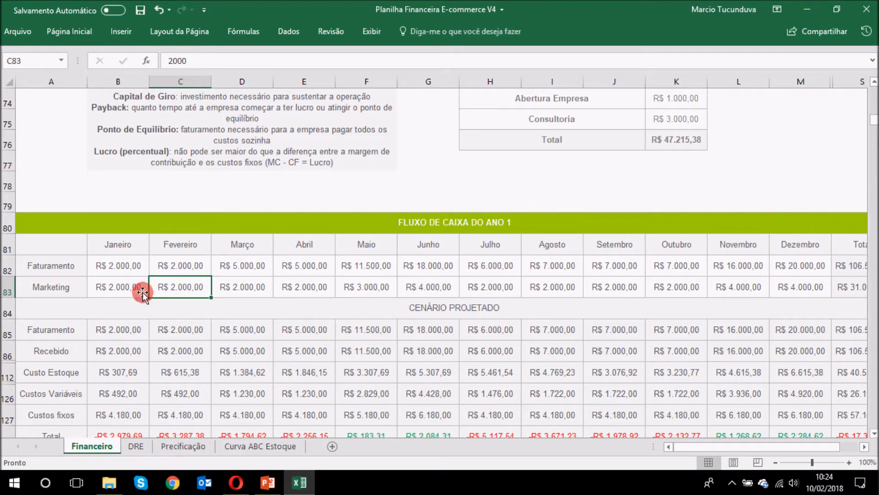
click(125, 287)
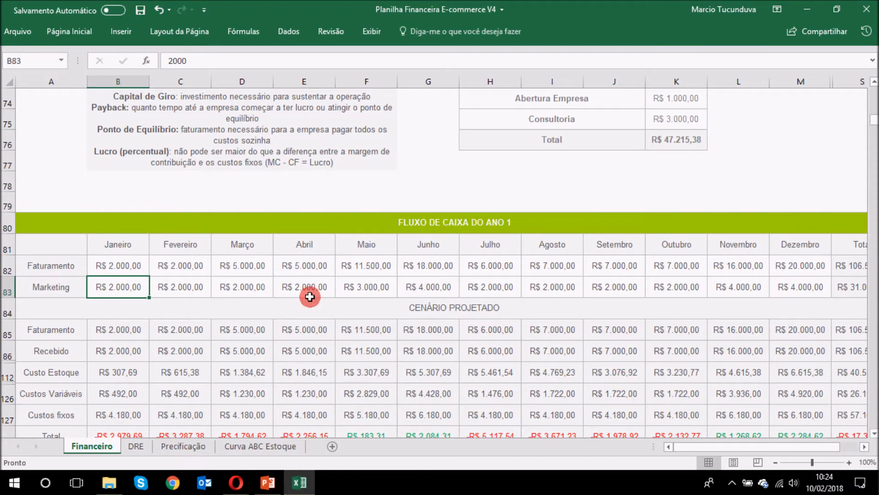
scroll(361, 296, up, 9)
scroll(371, 301, up, 3)
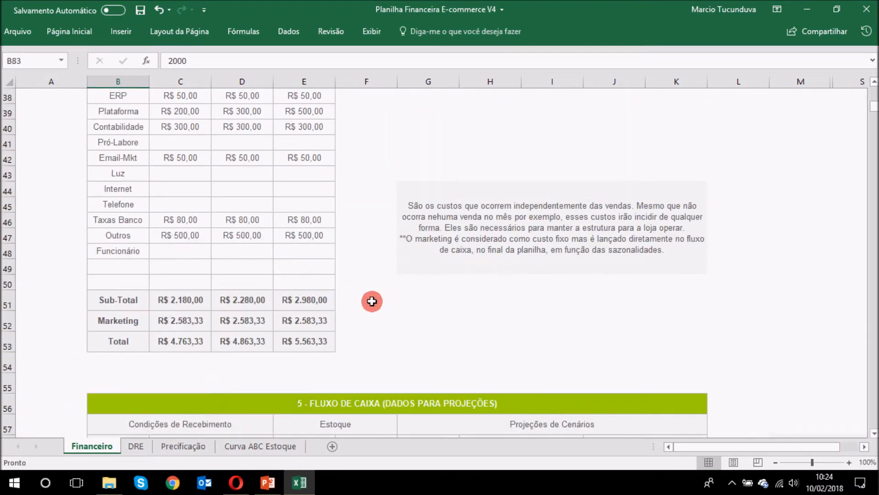
click(204, 325)
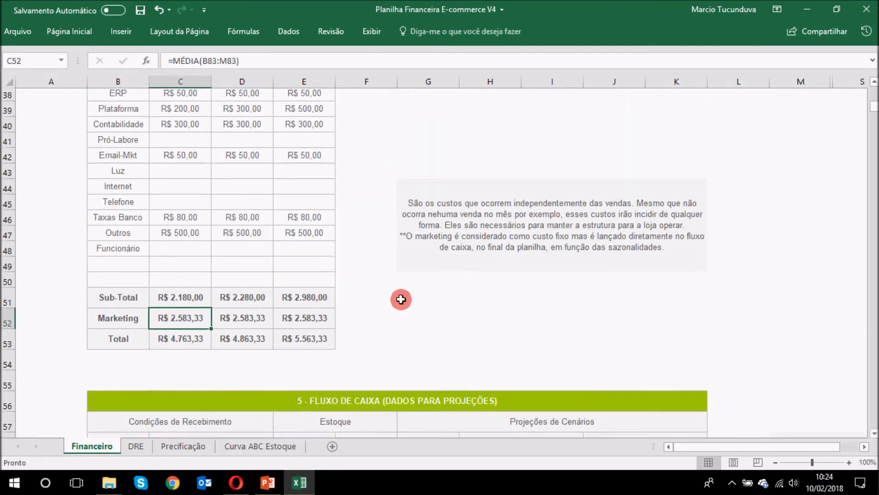
scroll(412, 284, down, 12)
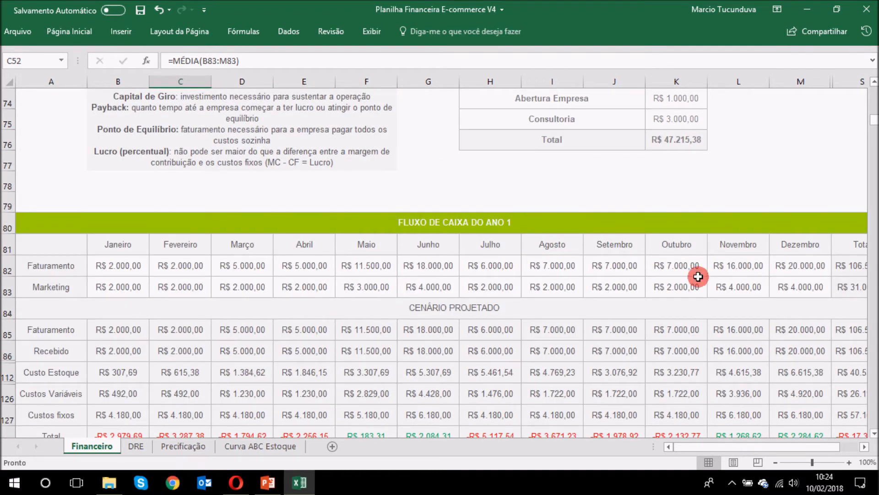
scroll(337, 322, up, 12)
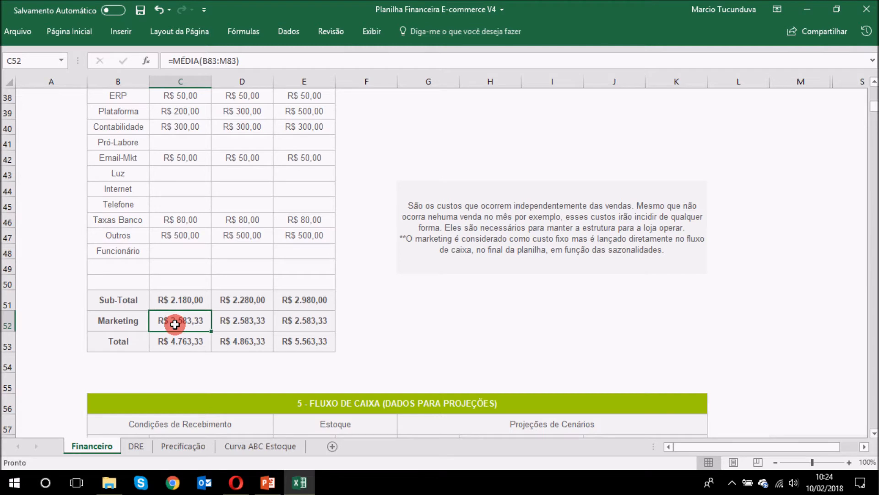
scroll(175, 324, up, 1)
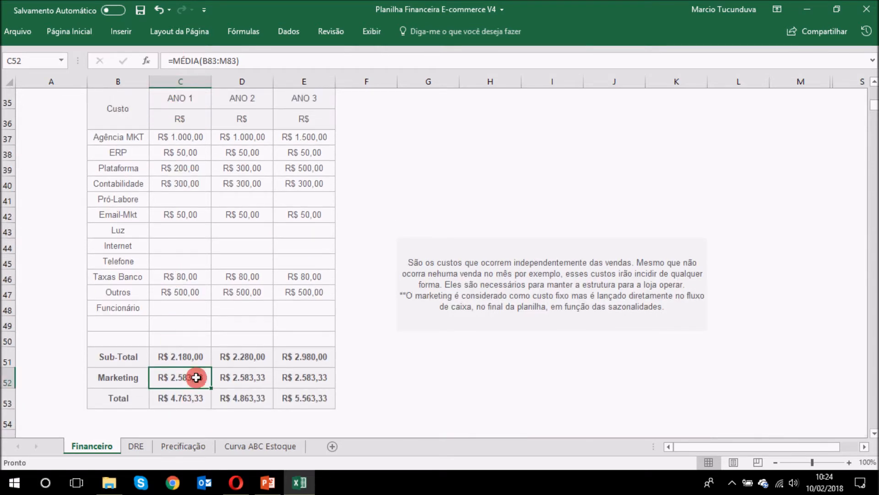
click(185, 404)
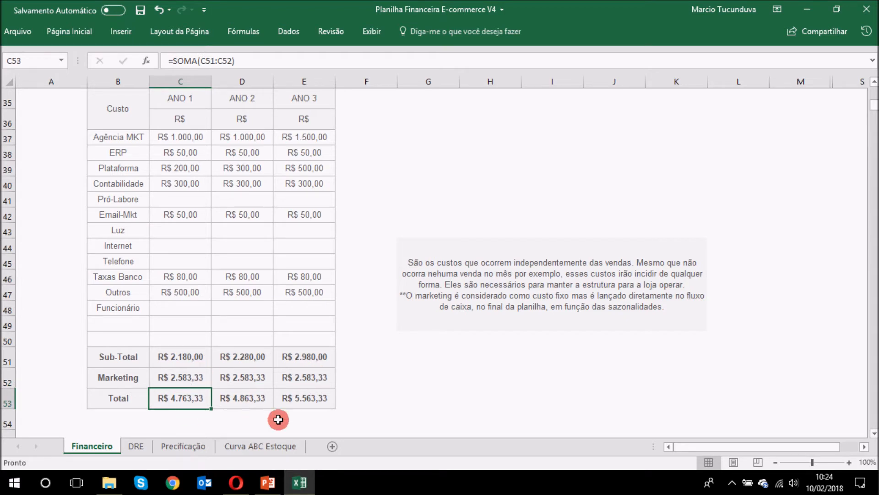
click(257, 397)
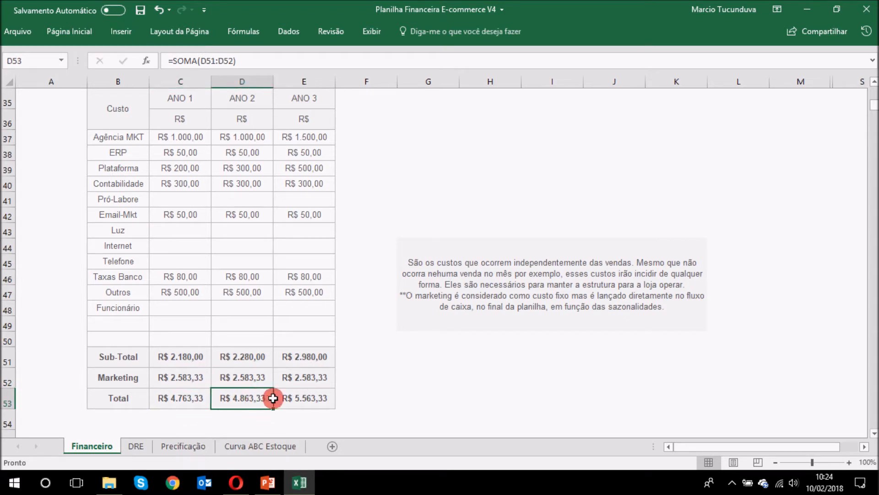
click(322, 397)
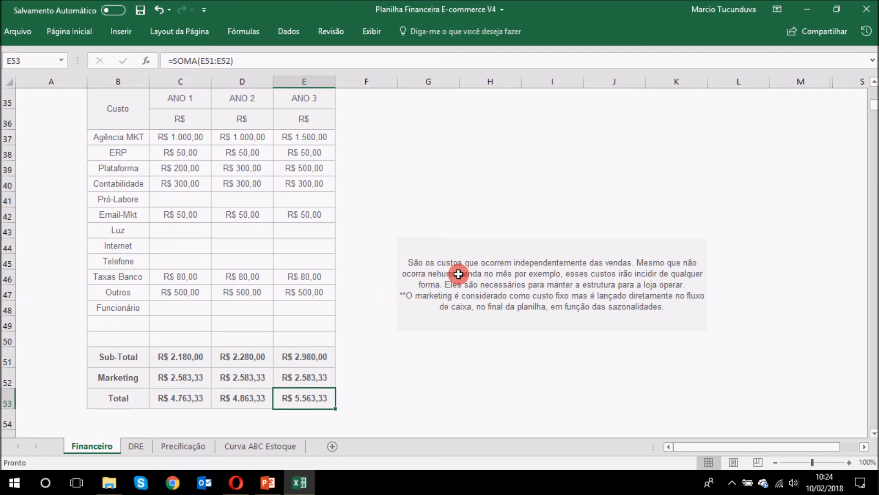
scroll(715, 236, down, 6)
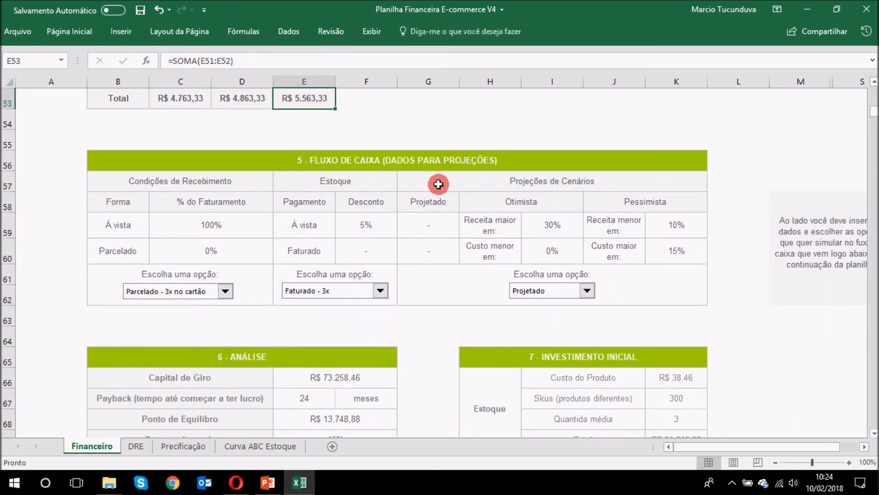
click(416, 158)
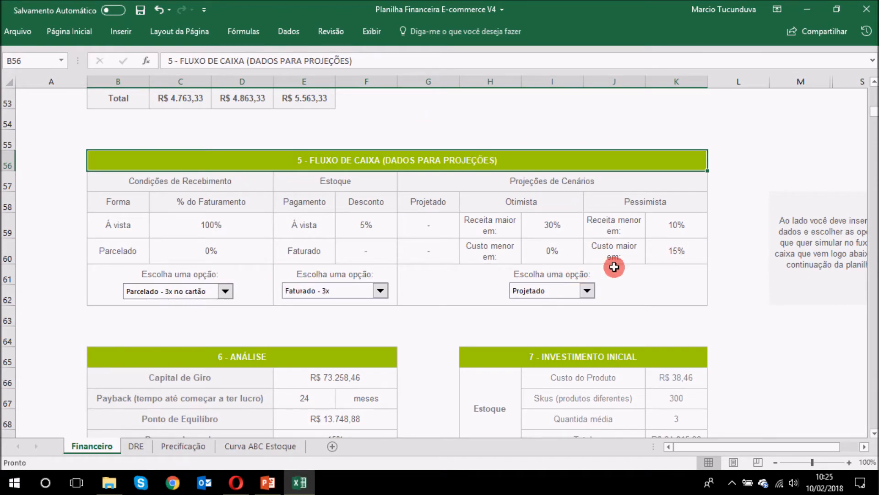
scroll(718, 268, down, 9)
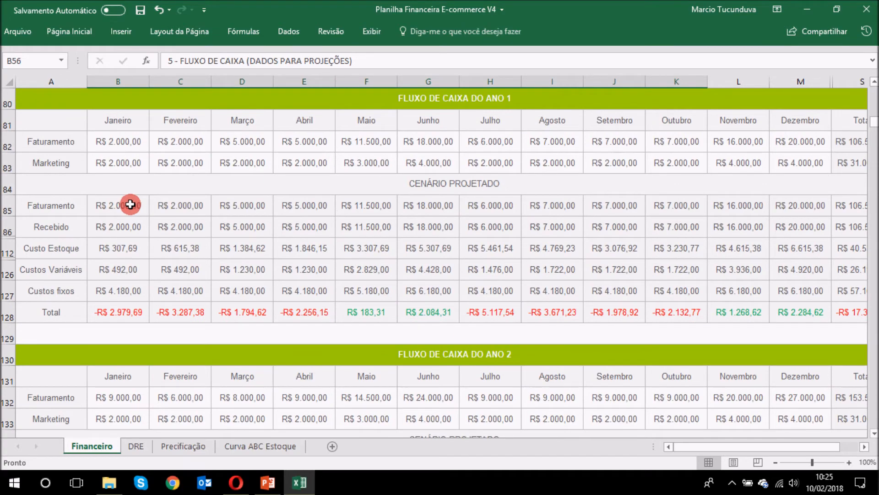
drag(130, 204, 792, 291)
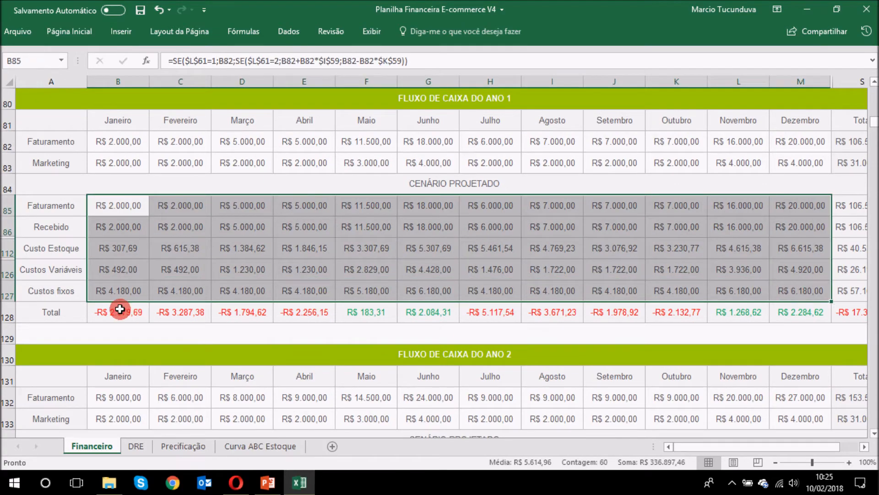
scroll(562, 276, down, 3)
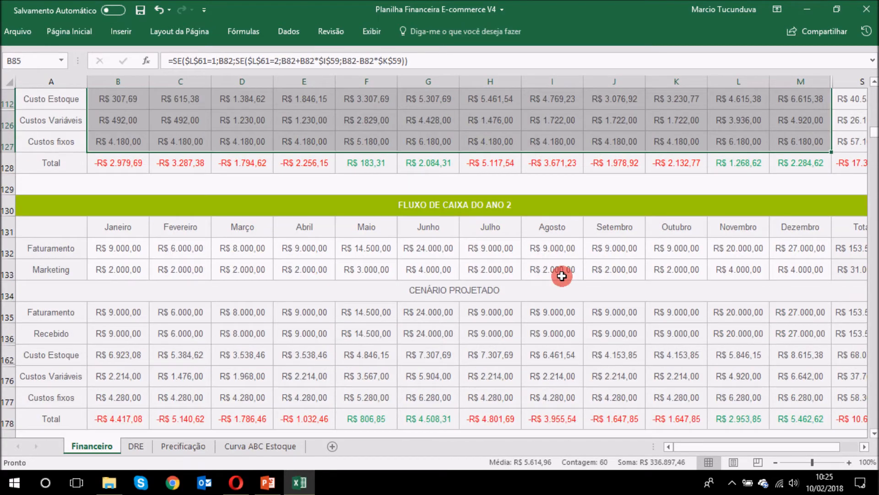
scroll(562, 276, down, 1)
scroll(667, 354, down, 3)
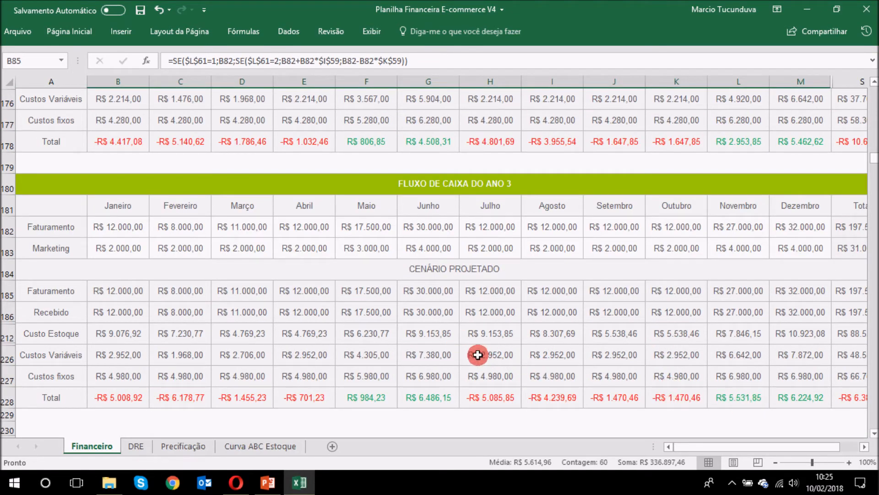
scroll(478, 355, up, 20)
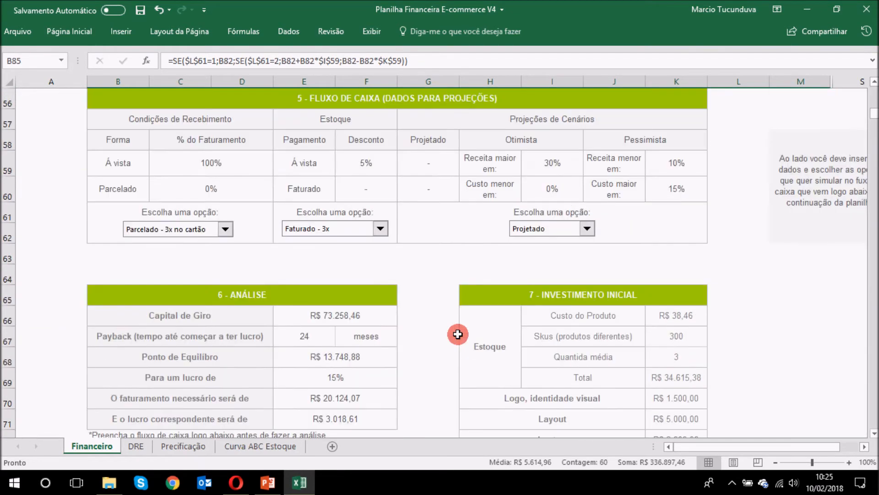
scroll(453, 332, up, 1)
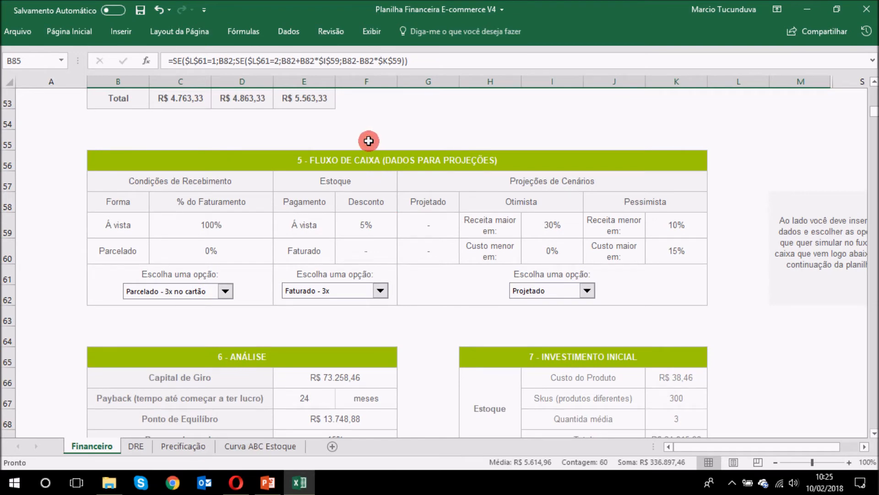
click(199, 185)
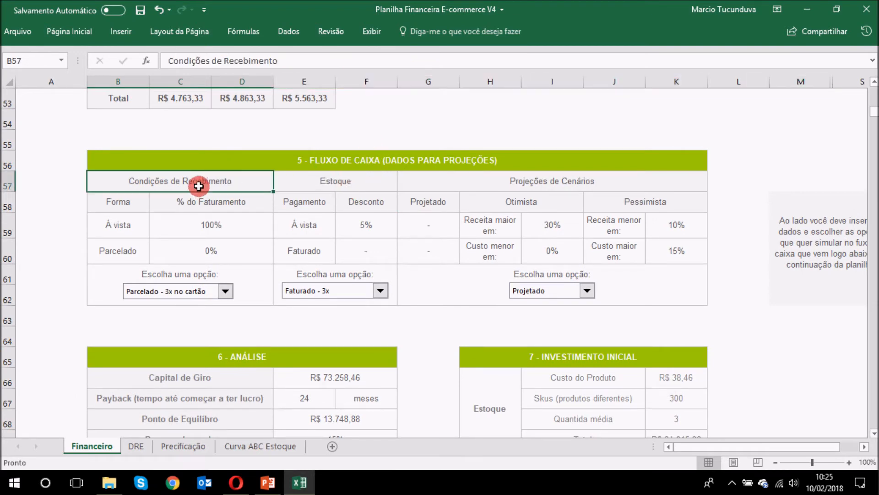
click(232, 221)
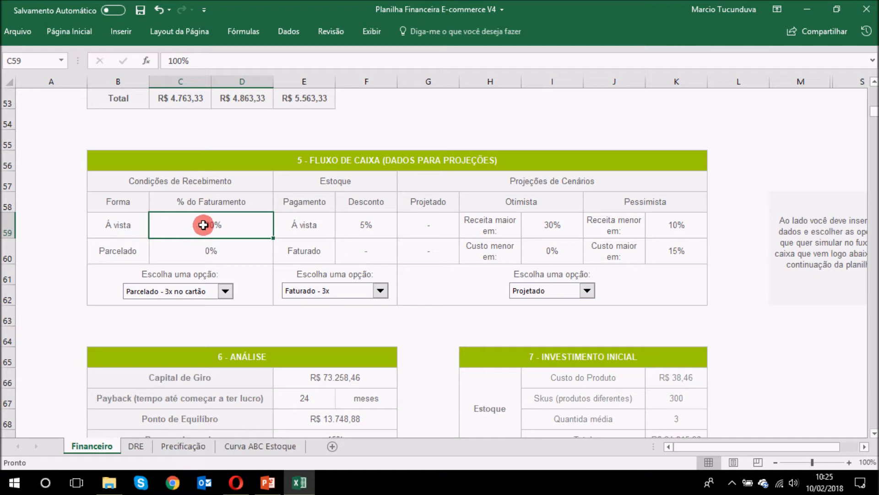
Step: Set the Pagamentos variable-cost percentage in C17 to 4%
click(218, 248)
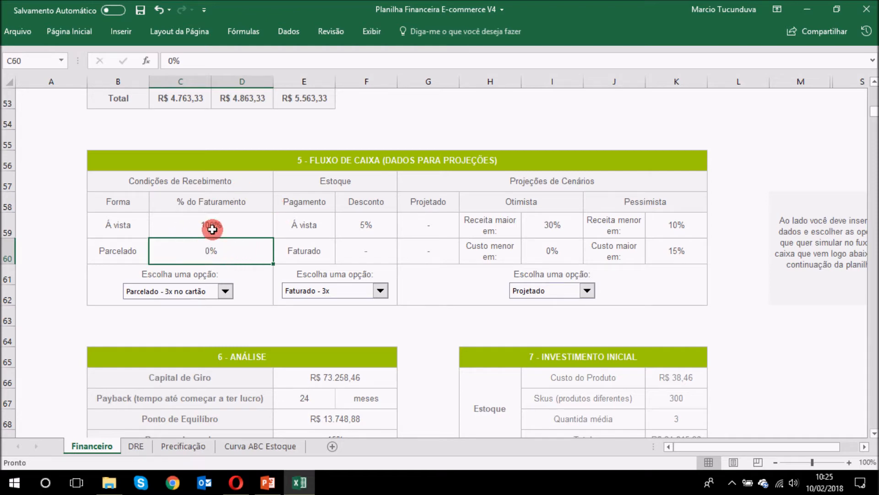
scroll(293, 247, up, 15)
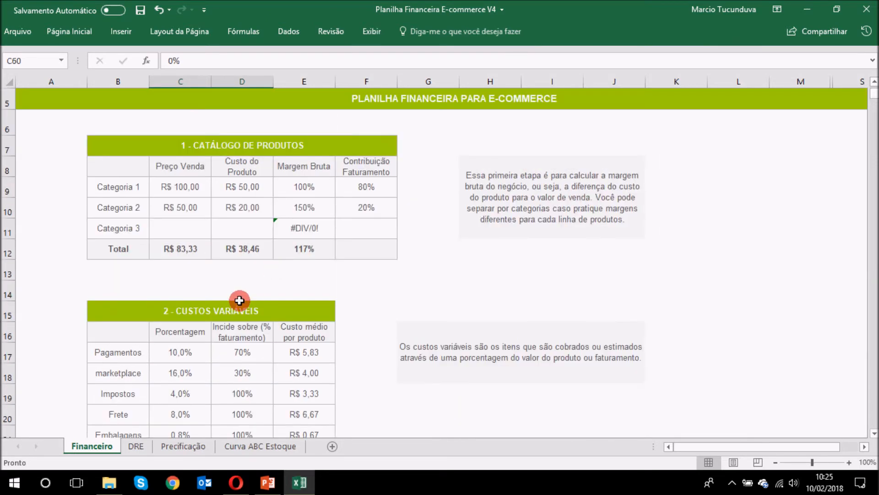
scroll(239, 300, down, 2)
click(195, 225)
scroll(325, 240, down, 6)
scroll(325, 240, down, 7)
click(225, 282)
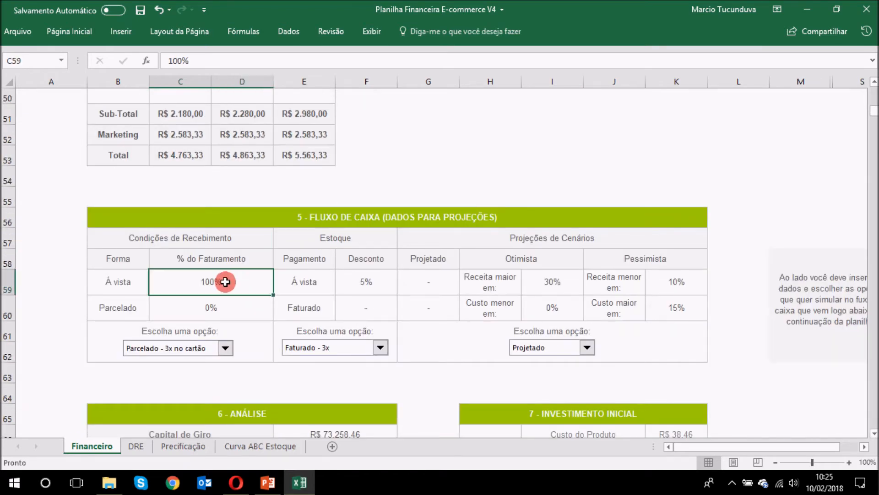
scroll(262, 262, up, 13)
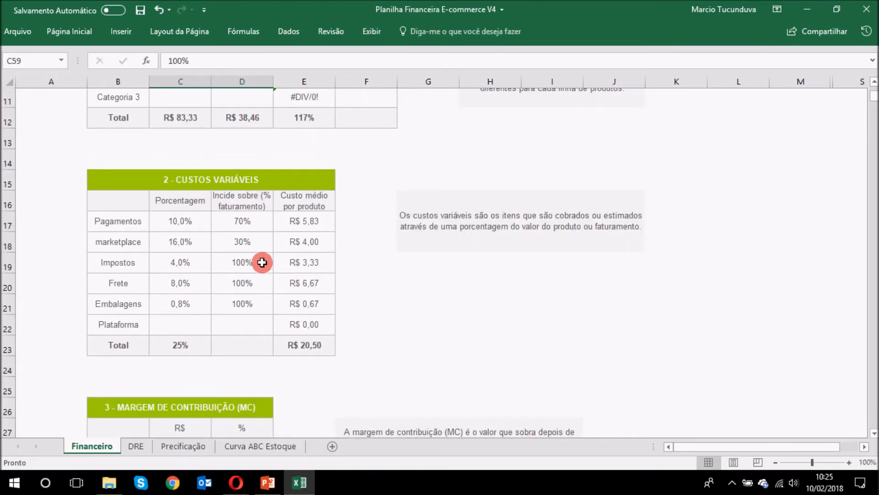
click(203, 221)
text(4)
key(Return)
Step: Split receipts 30% À vista and 70% Parcelado
scroll(341, 221, down, 12)
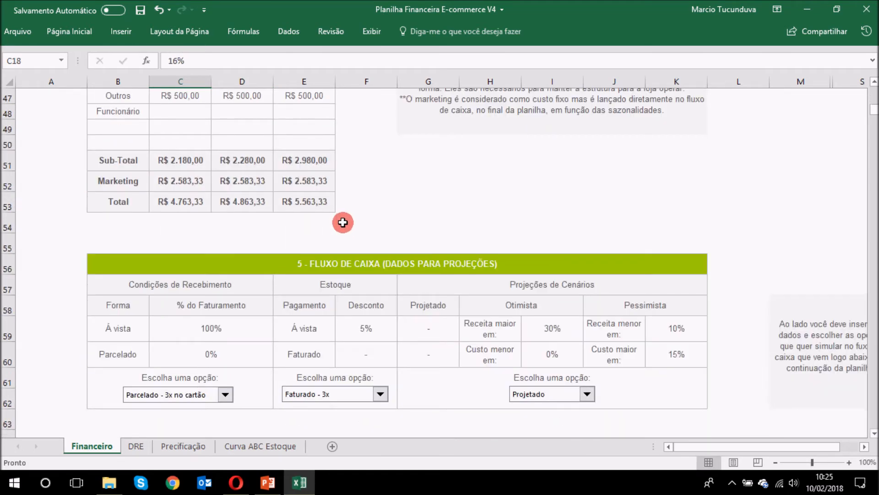
scroll(343, 223, down, 1)
click(217, 278)
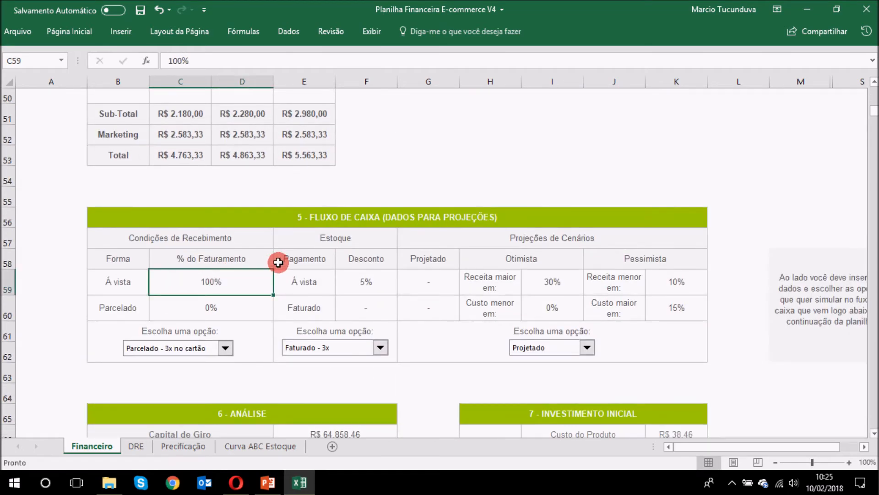
text(3)
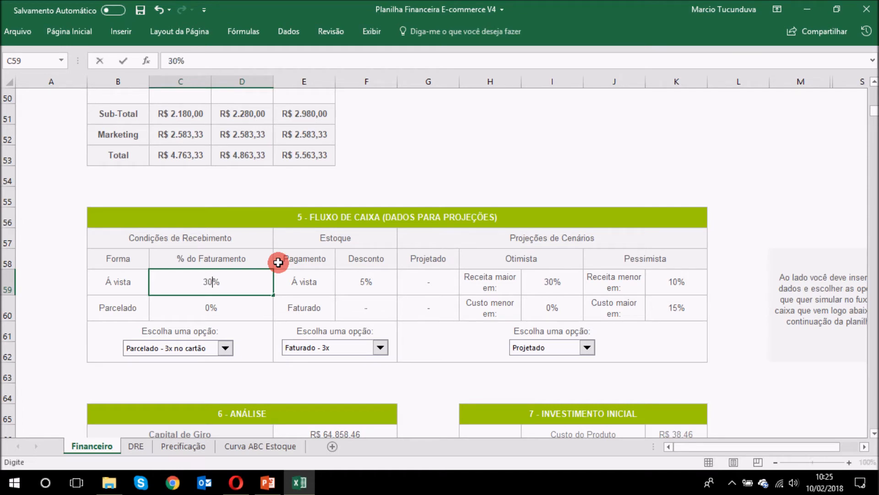
text(0)
key(Return)
text(70)
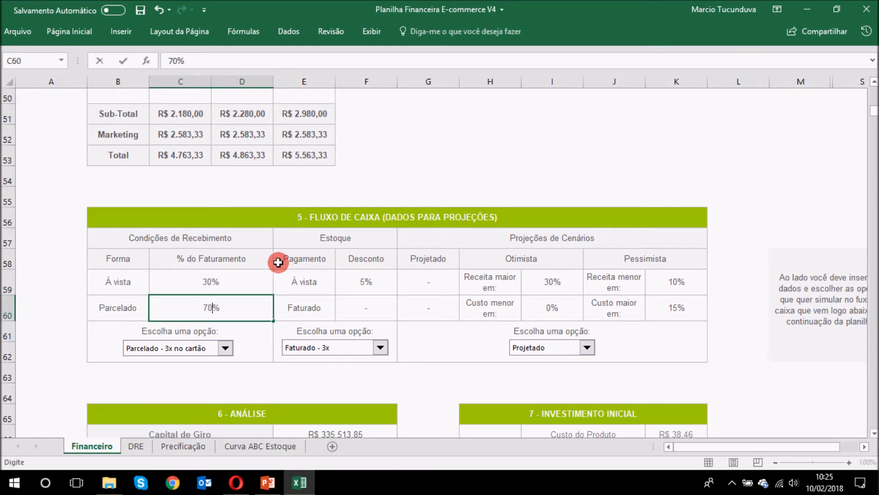
key(Return)
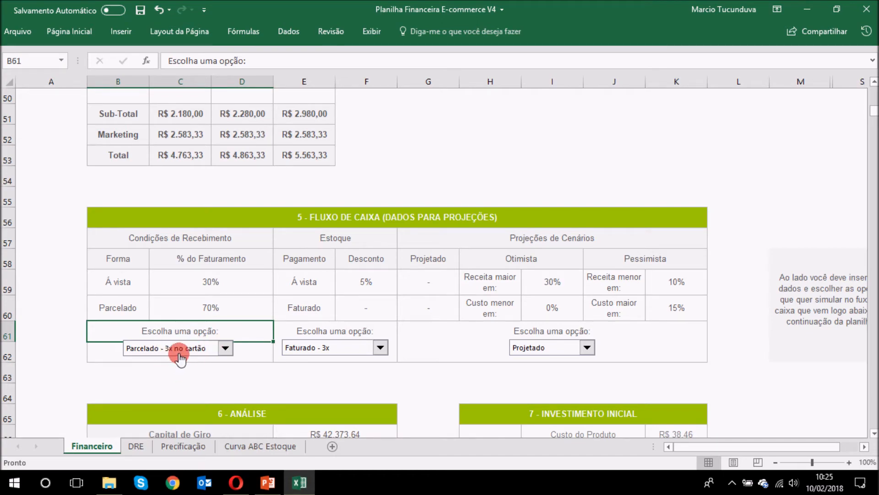
scroll(520, 284, down, 9)
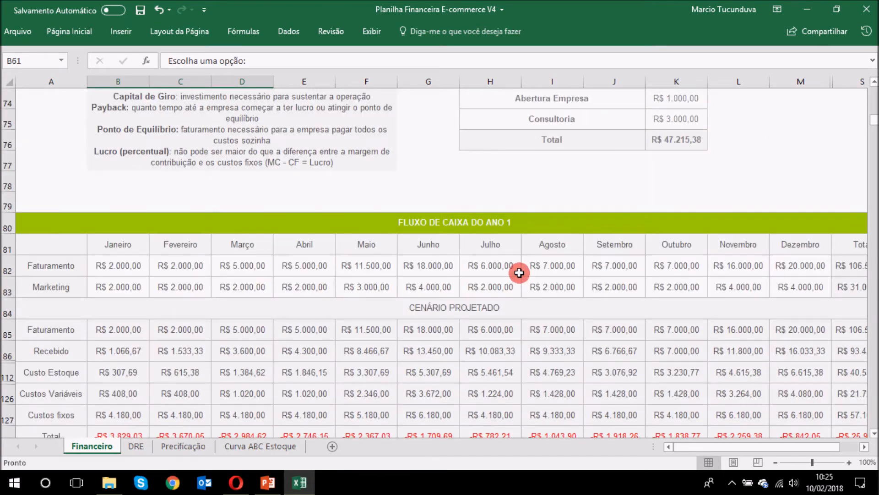
scroll(357, 237, up, 1)
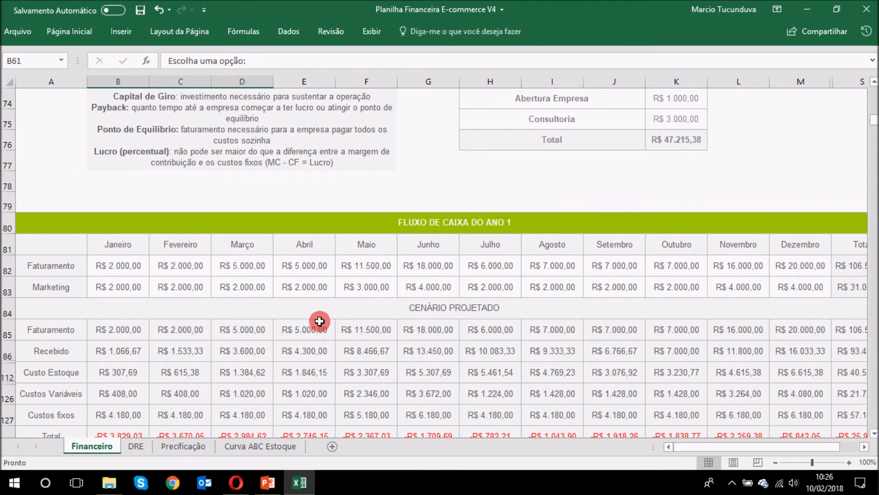
click(123, 351)
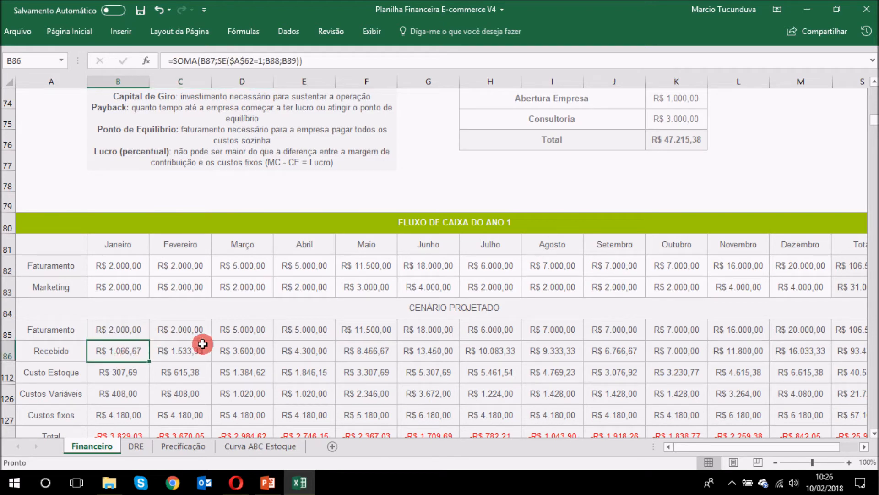
click(193, 351)
click(114, 334)
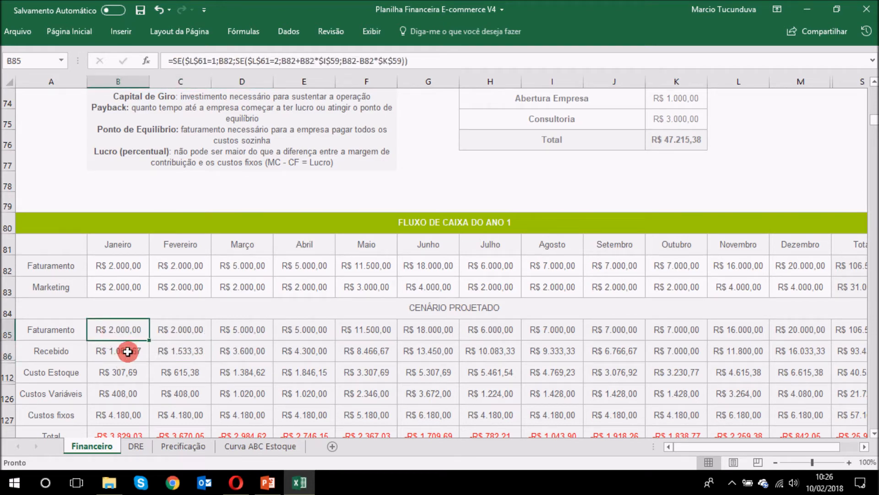
click(130, 350)
click(183, 349)
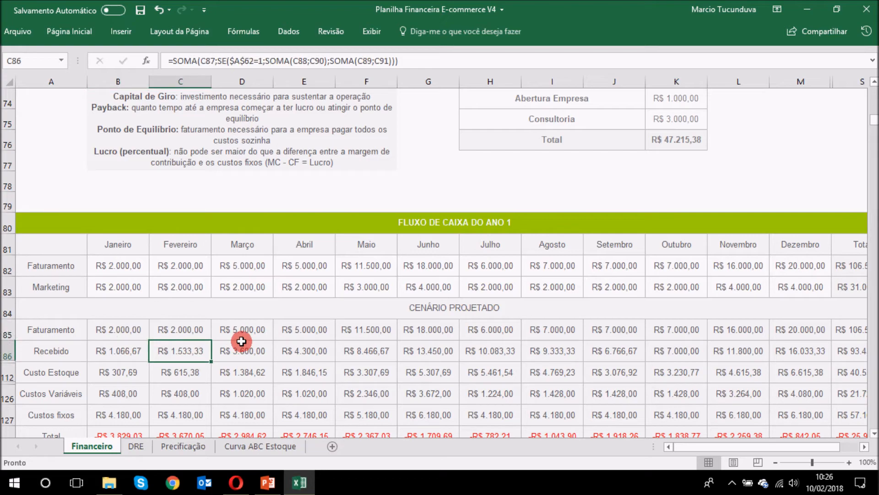
click(241, 351)
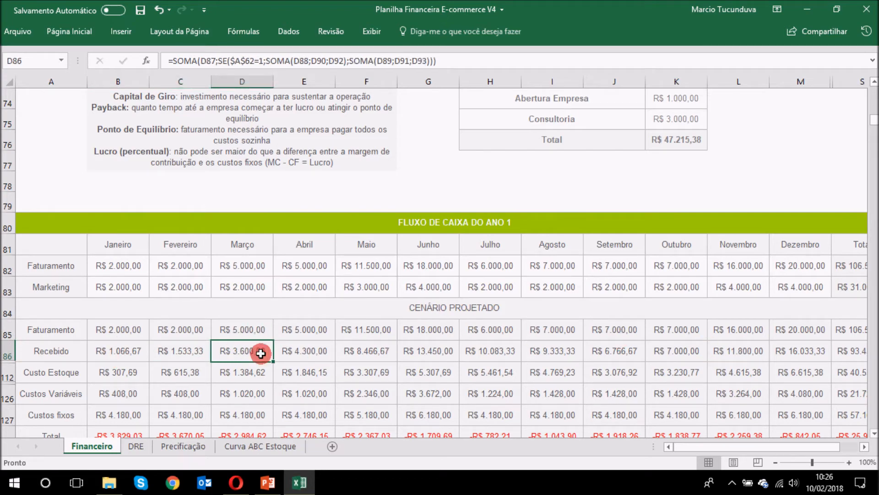
scroll(400, 328, up, 8)
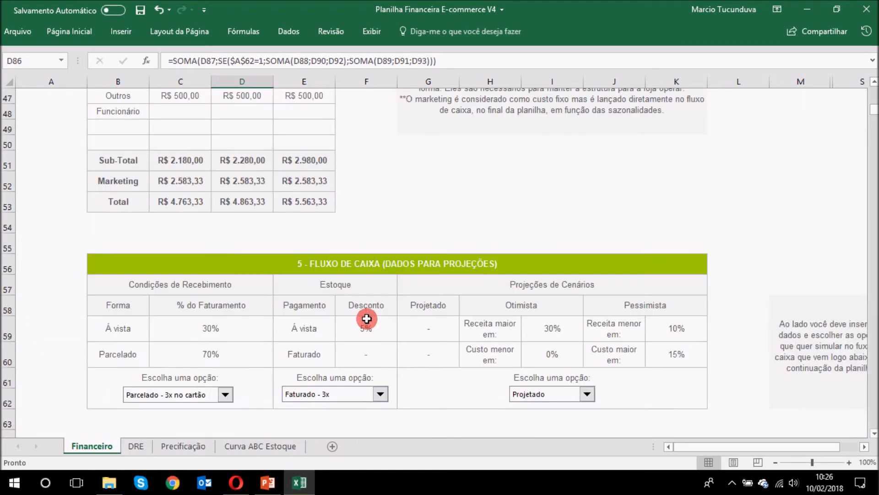
scroll(338, 301, down, 1)
click(192, 353)
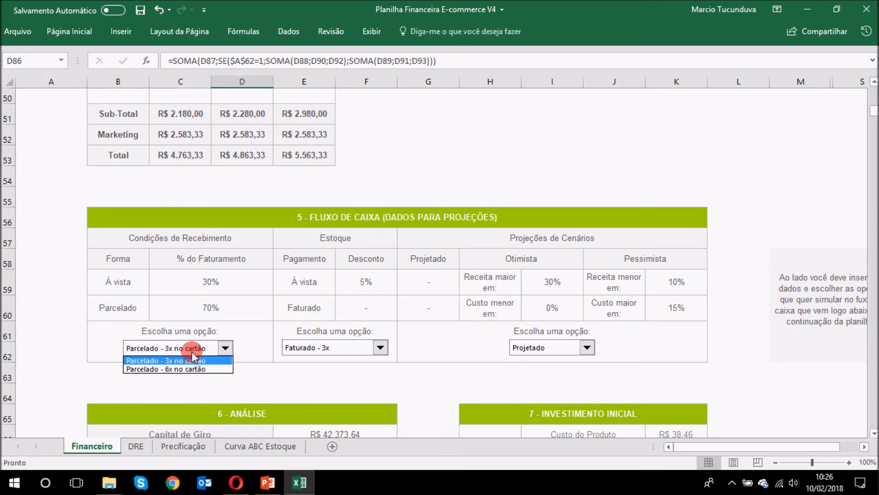
click(188, 371)
scroll(511, 321, down, 9)
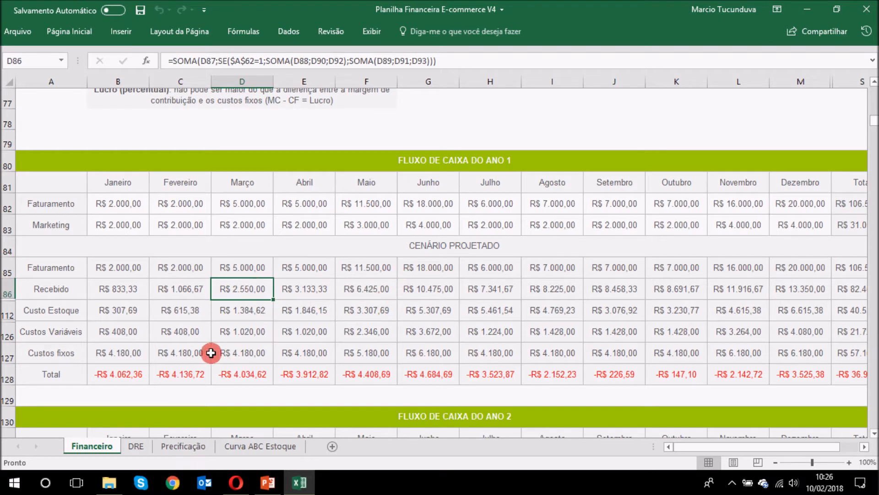
scroll(268, 306, up, 5)
scroll(268, 306, up, 5)
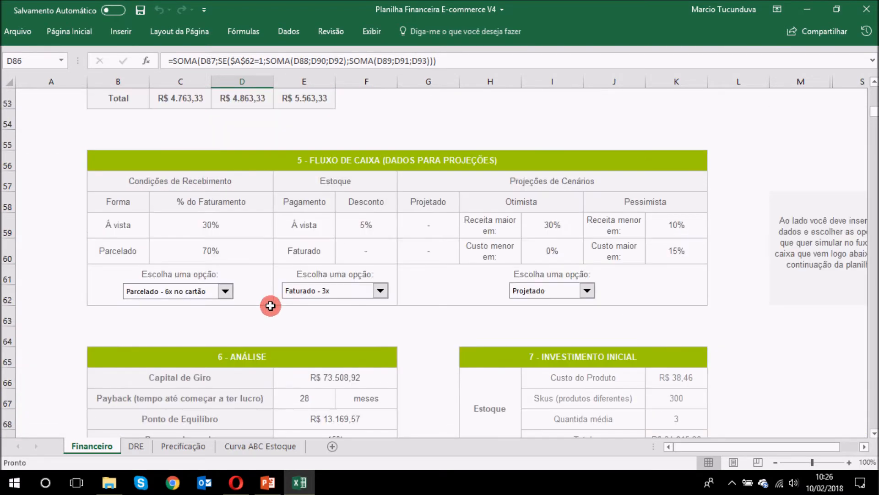
click(181, 396)
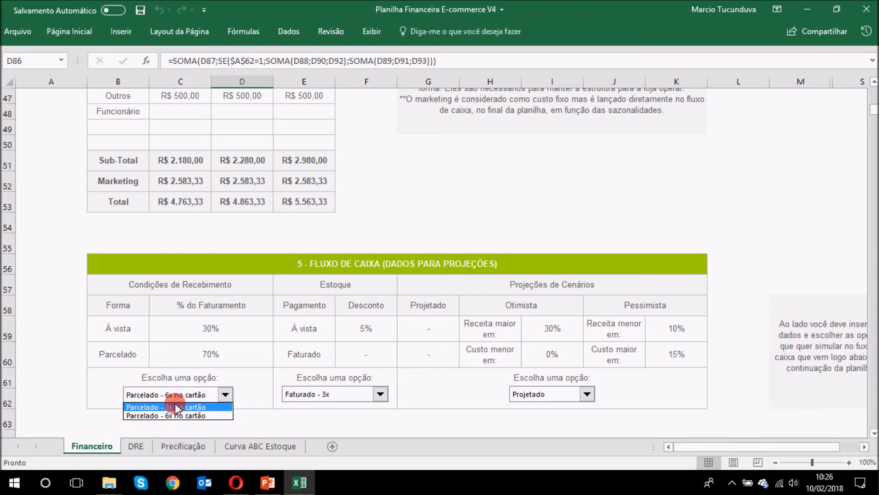
click(174, 407)
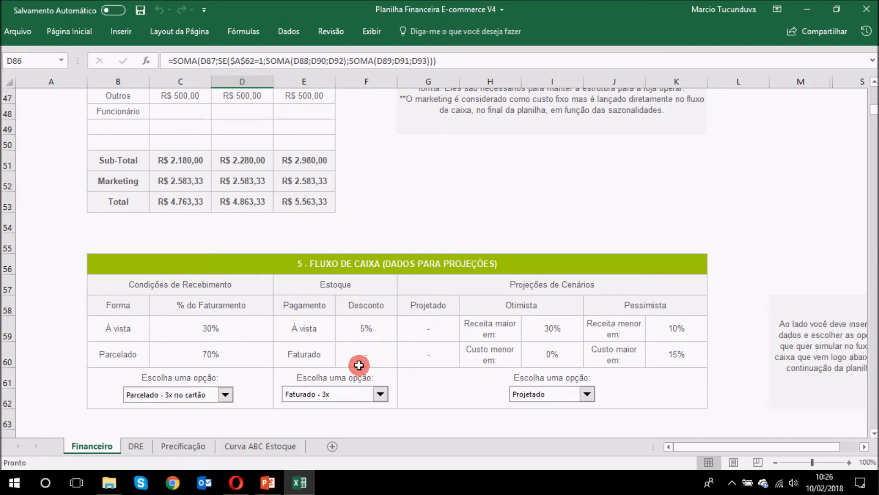
click(343, 394)
click(333, 407)
click(343, 395)
click(341, 414)
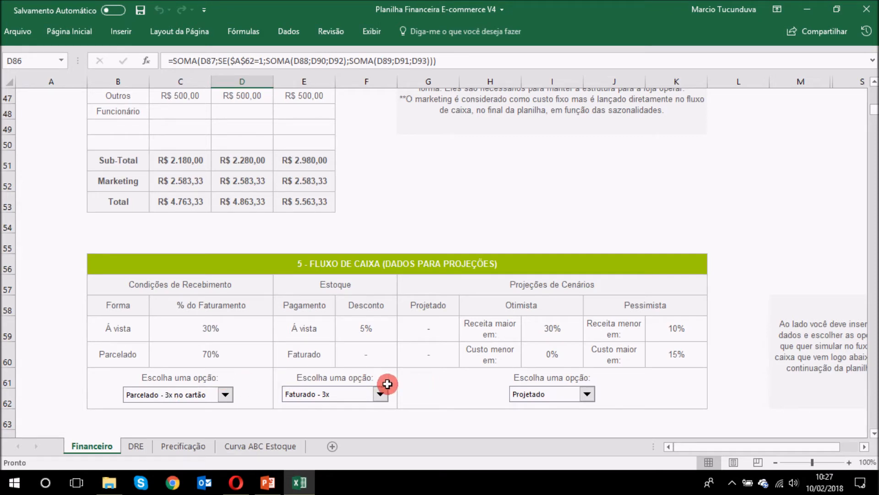
click(239, 328)
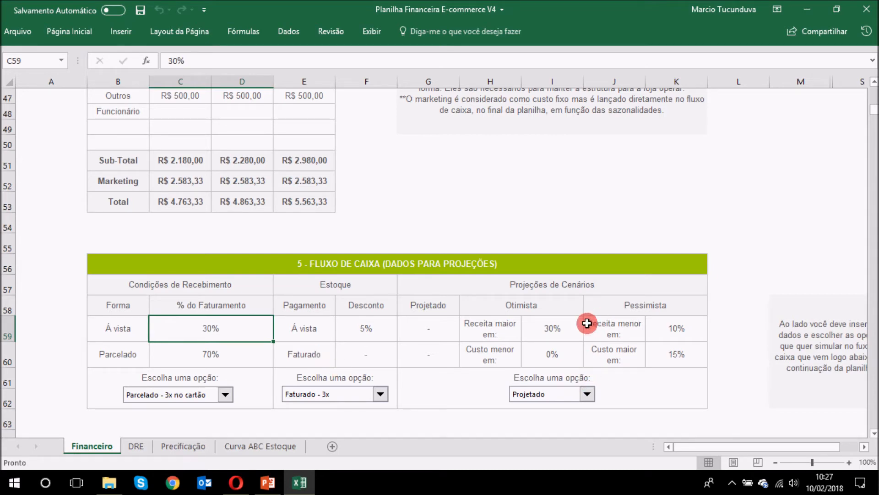
Step: Review the Otimista revenue-increase and cost-reduction rates, then switch the projection scenario to Otimista
click(558, 328)
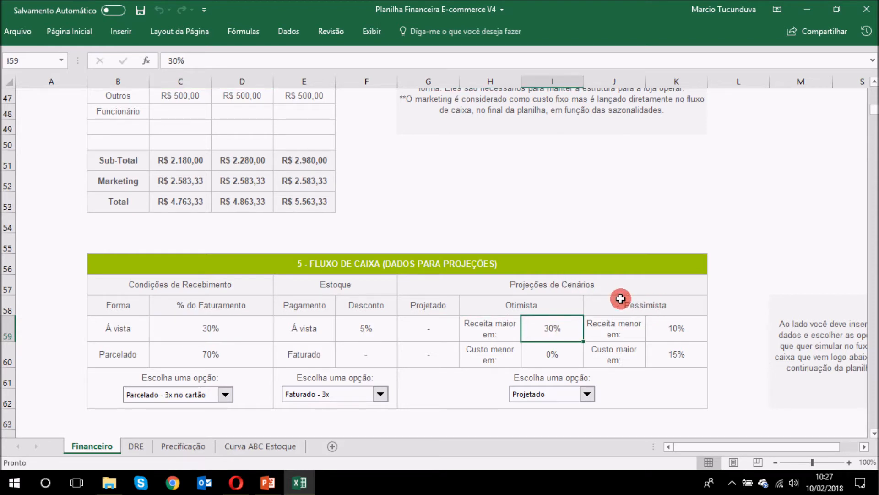
scroll(619, 296, down, 1)
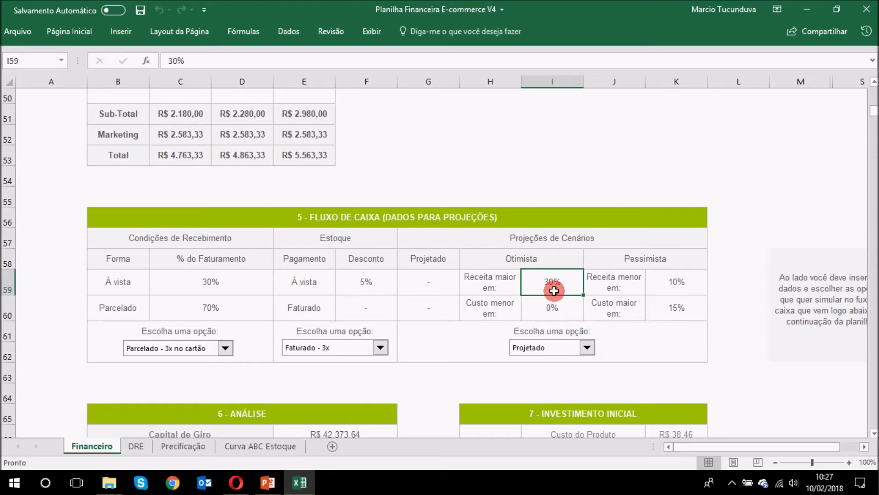
click(568, 311)
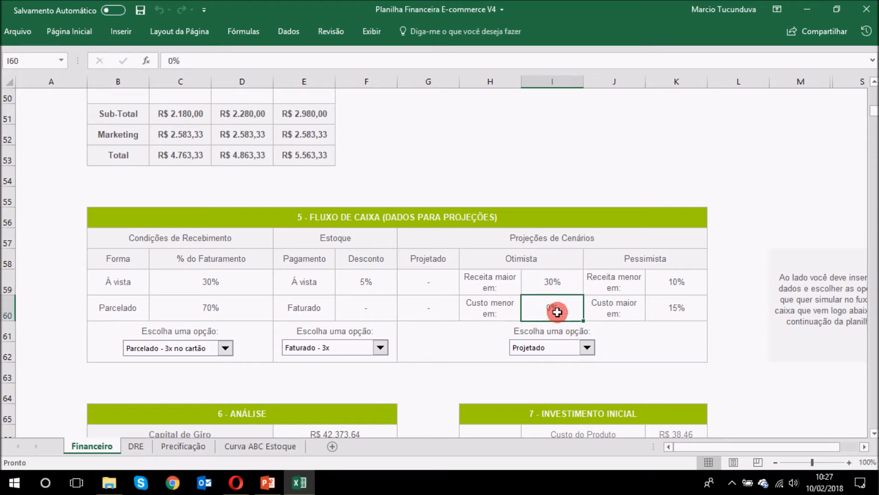
click(561, 350)
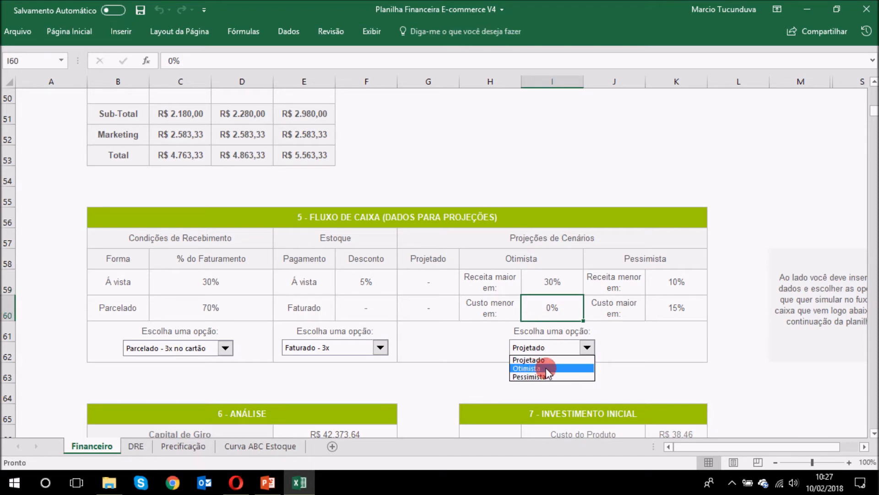
click(546, 368)
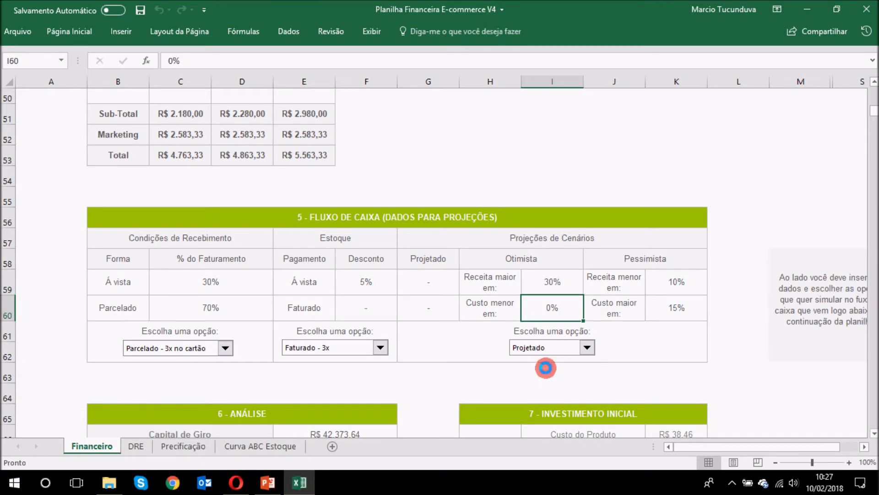
Step: Scroll through the yearly cash-flow tables to review the Cenário Otimista figures
scroll(588, 353, down, 3)
scroll(568, 277, down, 7)
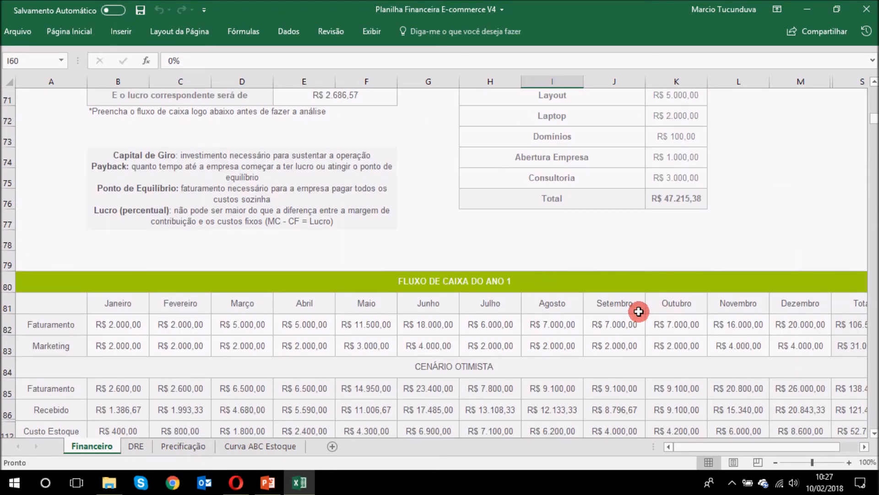
scroll(540, 272, up, 1)
click(458, 252)
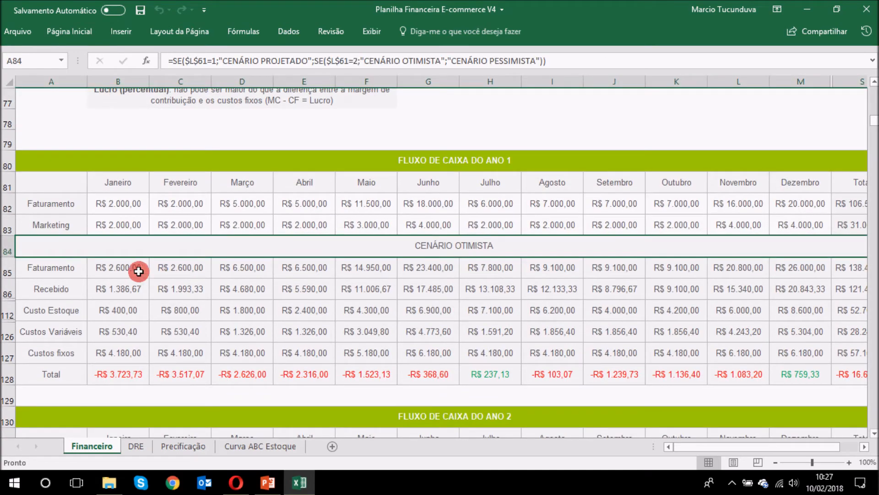
scroll(645, 293, down, 4)
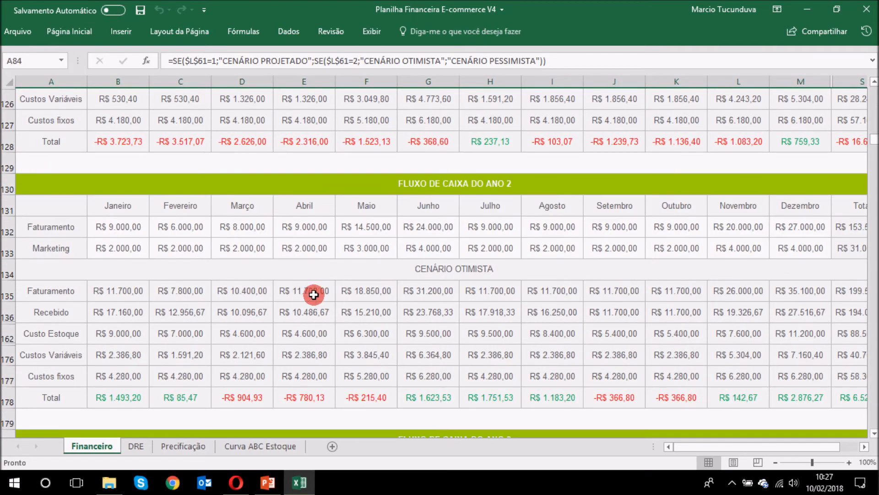
scroll(611, 320, down, 4)
scroll(552, 356, up, 4)
scroll(554, 356, up, 10)
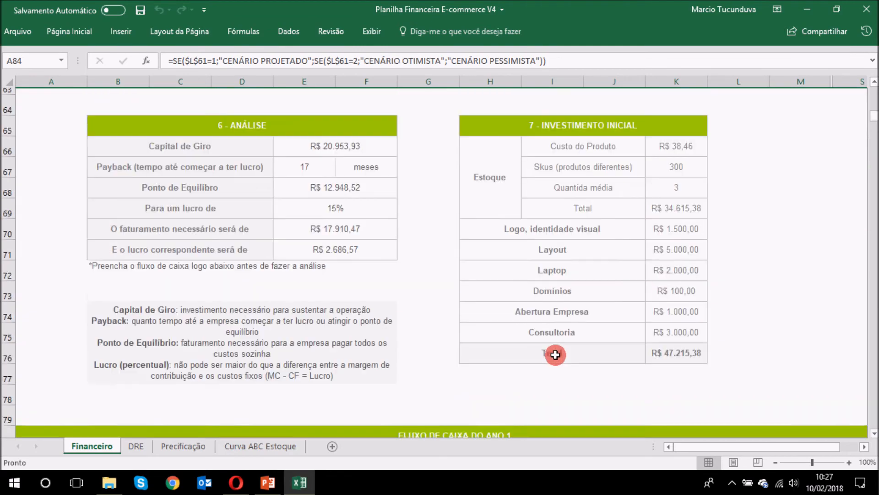
Step: Check the Pessimista revenue-drop and cost-increase rates, switch to Pessimista, and review the Ano 1–3 tables
scroll(648, 332, down, 2)
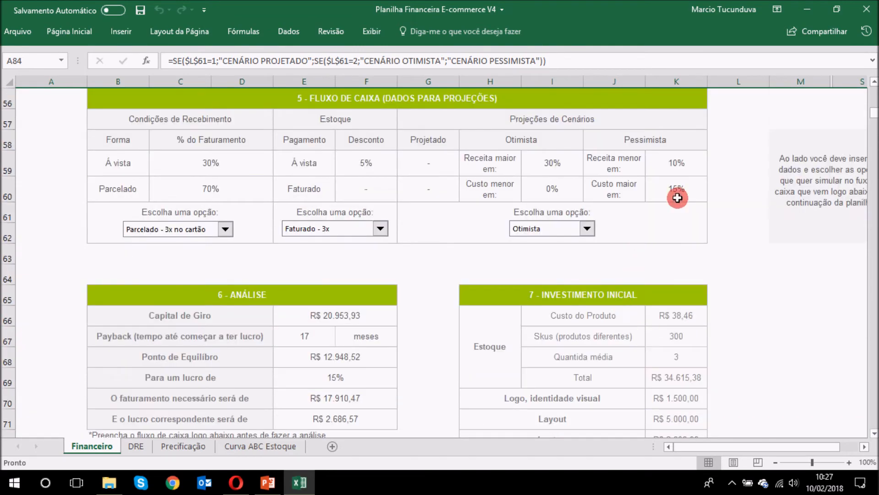
click(680, 166)
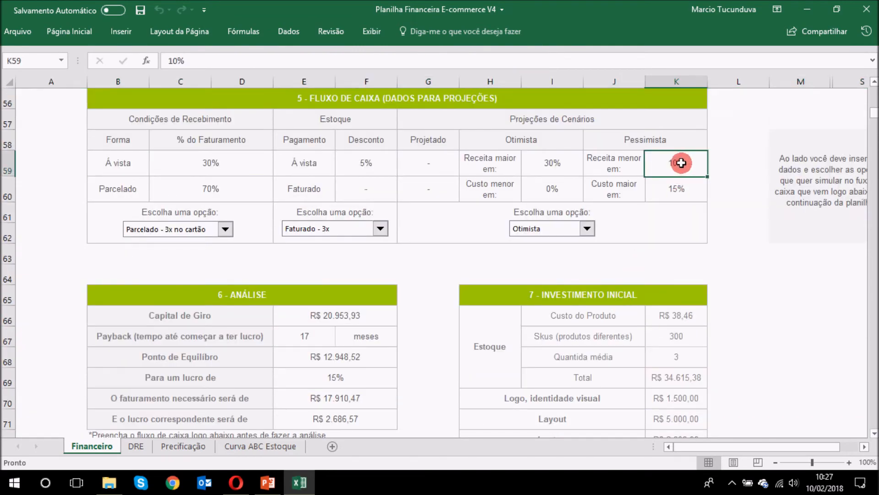
click(680, 190)
click(552, 229)
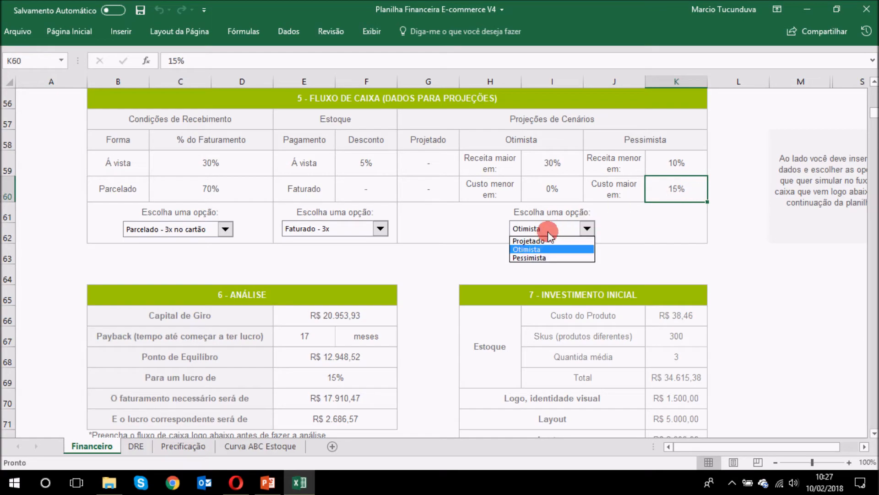
click(549, 254)
scroll(728, 202, down, 7)
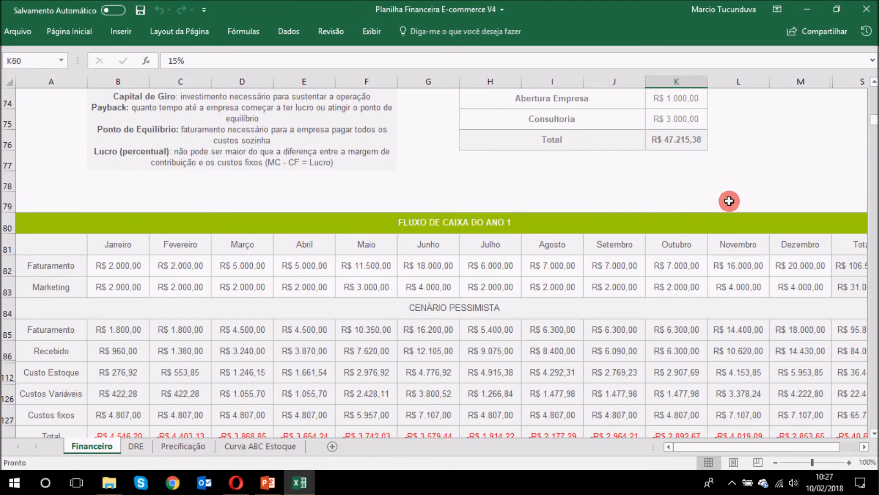
scroll(594, 279, down, 5)
scroll(589, 230, up, 2)
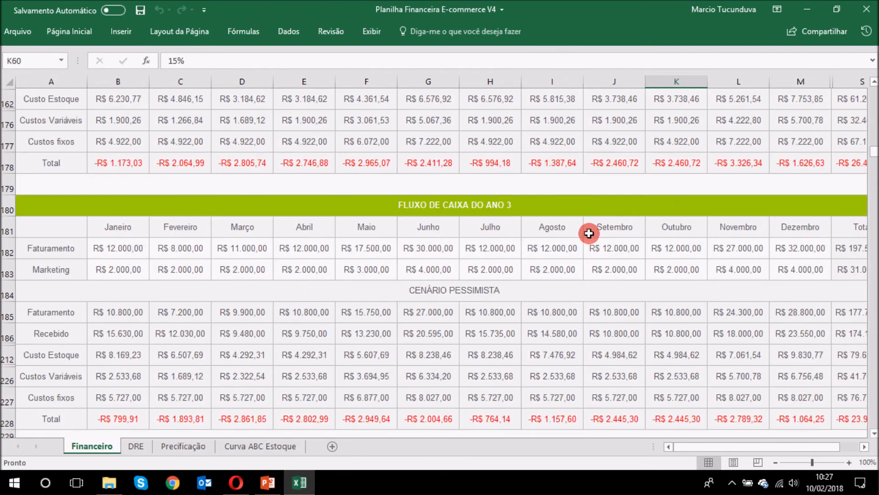
scroll(585, 290, up, 10)
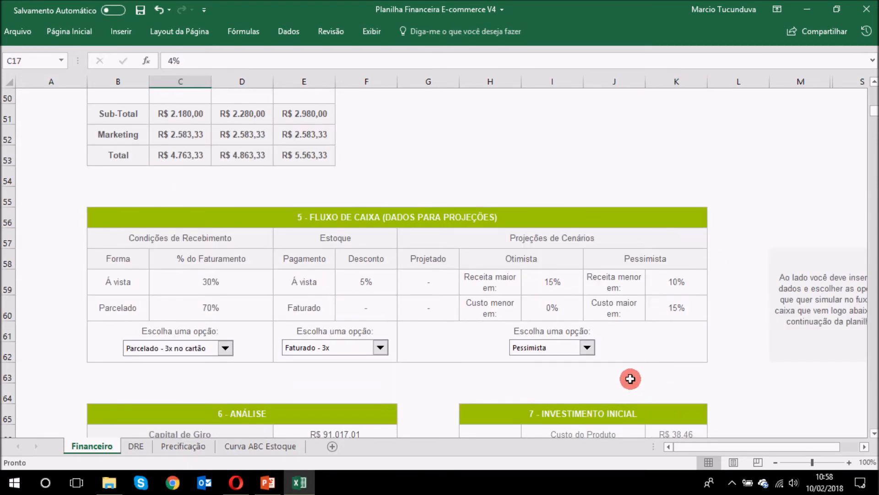
click(631, 378)
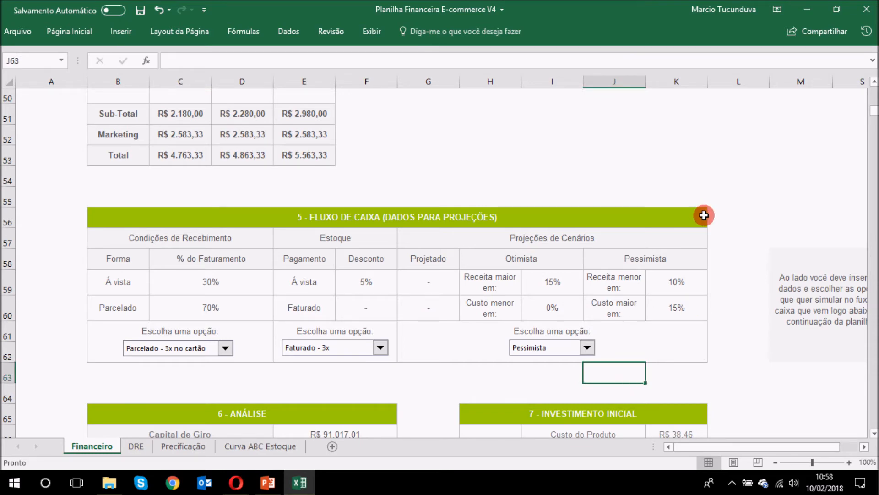
scroll(696, 202, down, 3)
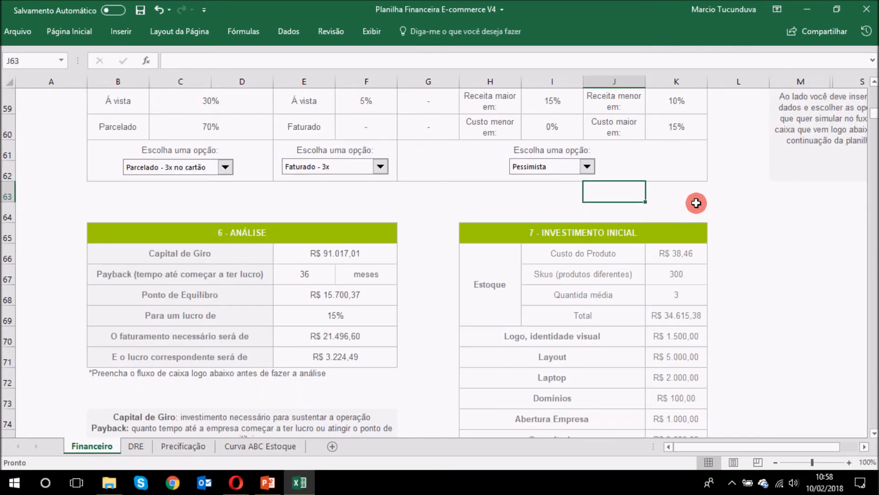
click(276, 236)
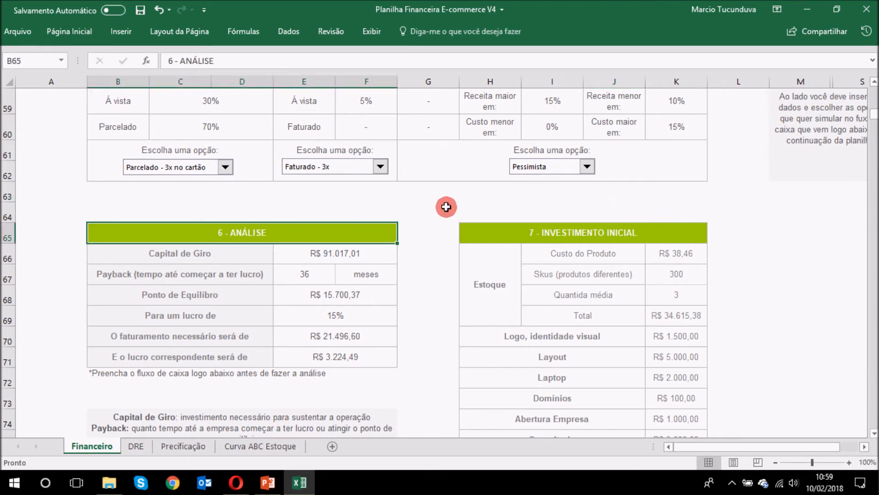
click(330, 253)
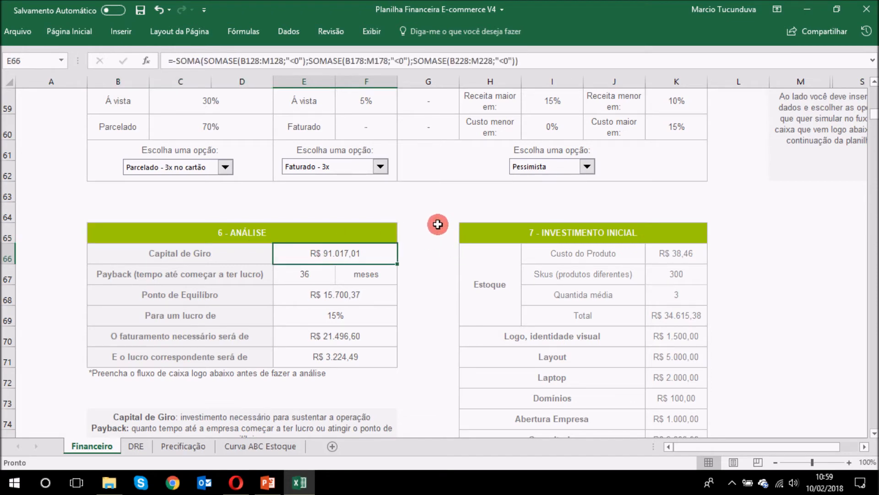
scroll(430, 236, down, 7)
click(141, 314)
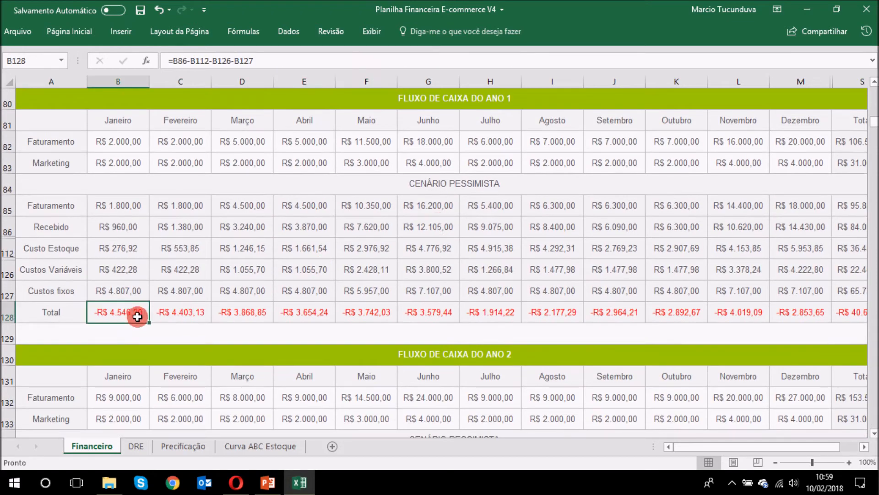
click(189, 313)
click(234, 313)
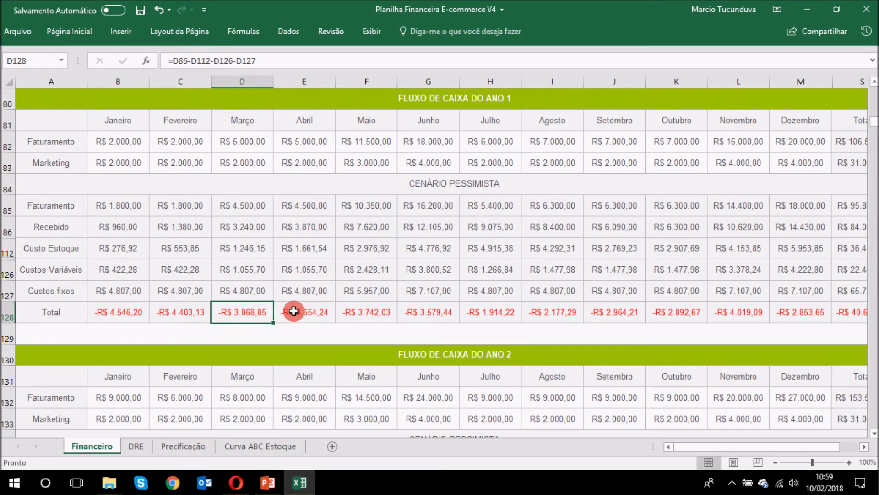
click(291, 311)
click(360, 311)
click(430, 309)
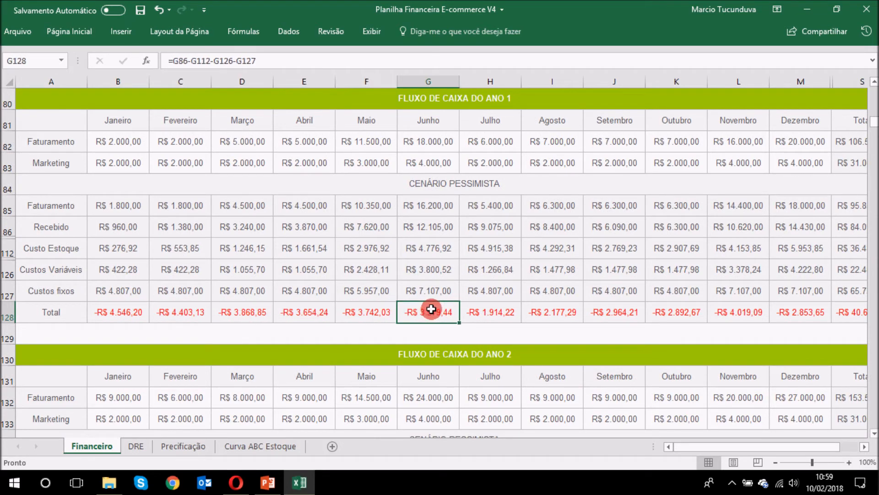
click(501, 311)
scroll(755, 280, down, 8)
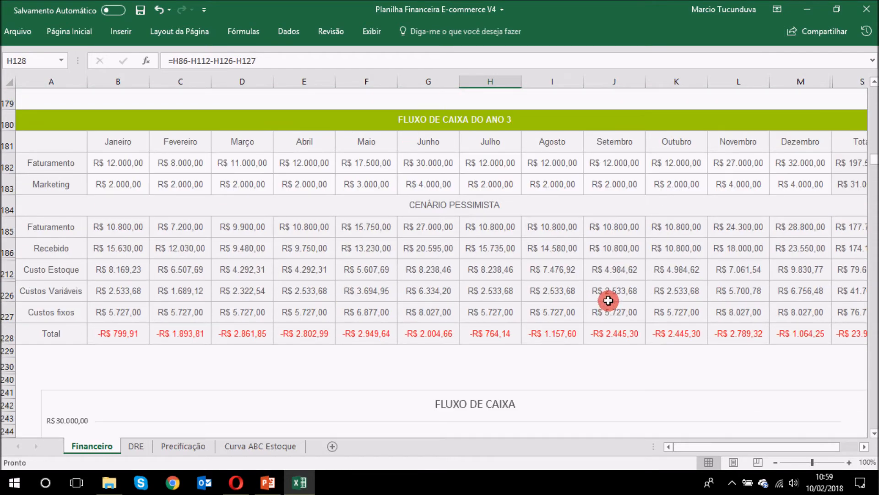
scroll(600, 293, up, 10)
scroll(570, 288, down, 2)
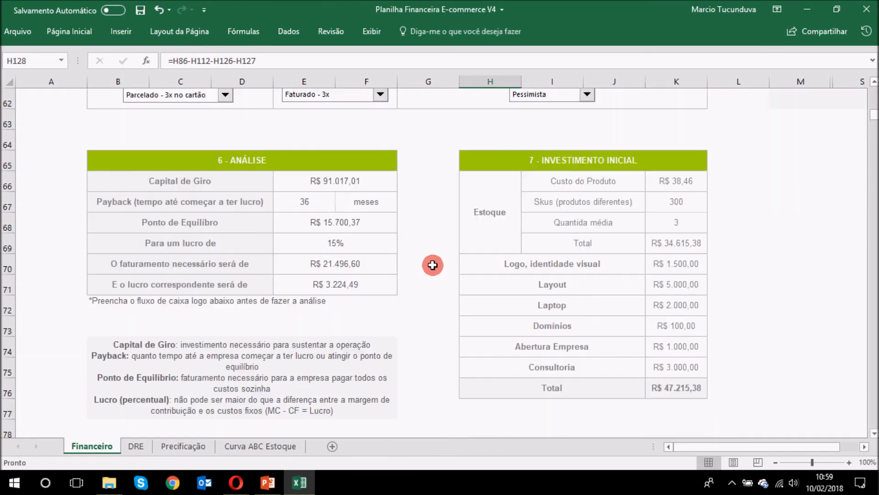
click(353, 178)
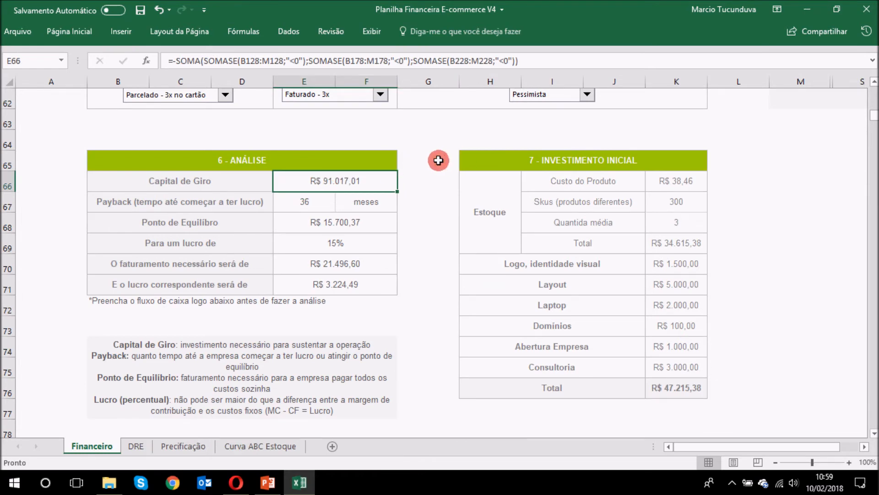
click(321, 202)
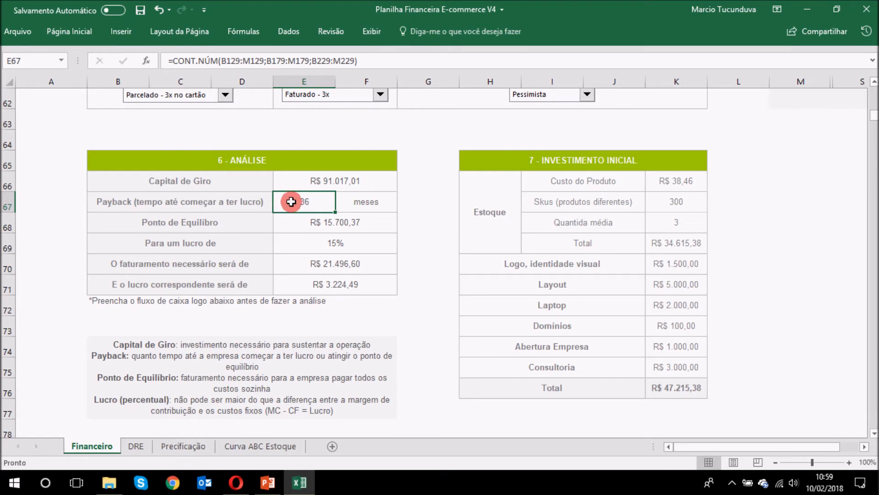
scroll(428, 212, up, 1)
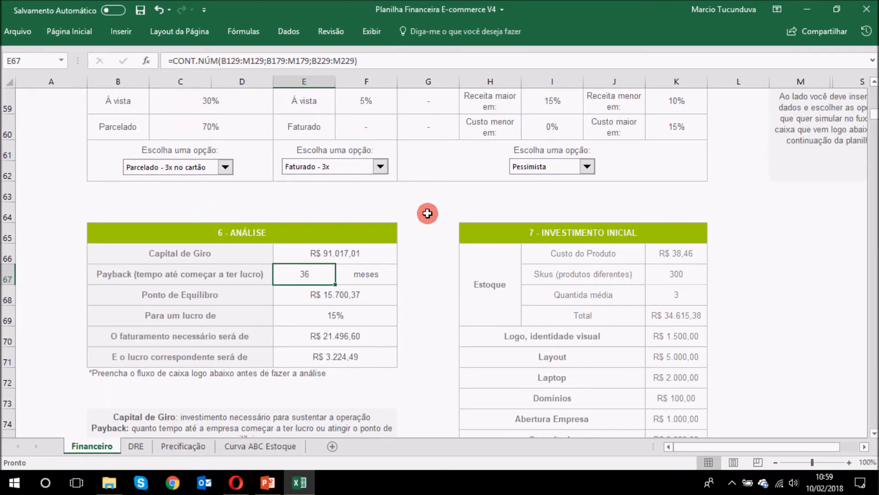
scroll(417, 270, up, 2)
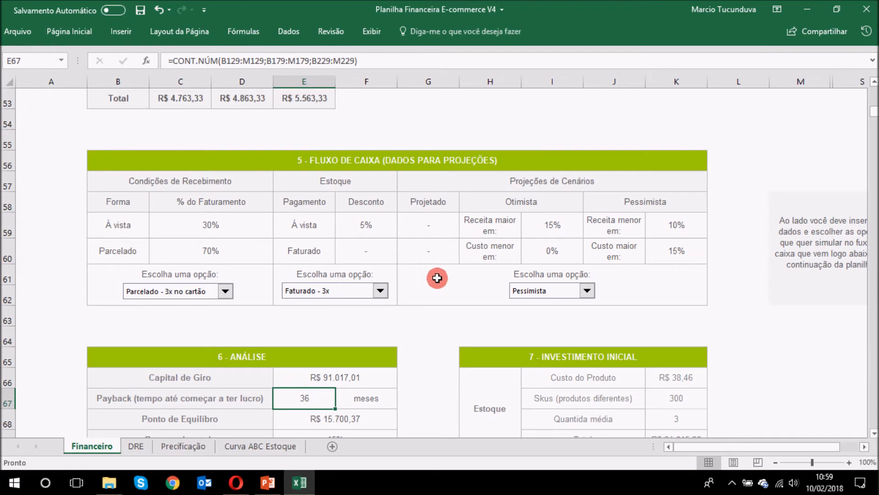
Step: Keep Parcelado - 3x no cartão as payment condition and set Pagamentos to 10%
click(198, 295)
click(192, 302)
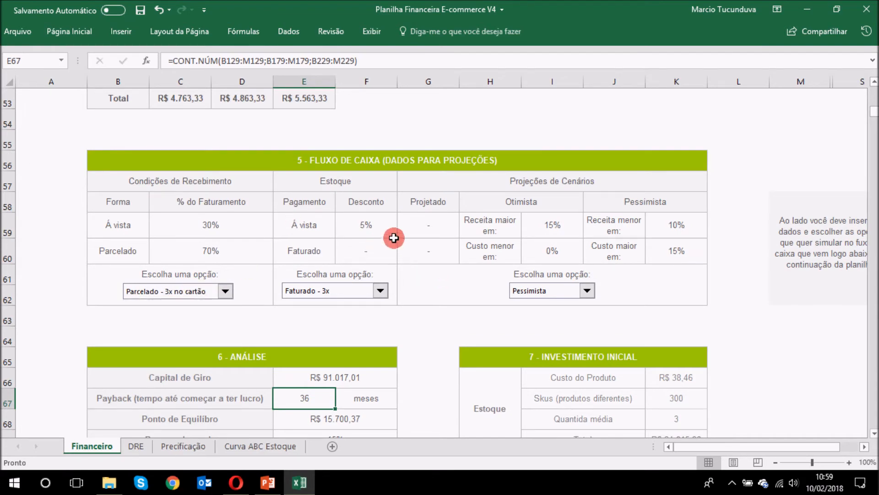
scroll(394, 236, up, 11)
scroll(343, 236, up, 3)
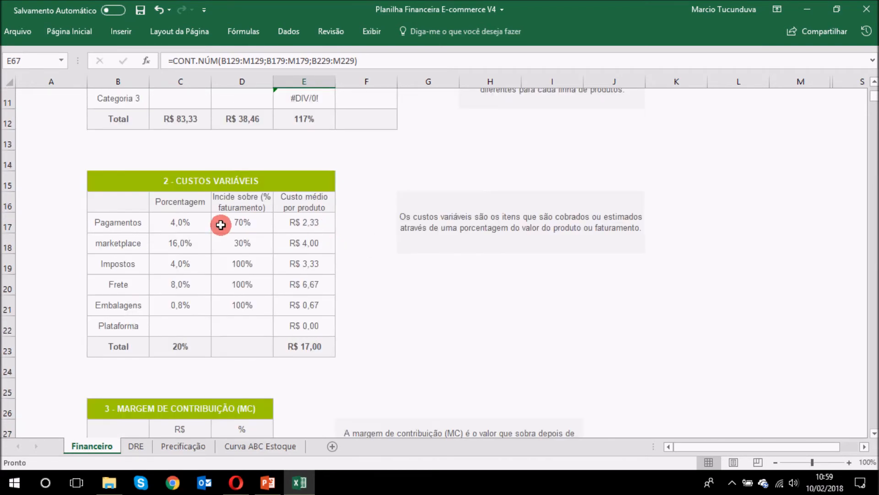
click(192, 224)
text(10)
key(Return)
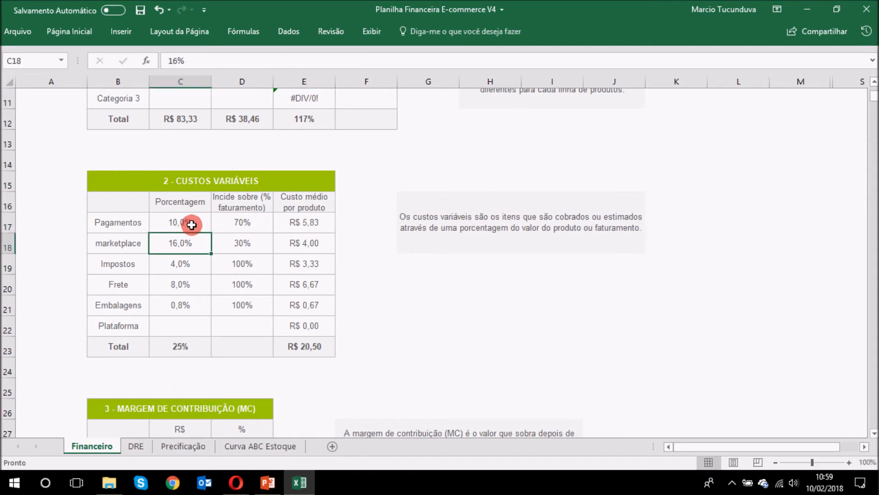
Step: Switch the cash-flow scenario to Projetado
scroll(449, 215, down, 12)
scroll(445, 175, down, 3)
click(555, 228)
click(545, 241)
Step: Set receipts to 100% À vista and 0% Parcelado, then check Capital de Giro
scroll(458, 252, up, 1)
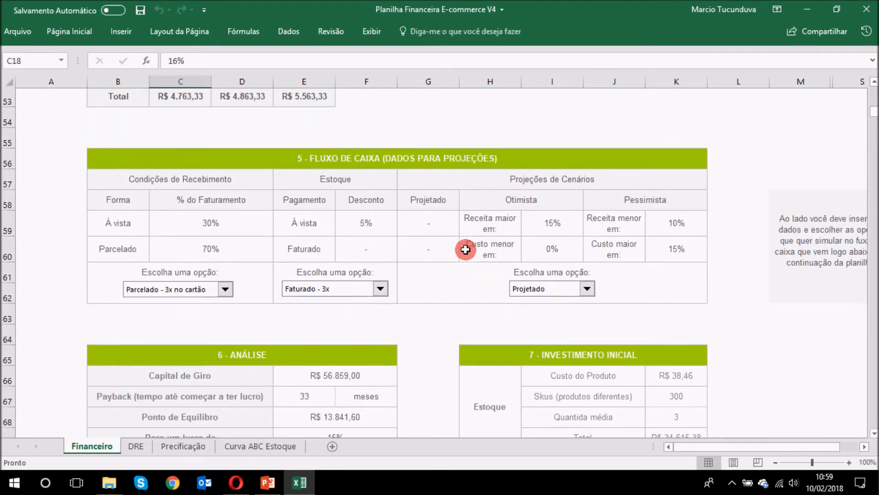
click(219, 230)
text(10)
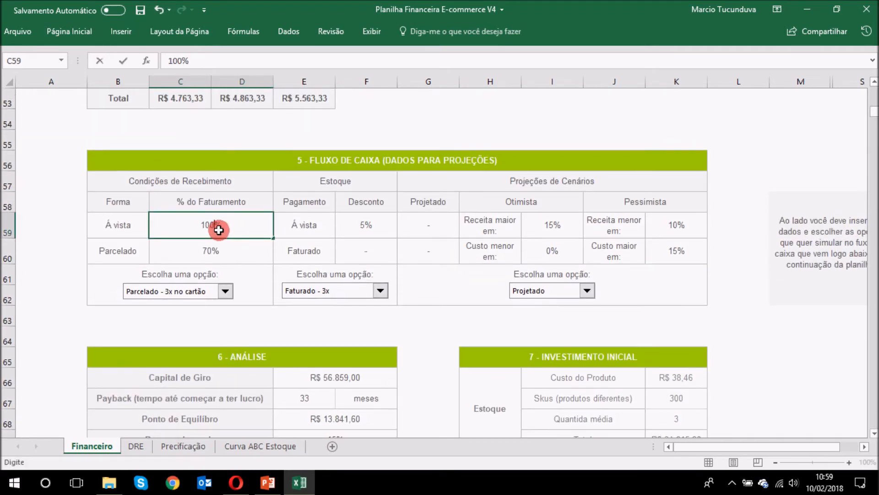
key(Return)
text(0)
key(Return)
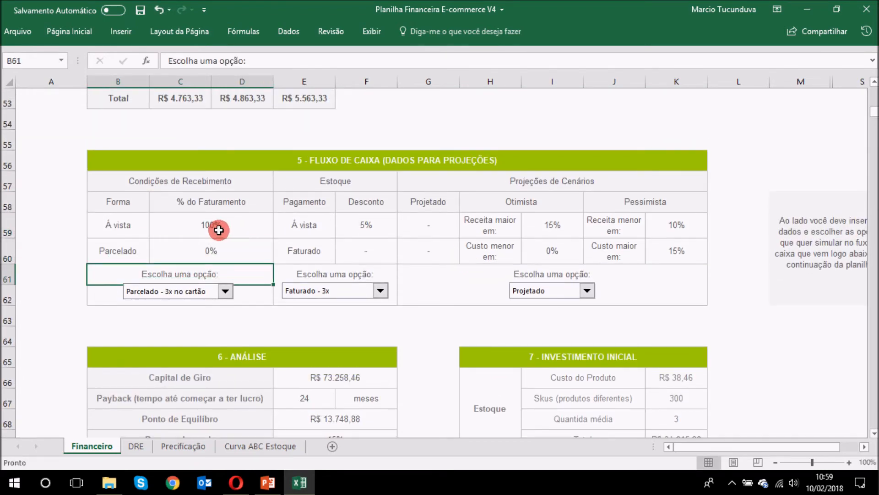
scroll(485, 240, down, 2)
click(361, 255)
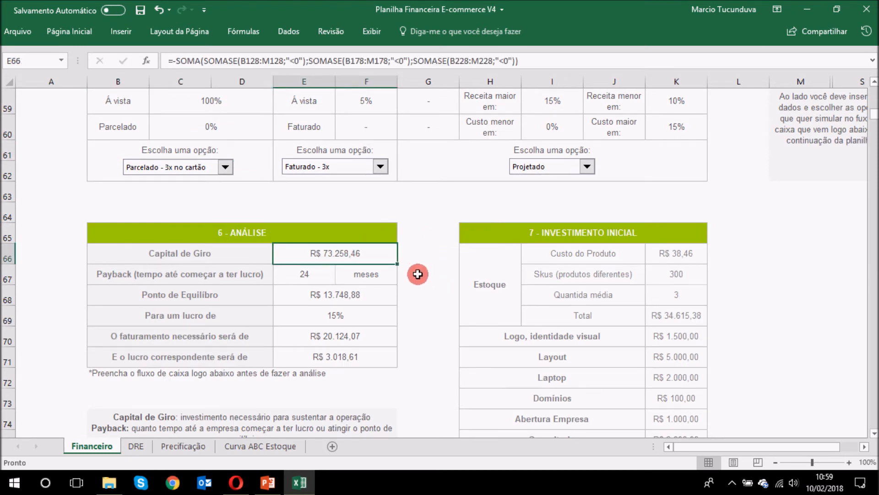
Step: Review the Payback, Ponto de Equilíbrio, target profit, required revenue and profit formulas
click(333, 274)
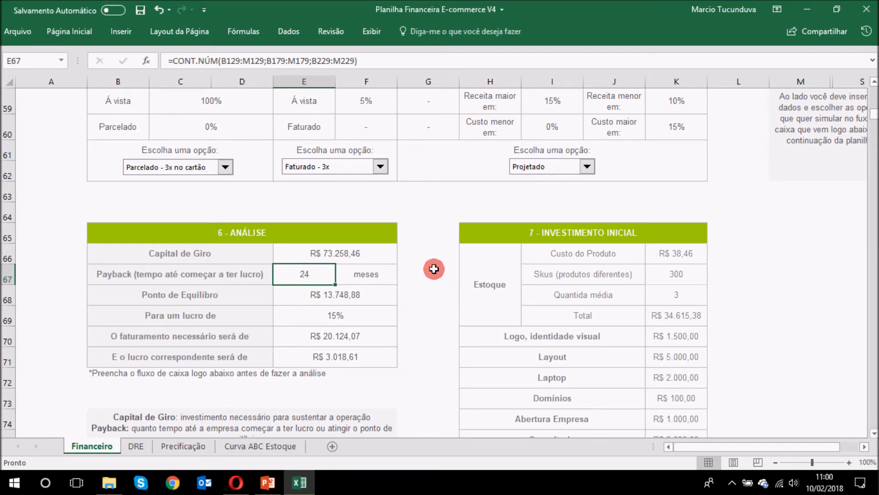
click(353, 295)
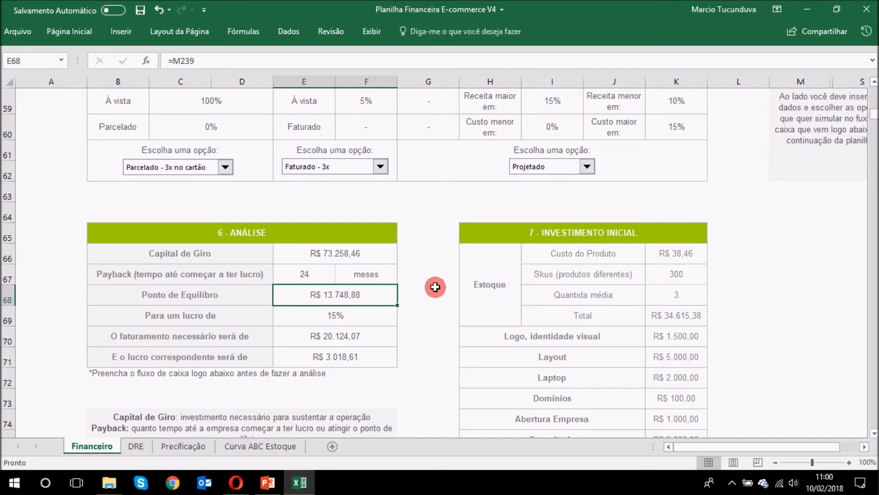
click(382, 316)
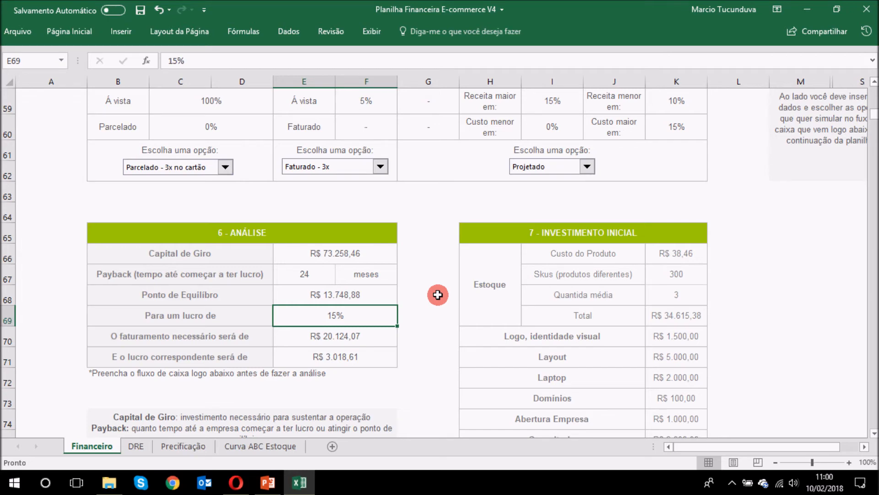
click(371, 334)
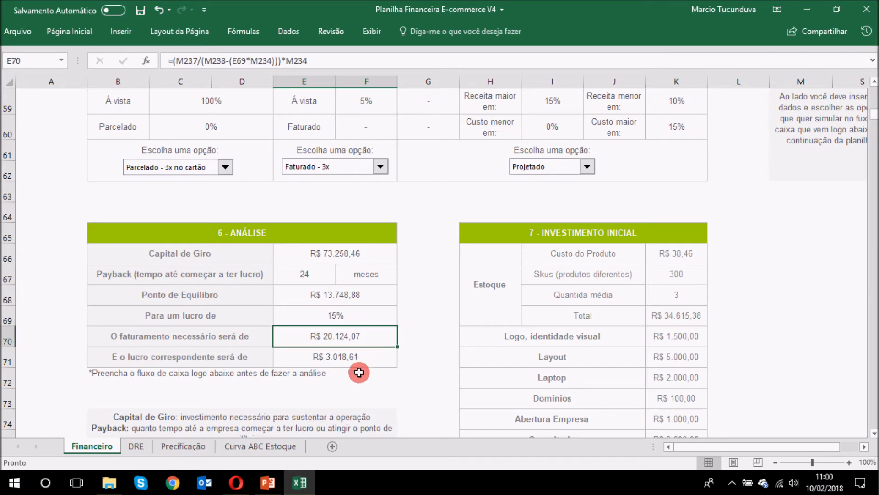
click(360, 358)
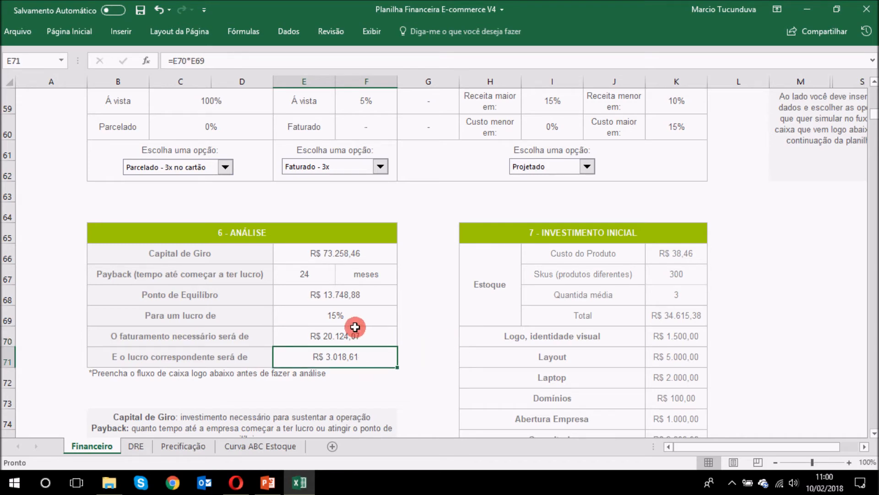
Step: Try a 20% target profit in E69, then settle on 10%
click(392, 314)
text(20)
key(Return)
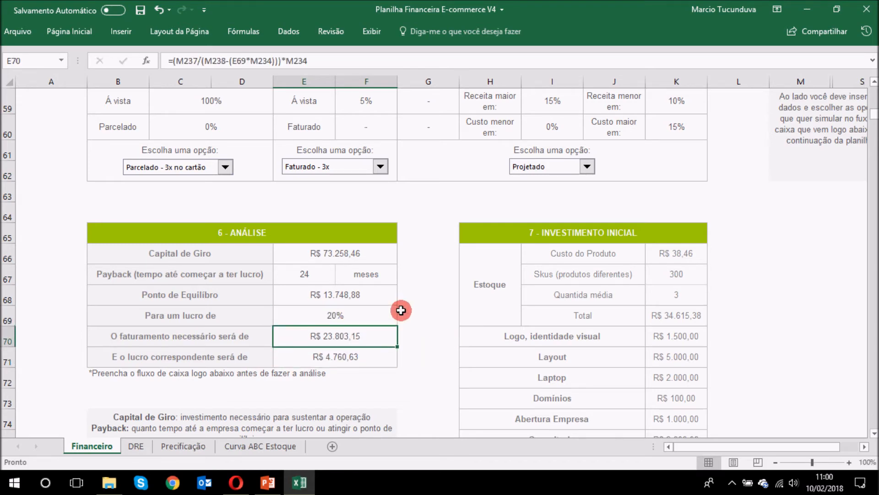
key(Up)
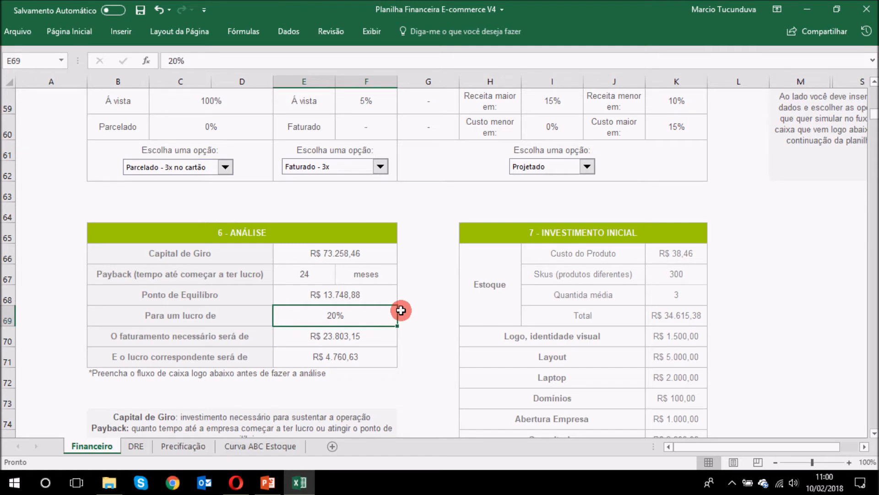
text(10)
key(Return)
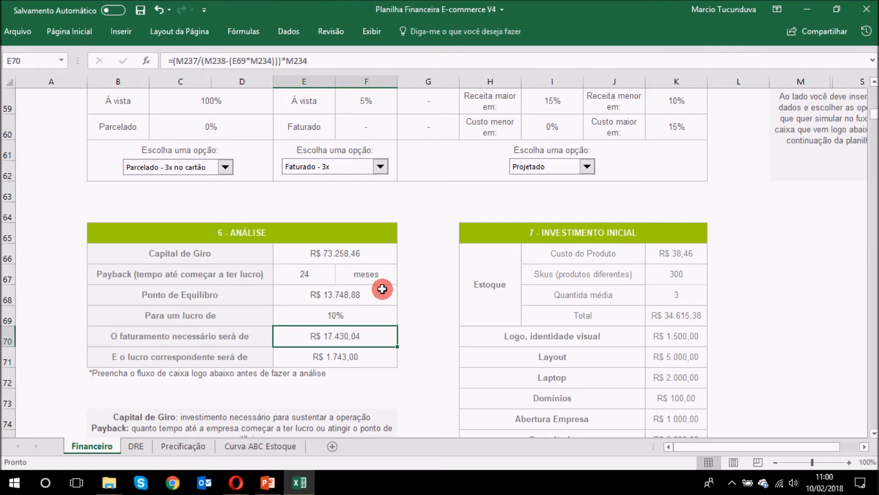
scroll(385, 314, up, 11)
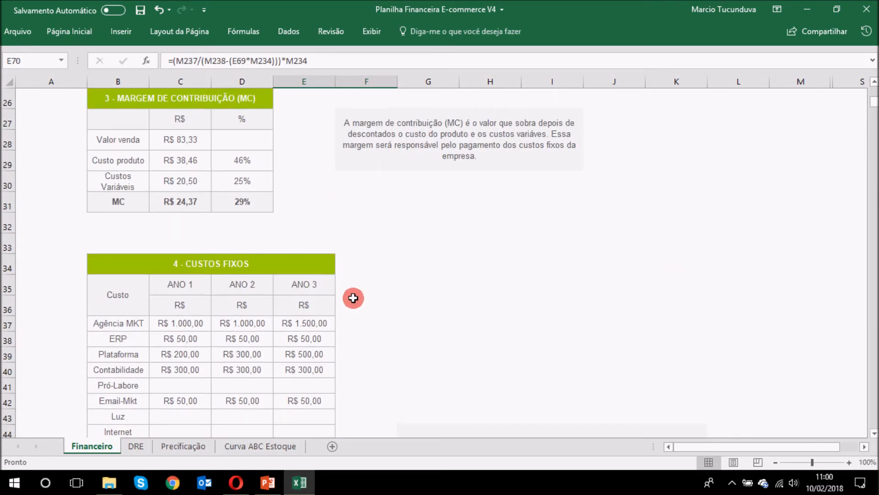
click(243, 197)
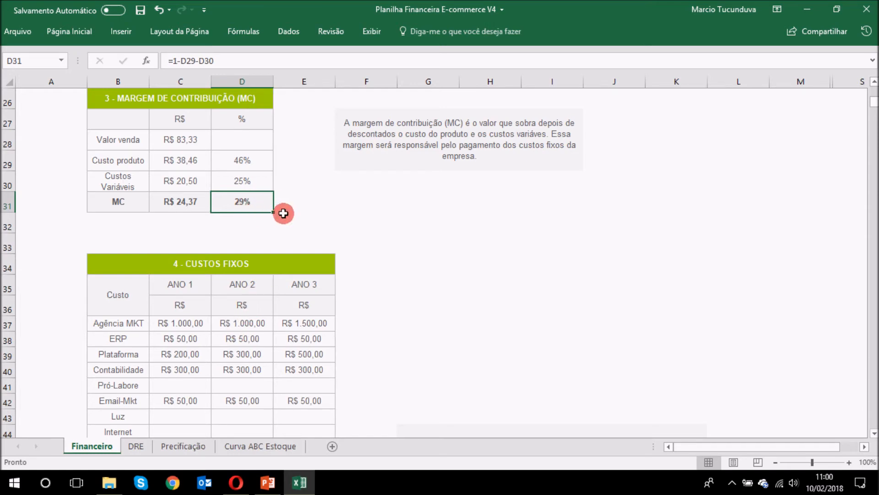
scroll(295, 222, down, 14)
scroll(398, 219, up, 2)
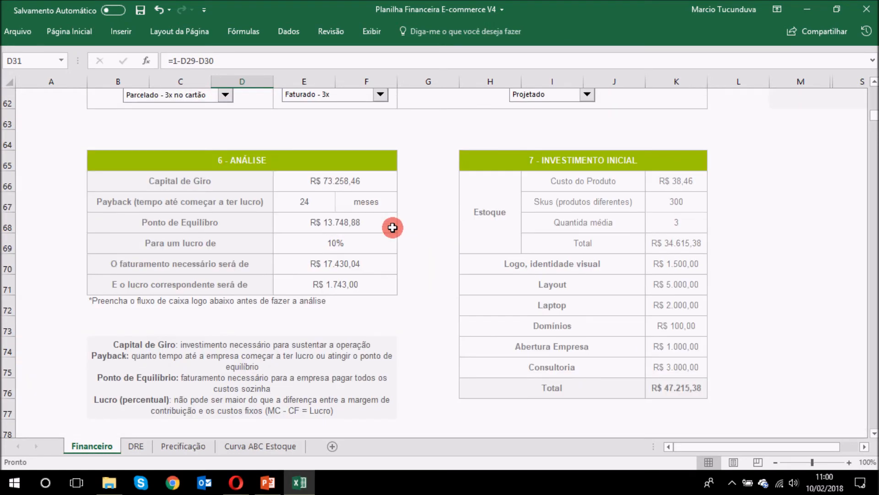
click(351, 244)
text(1)
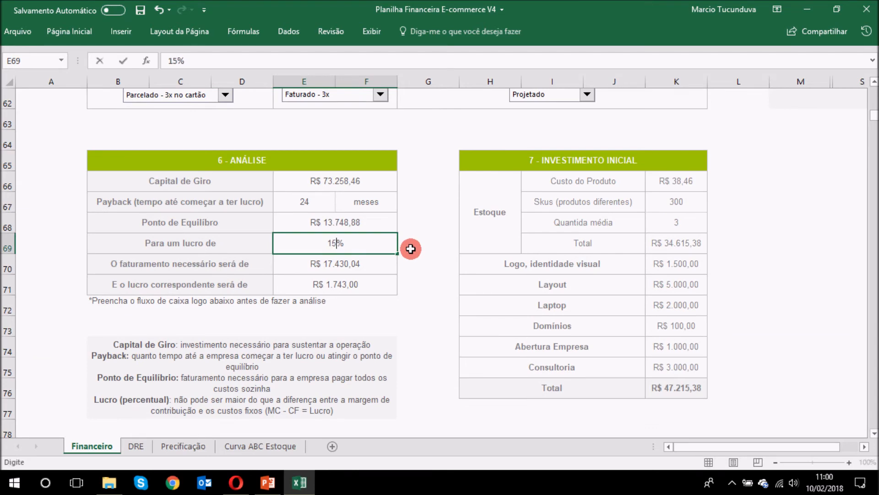
text(5)
key(Return)
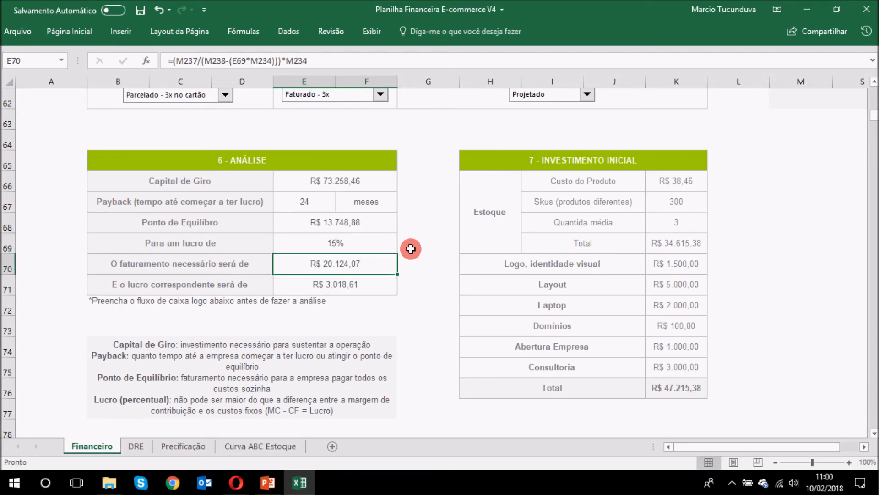
key(Up)
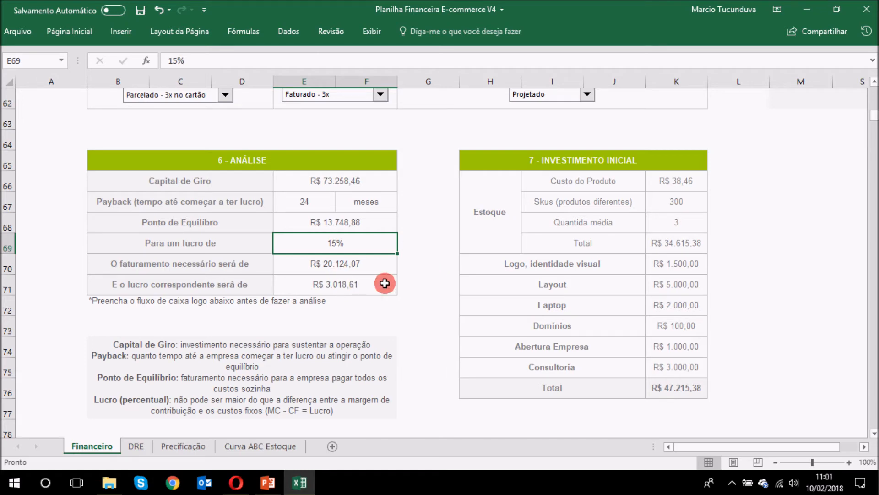
scroll(423, 249, up, 1)
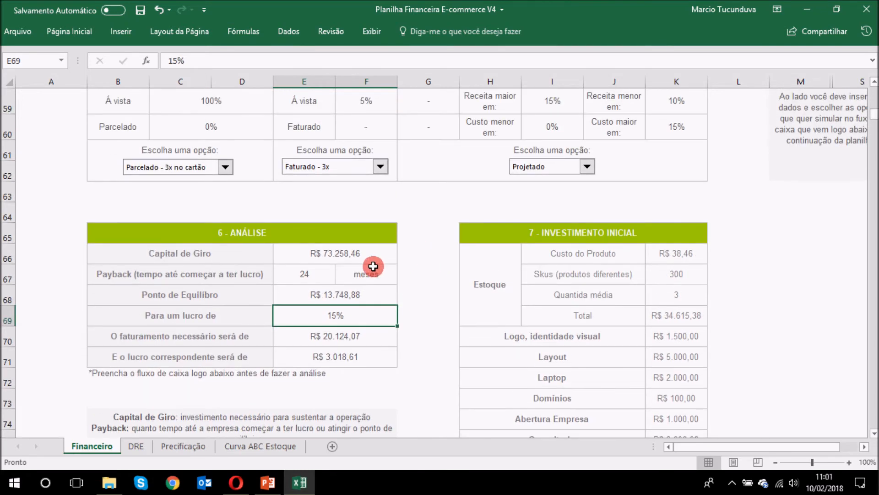
click(328, 289)
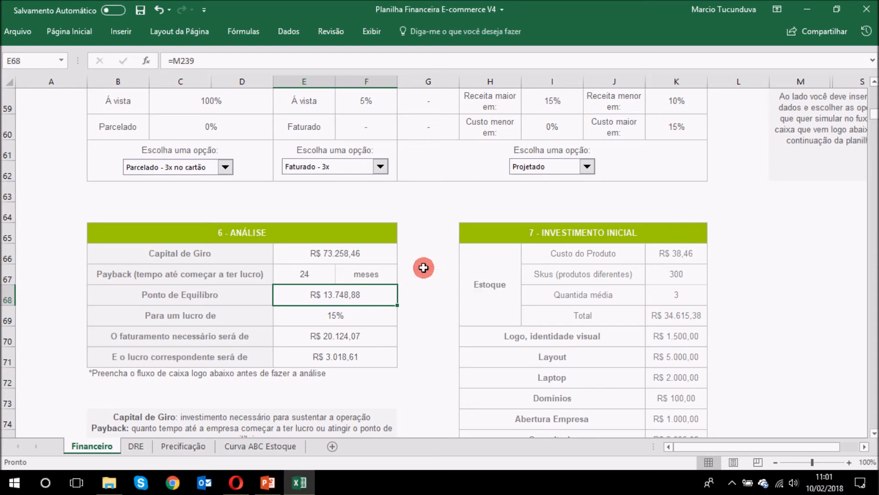
scroll(167, 255, up, 6)
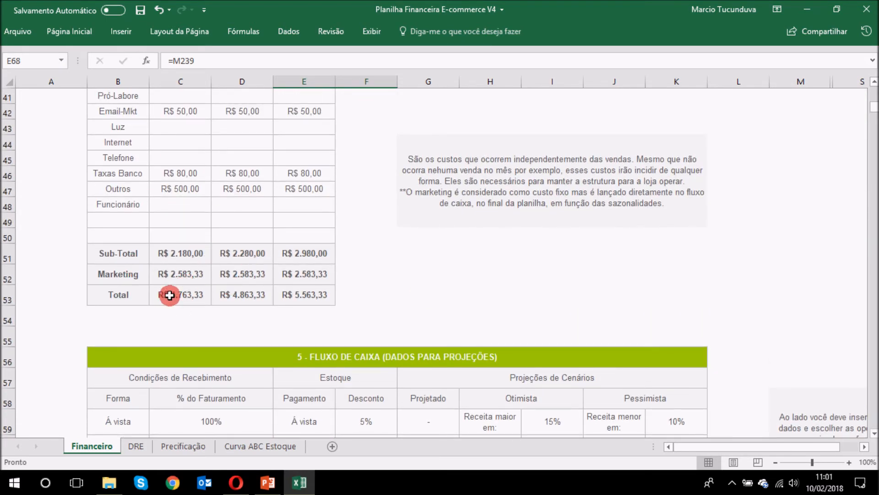
scroll(423, 227, down, 7)
scroll(440, 219, down, 6)
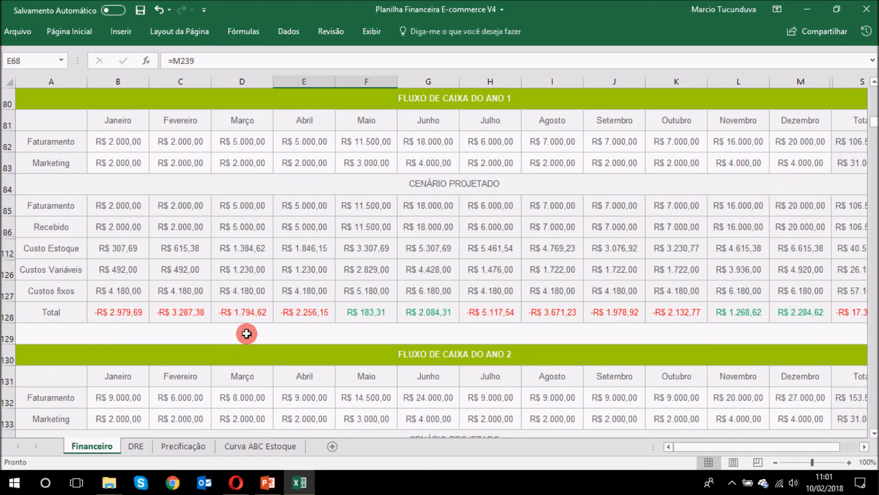
scroll(513, 313, down, 3)
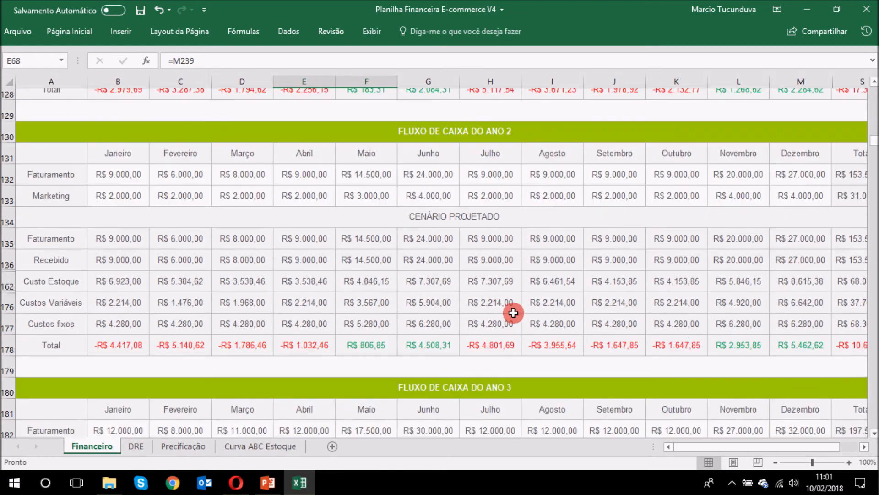
scroll(567, 337, up, 10)
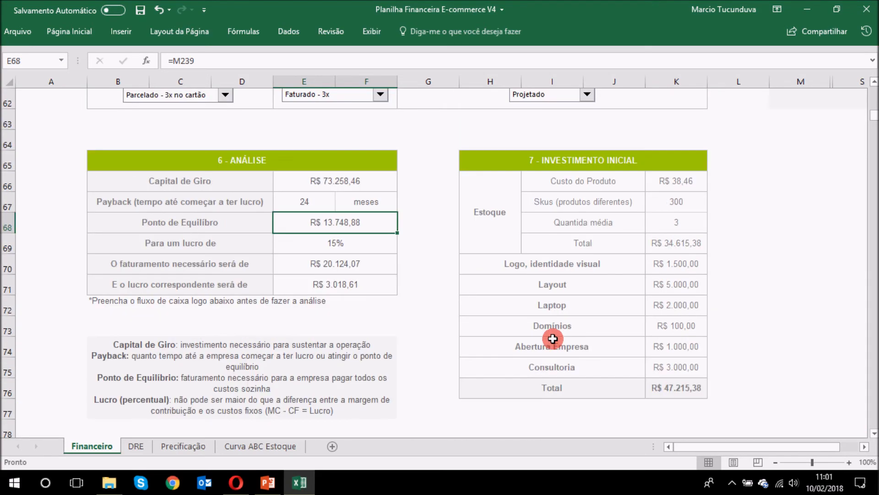
scroll(541, 267, down, 10)
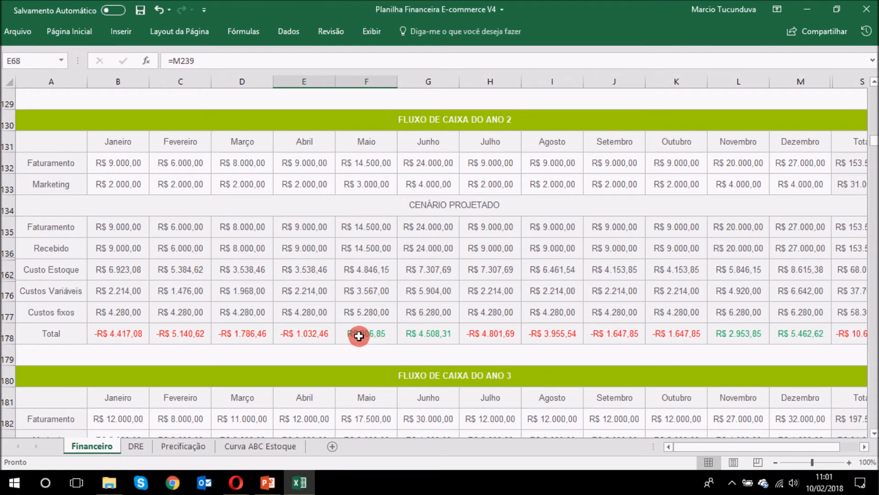
scroll(671, 293, down, 4)
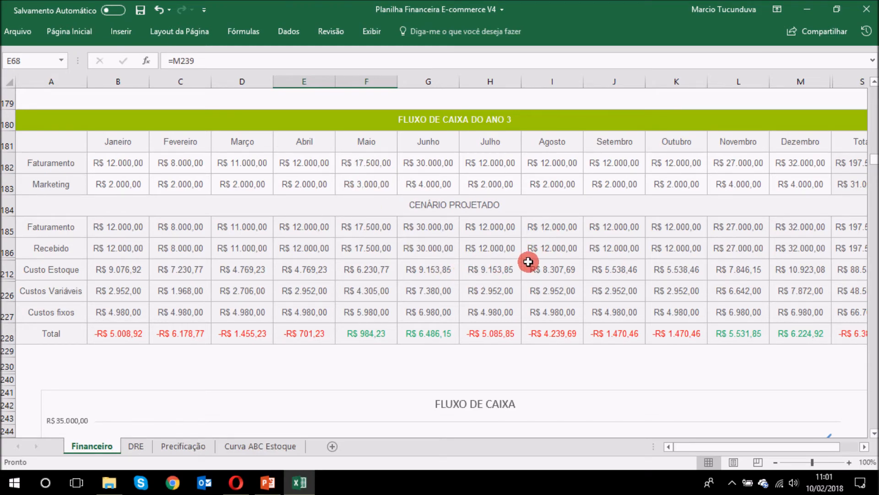
scroll(529, 261, up, 5)
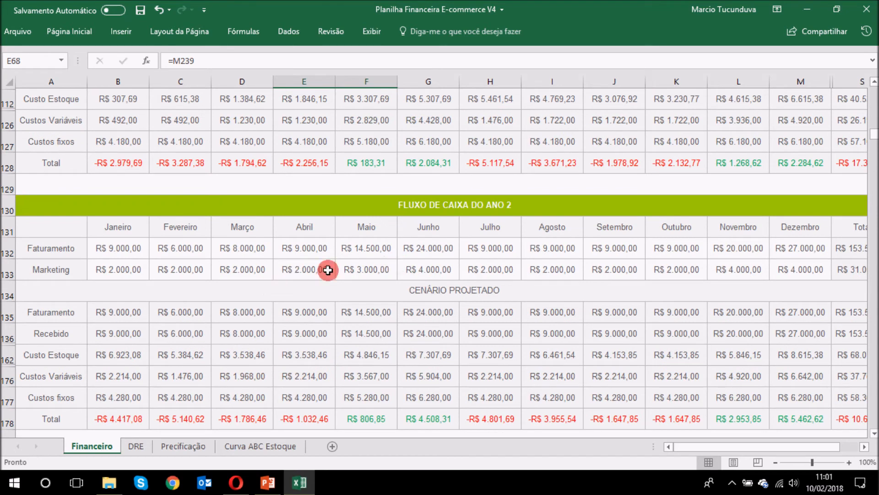
click(179, 271)
click(352, 269)
click(432, 268)
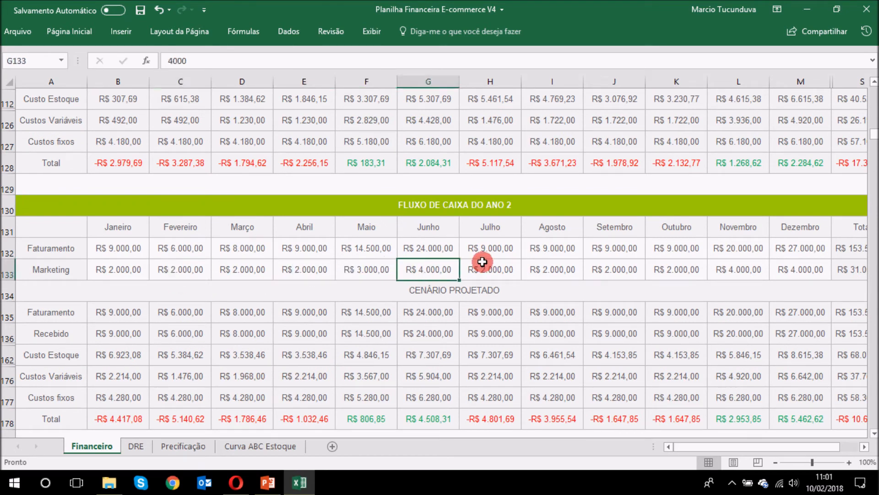
click(737, 269)
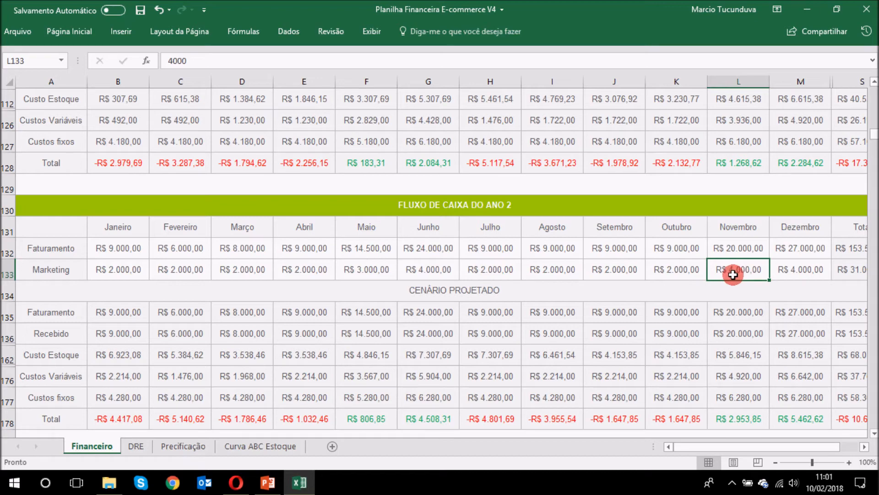
scroll(564, 293, up, 10)
Step: Split revenue receipts 30% à vista and 70% parcelado
scroll(504, 311, up, 4)
scroll(389, 327, down, 2)
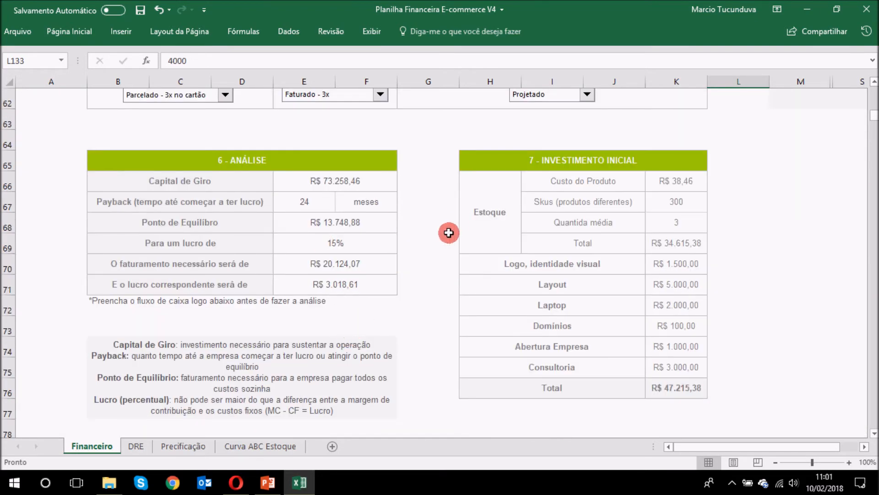
scroll(414, 249, up, 3)
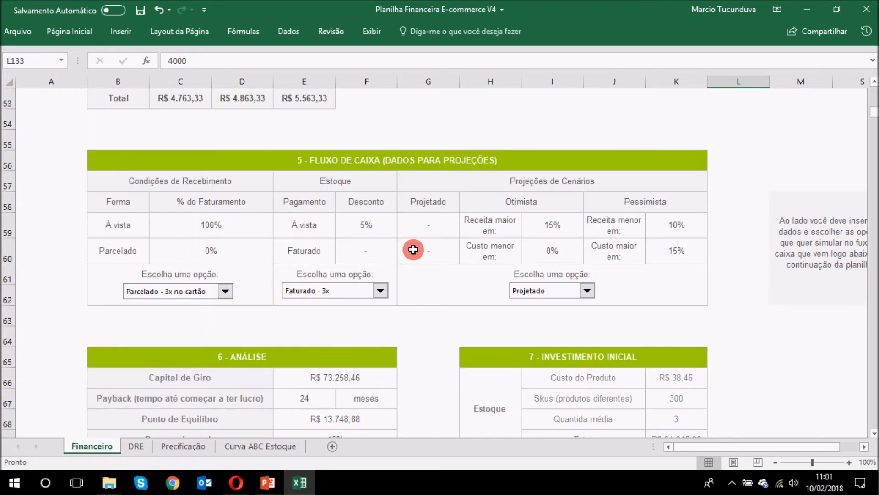
scroll(414, 250, up, 1)
click(257, 285)
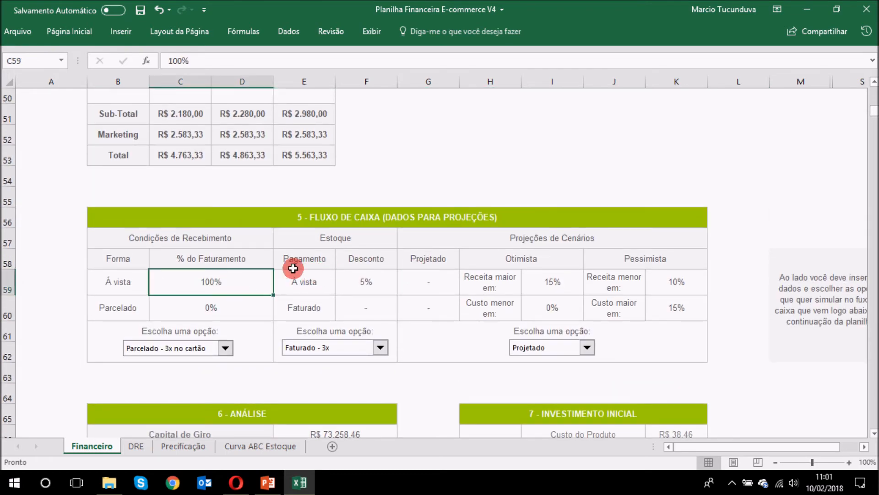
text(30)
key(Return)
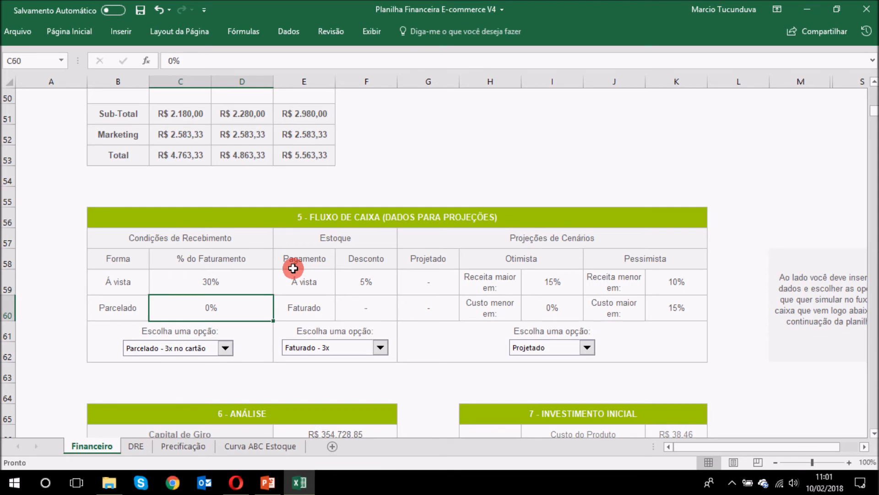
text(70)
key(Return)
Step: Change the rate in C17 from 10% to 4%
scroll(293, 268, up, 13)
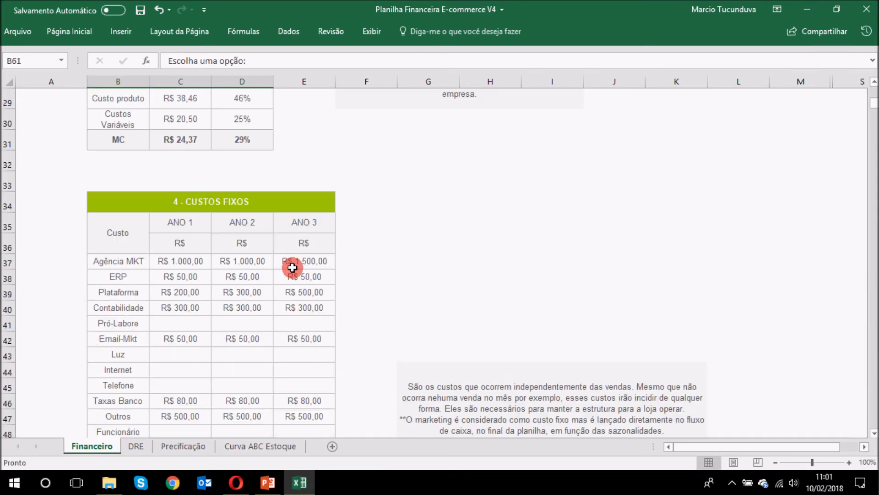
click(185, 223)
text(4)
key(Return)
scroll(394, 240, down, 11)
scroll(390, 237, down, 7)
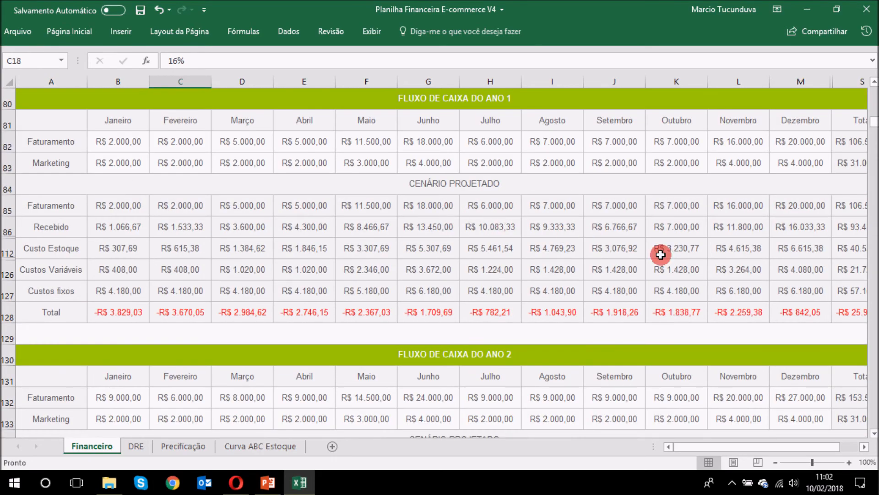
scroll(641, 250, down, 4)
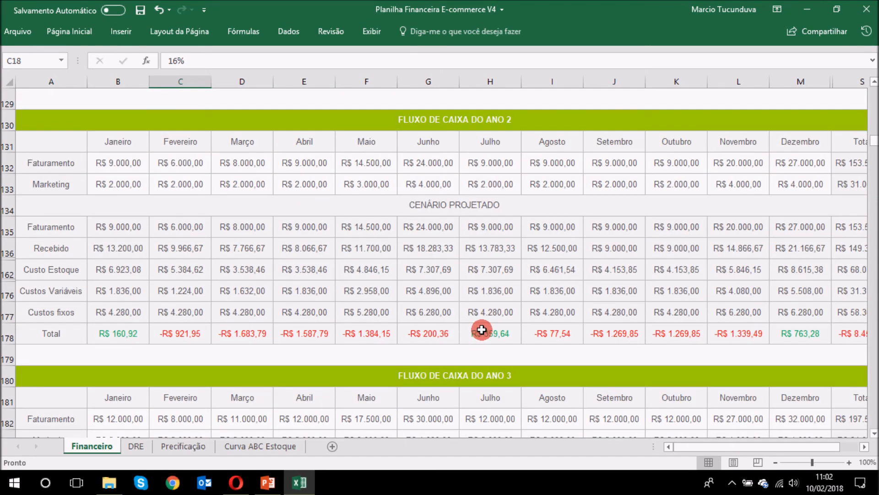
click(503, 327)
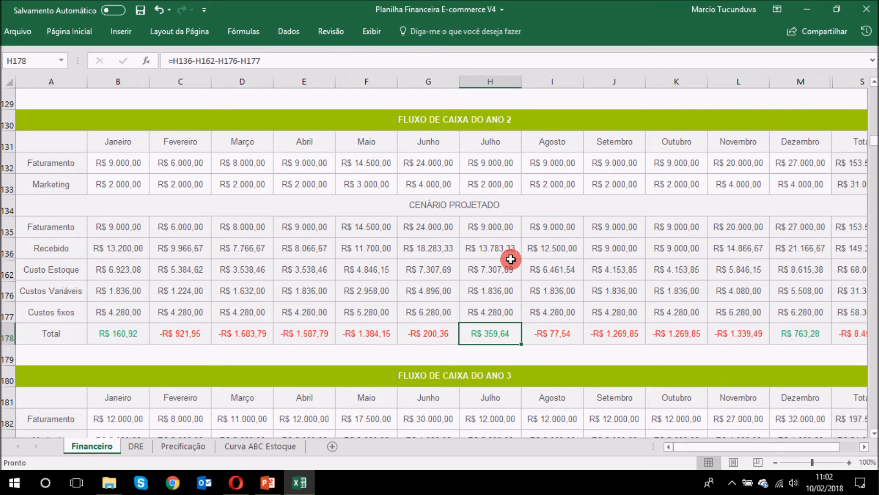
click(576, 334)
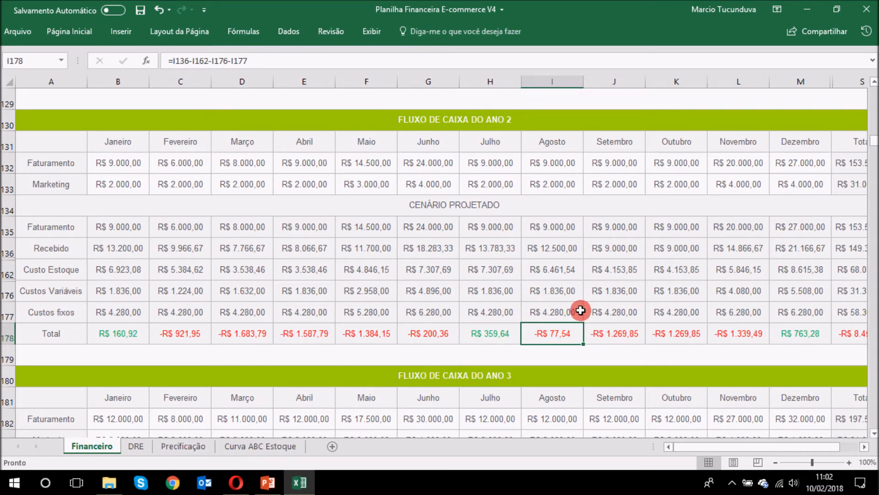
click(249, 186)
key(Right)
key(Right)
key(Right)
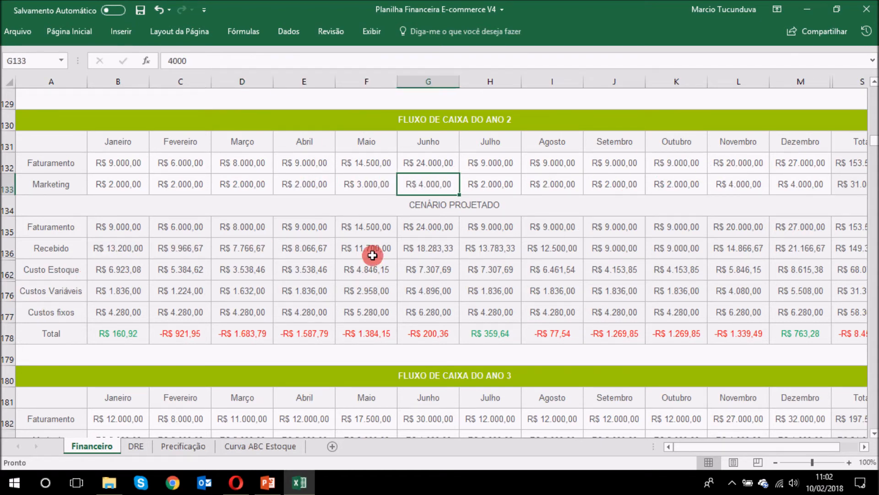
click(655, 239)
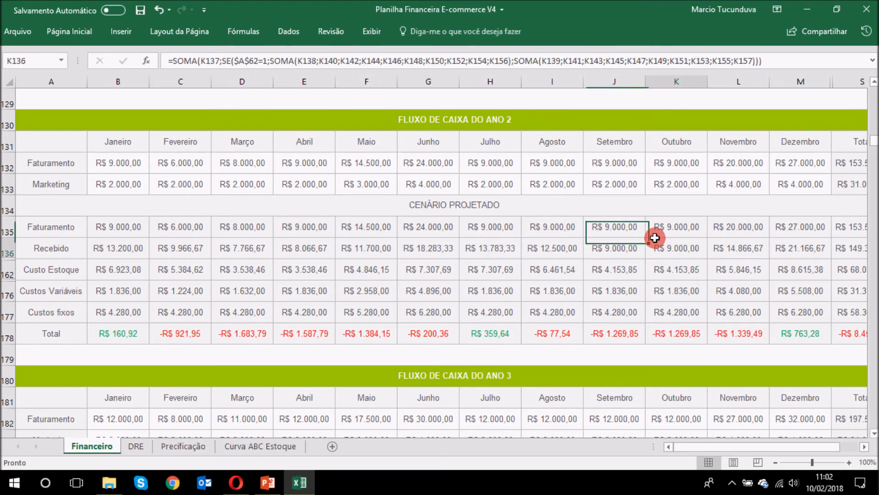
click(483, 332)
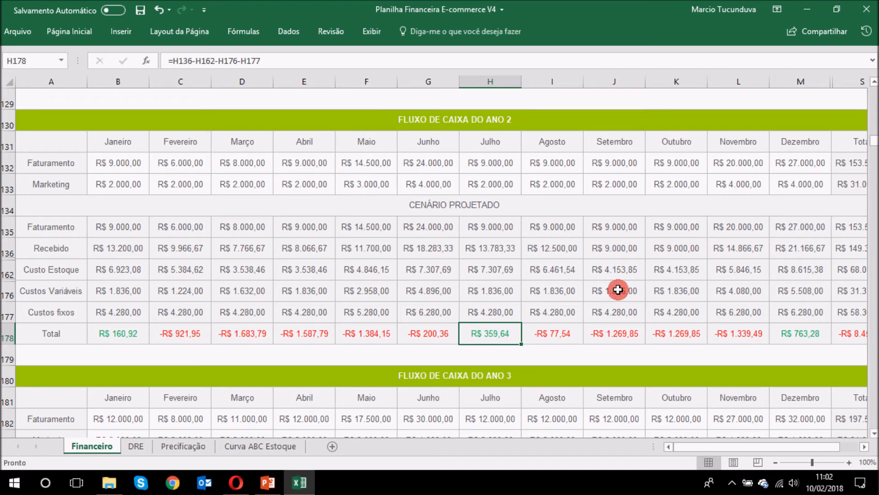
scroll(703, 252, down, 3)
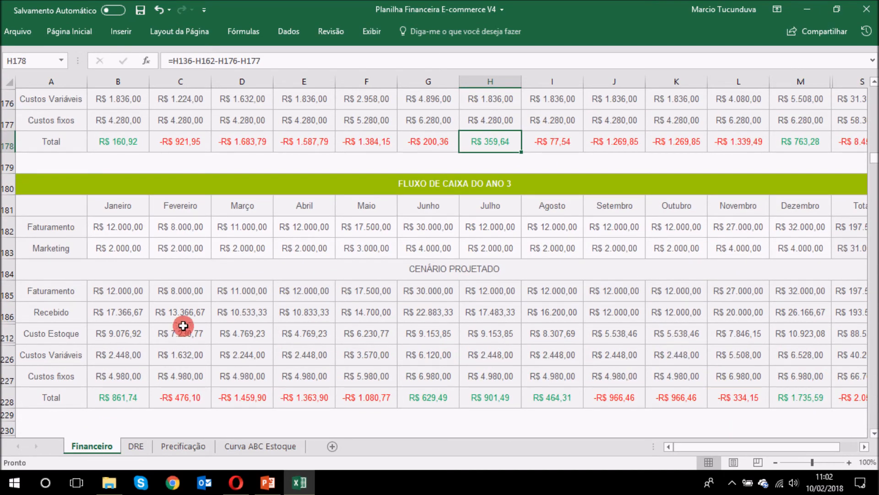
scroll(535, 308, up, 6)
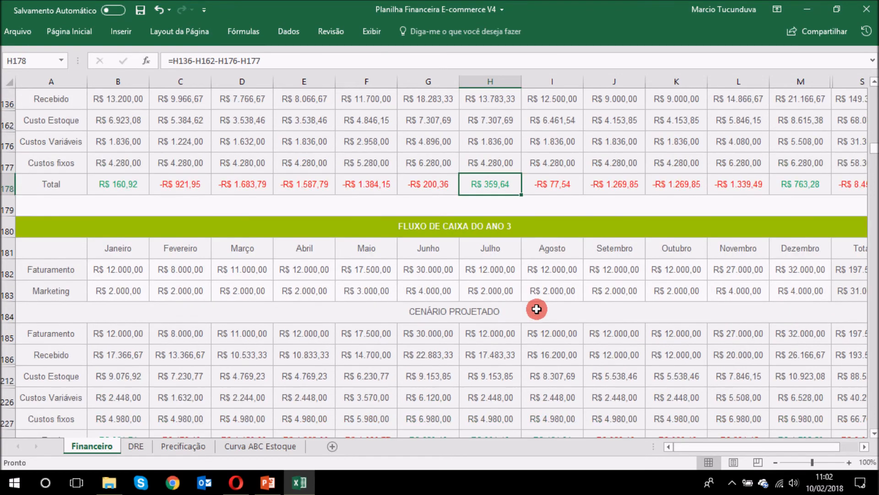
scroll(518, 314, up, 8)
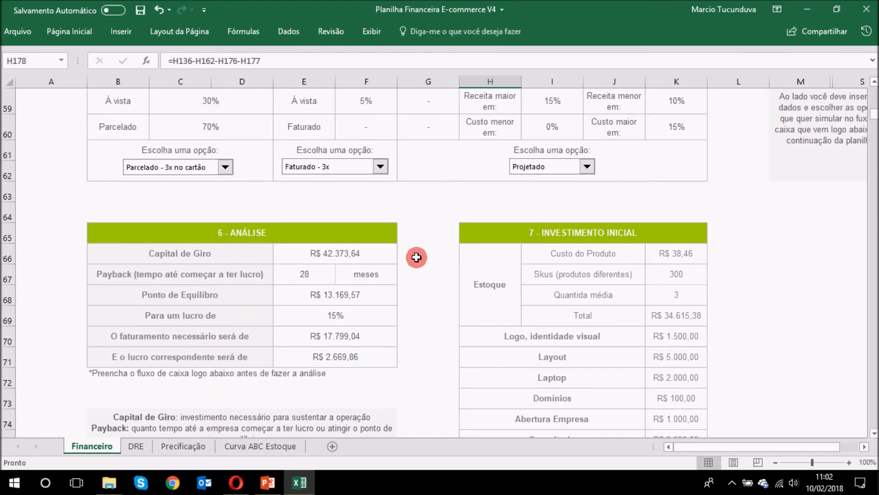
Step: Switch receipts to Parcelado - 6x no cartão and check Capital de Giro, payback and break-even
scroll(426, 234, down, 1)
scroll(427, 235, down, 20)
scroll(459, 286, up, 20)
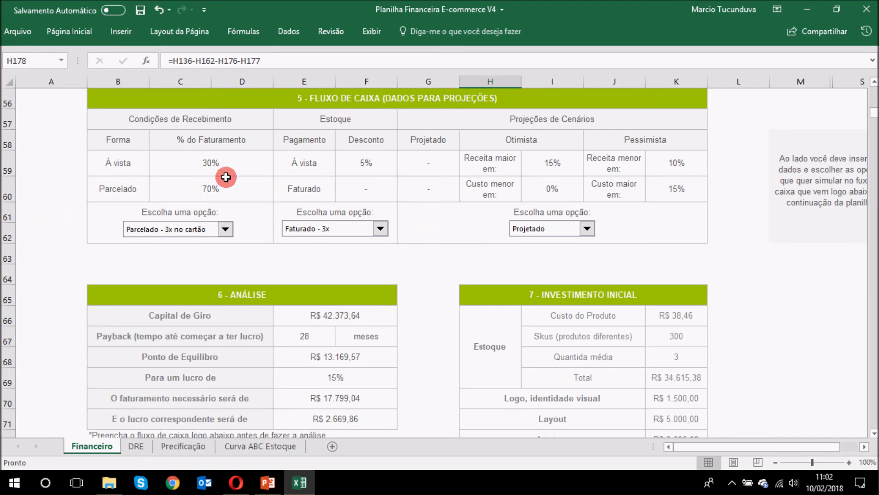
scroll(559, 232, up, 2)
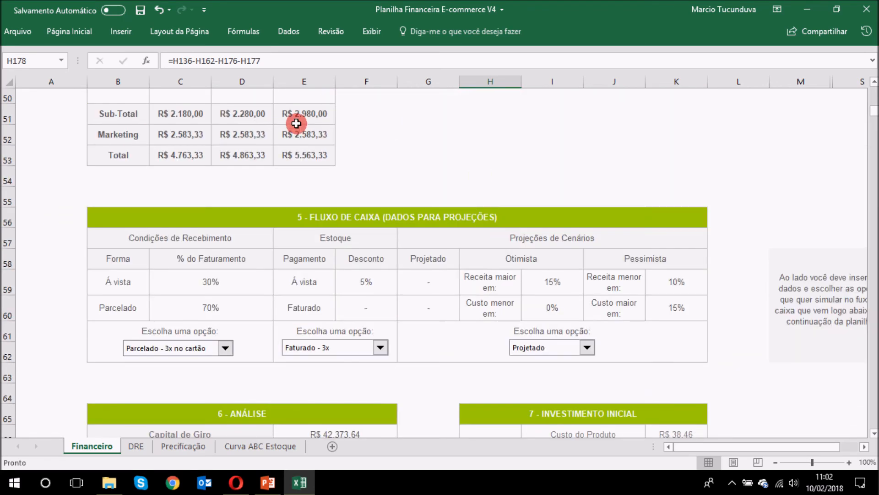
scroll(465, 206, down, 3)
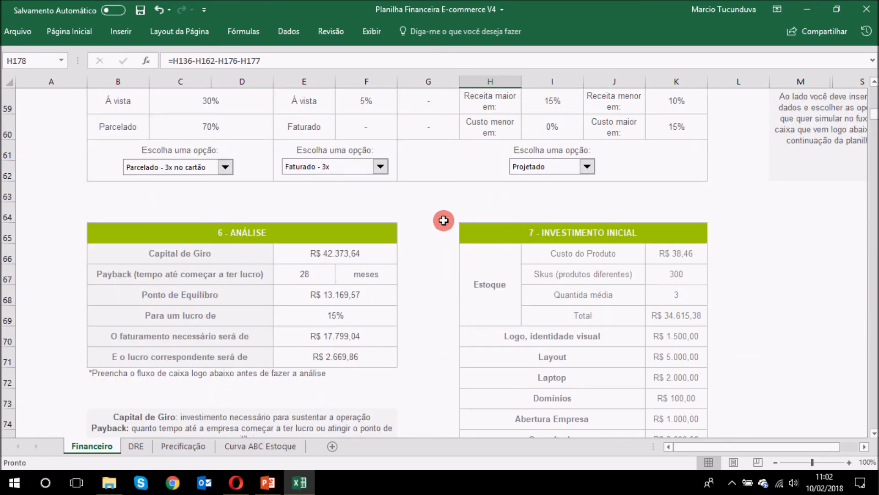
click(441, 218)
click(195, 172)
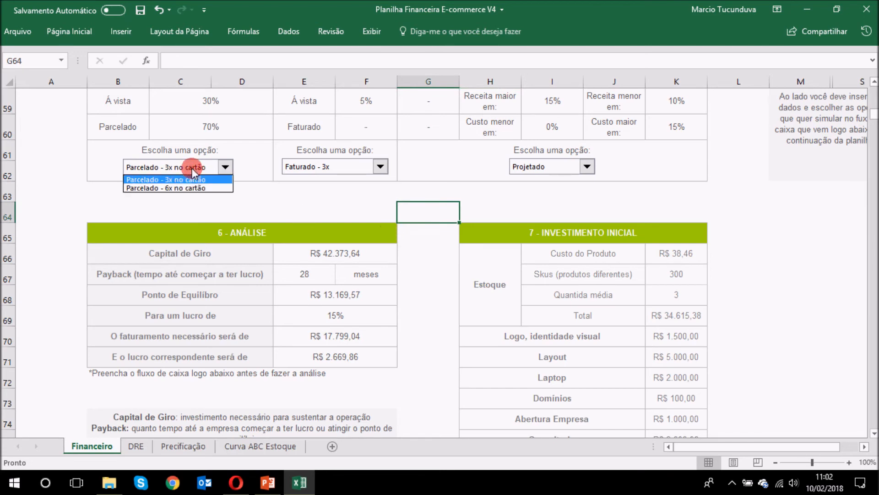
click(190, 188)
click(348, 250)
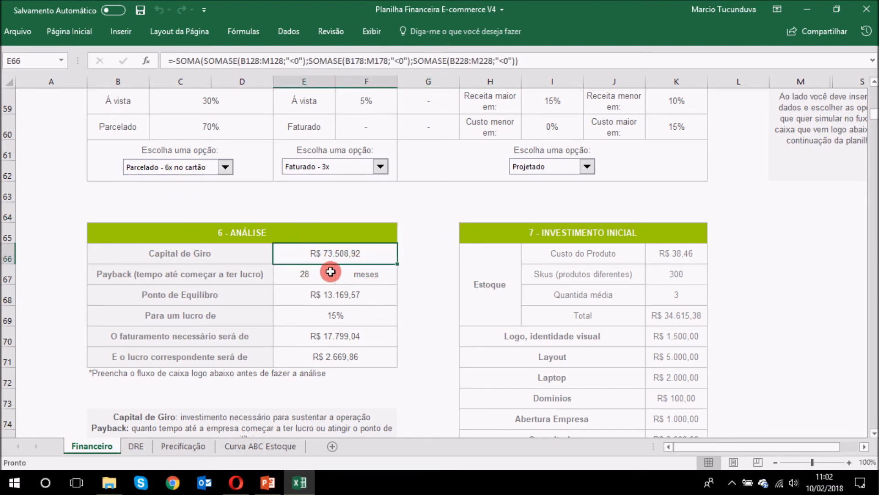
click(304, 274)
click(318, 297)
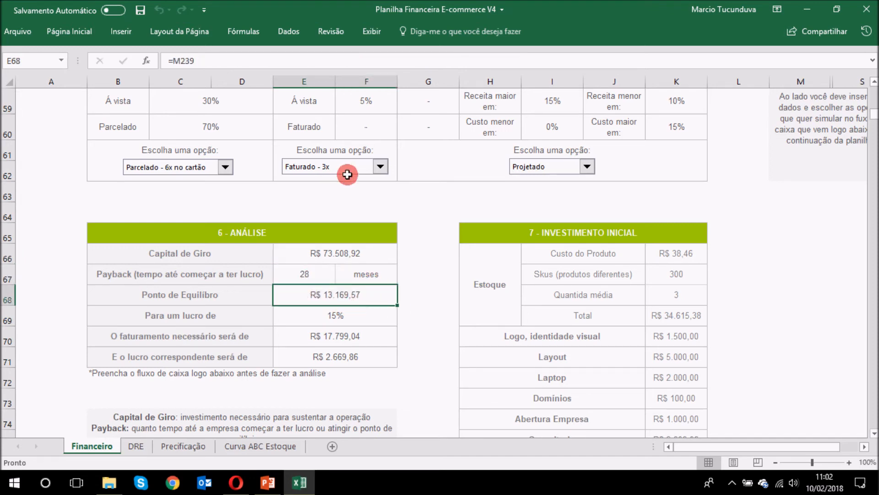
Step: Switch the projection to Otimista and check the recalculated Capital de Giro, payback and break-even
click(553, 168)
click(553, 167)
click(551, 167)
click(516, 187)
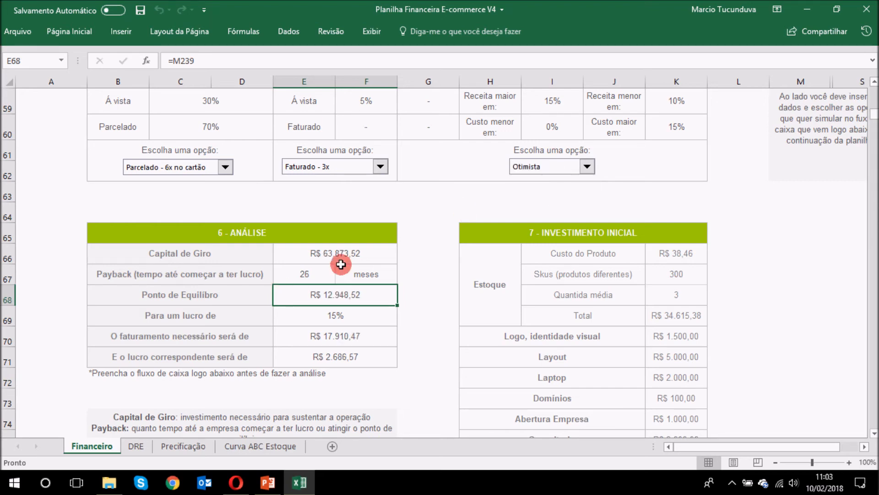
click(344, 251)
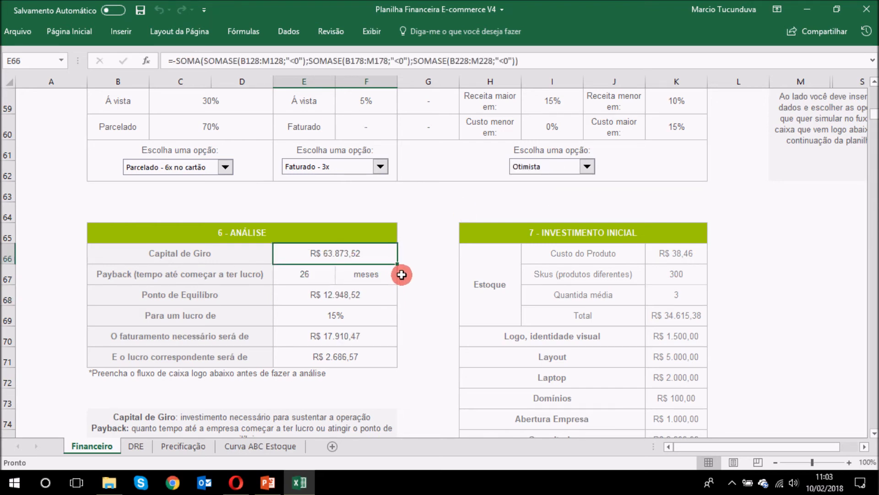
click(306, 275)
click(332, 295)
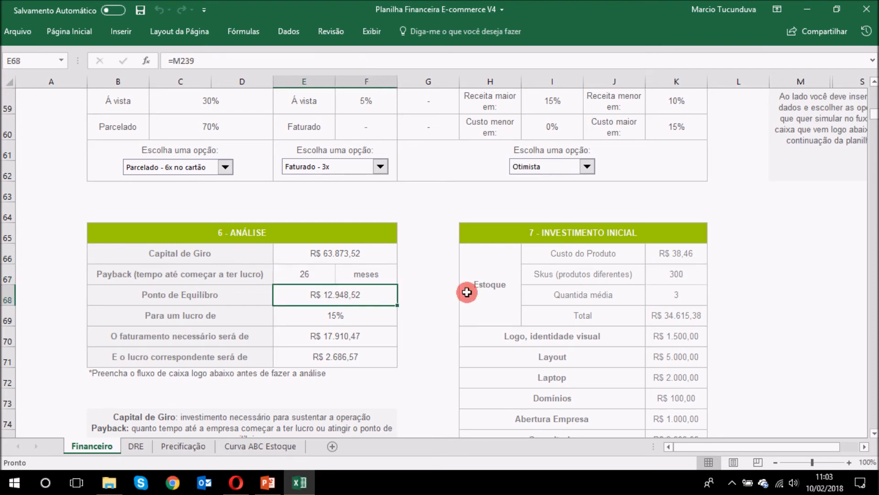
Step: Switch to Pessimista, giving Capital de Giro of R$ 116.366,42
click(550, 166)
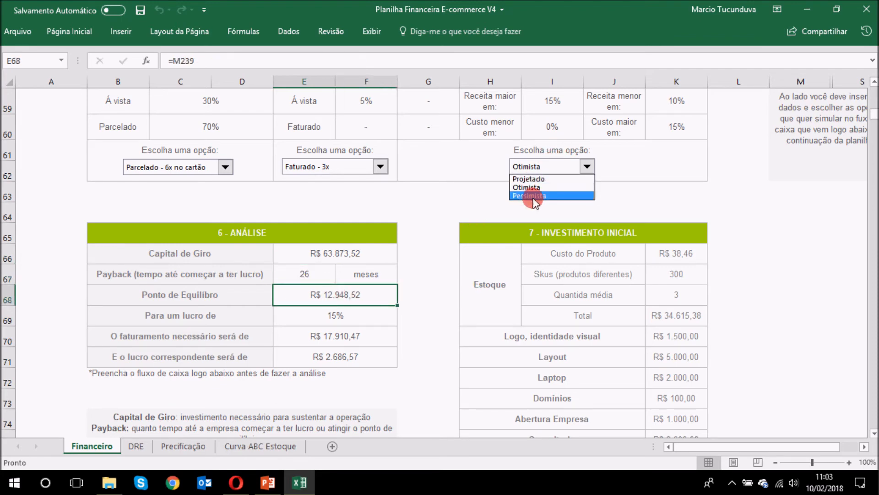
click(536, 196)
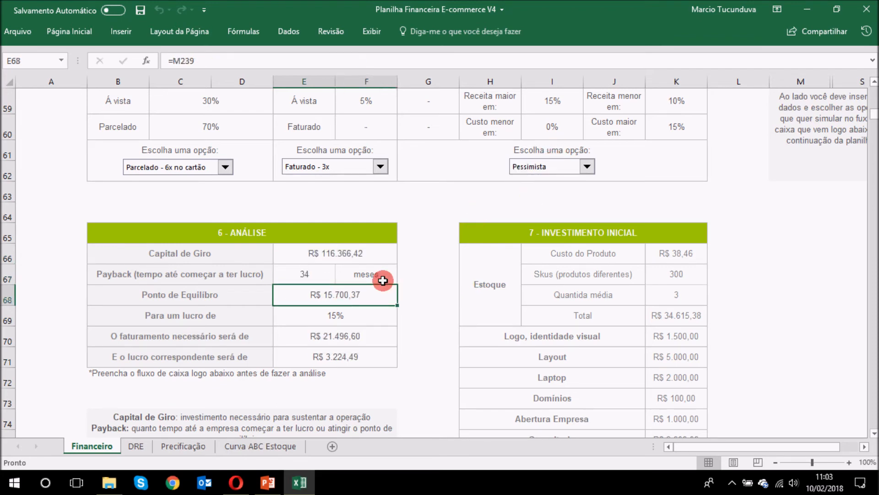
click(334, 252)
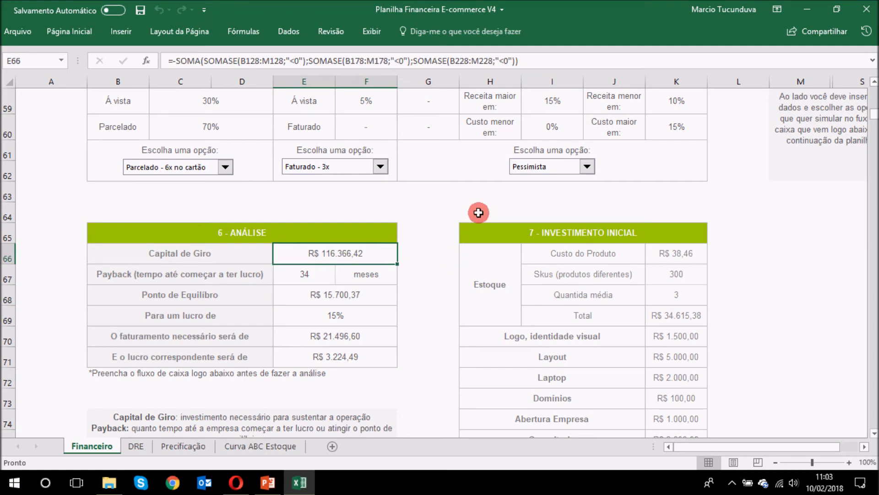
scroll(625, 214, up, 1)
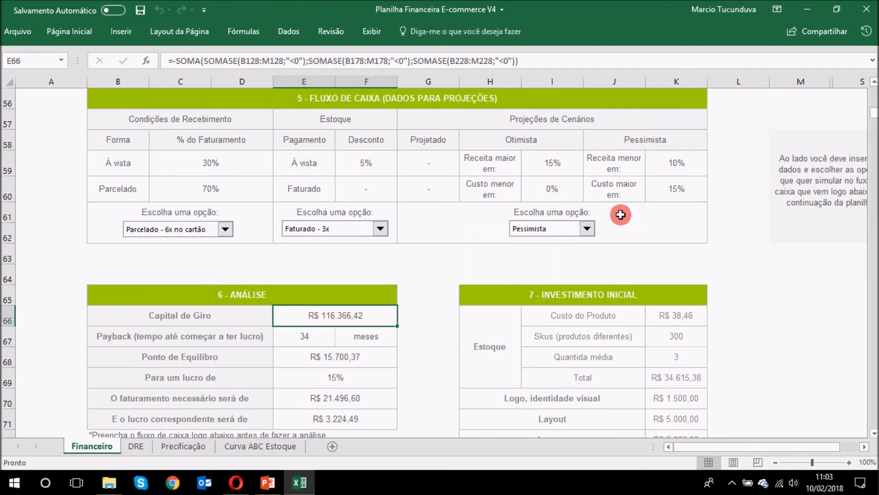
Step: Switch the scenario to Otimista, then back to Projetado
click(560, 232)
click(538, 246)
click(549, 230)
click(545, 240)
scroll(412, 265, down, 1)
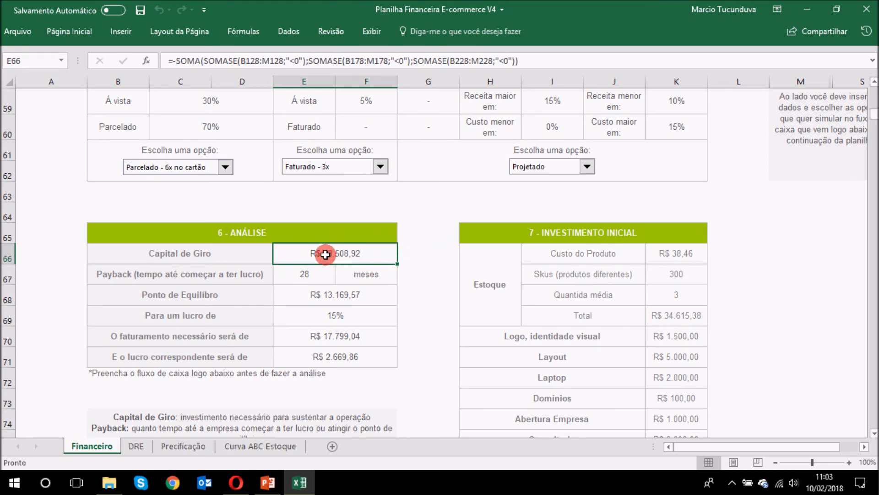
click(425, 270)
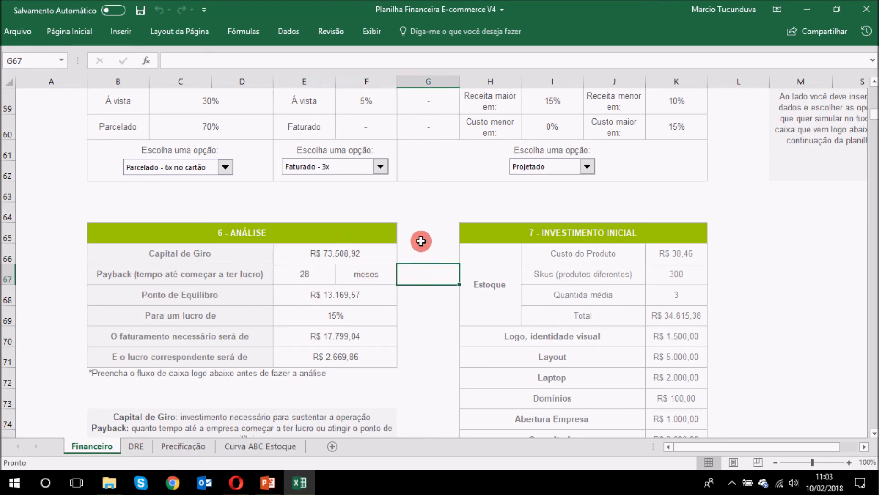
Step: Set receipts to 3x, then 6x card instalments, and check the Capital de Giro value
click(189, 168)
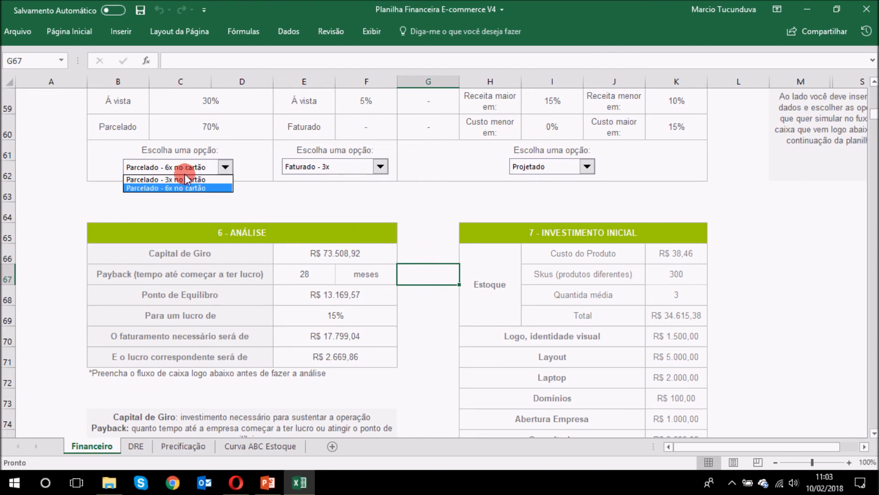
click(183, 179)
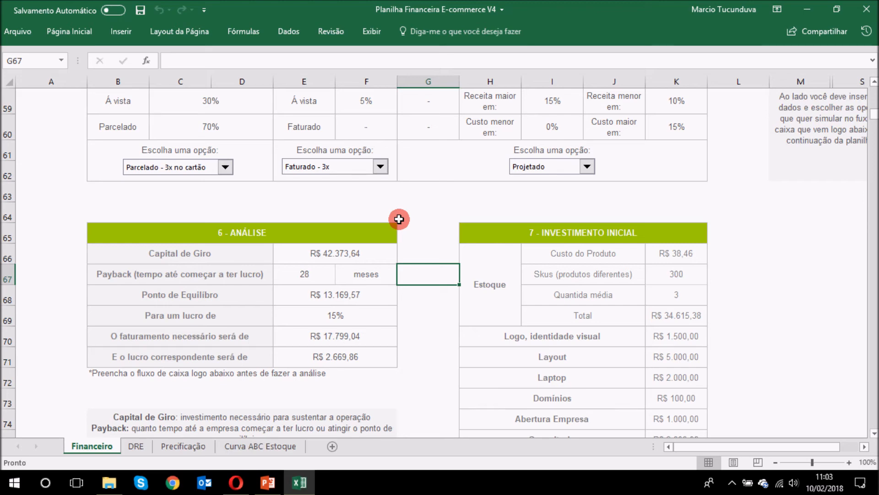
click(193, 166)
click(184, 185)
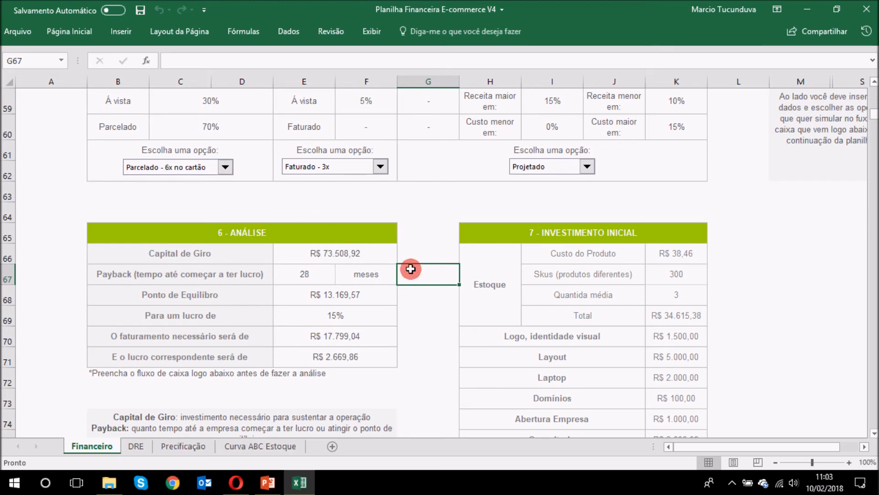
click(386, 248)
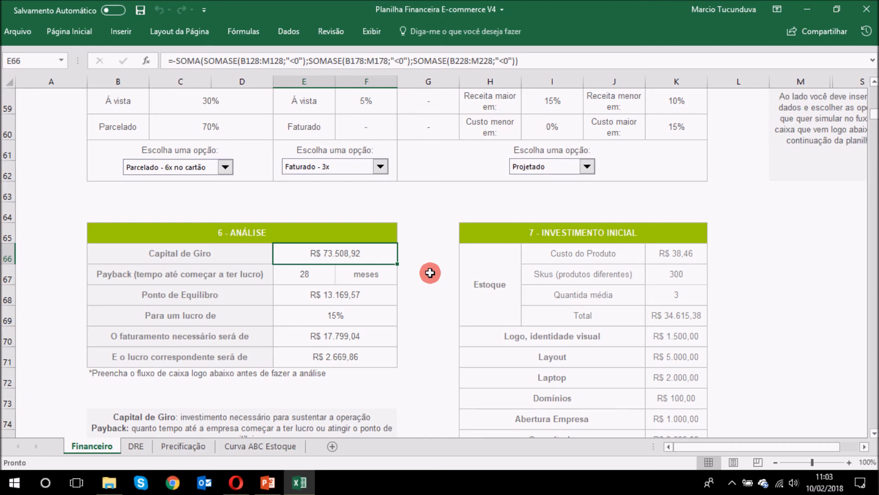
Step: Return receipts to Parcelado - 3x no cartão, restoring Capital de Giro to R$ 42.373,64
click(346, 199)
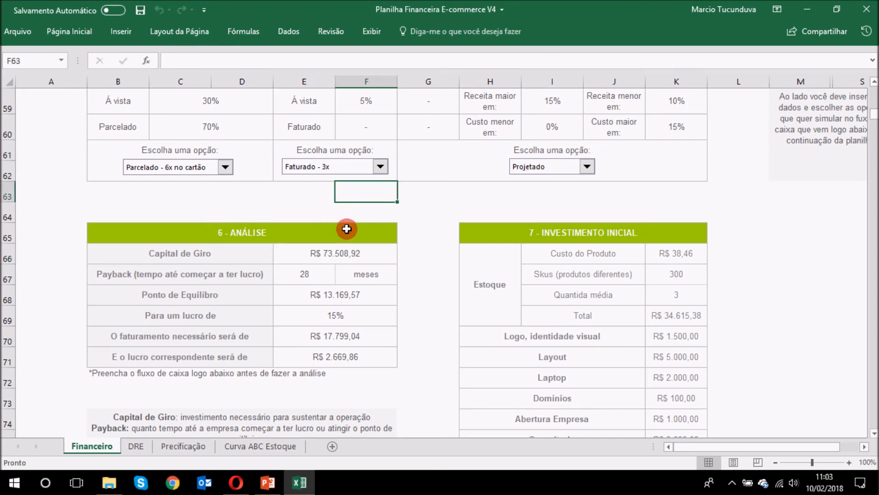
click(191, 172)
click(182, 180)
click(377, 245)
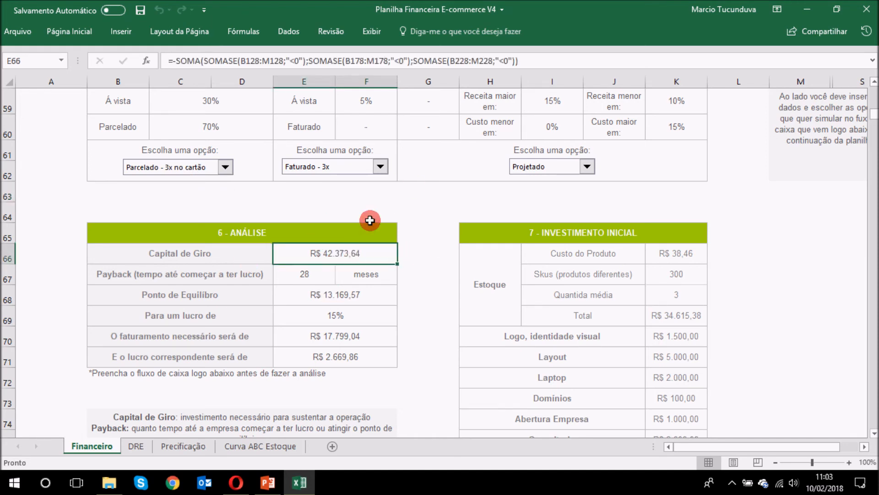
click(427, 241)
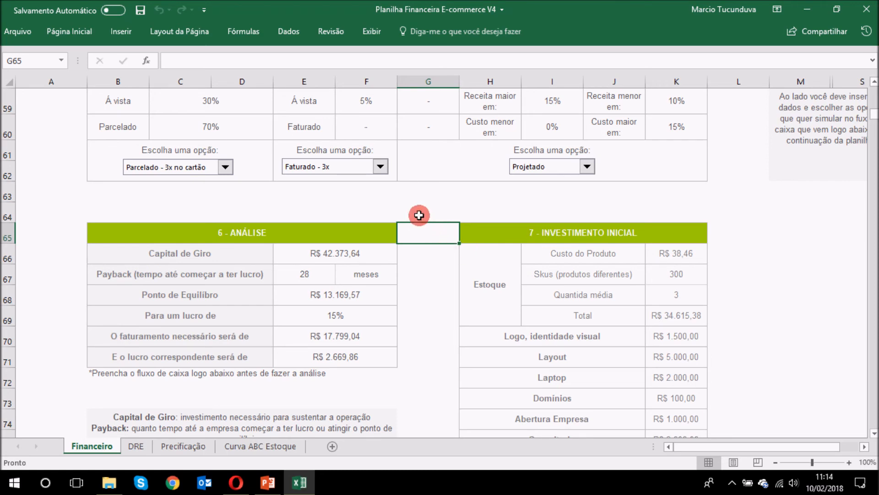
Step: Select the year-1 Faturamento values from Janeiro to Outubro and check the Abril amount
scroll(430, 206, down, 3)
scroll(430, 206, down, 3)
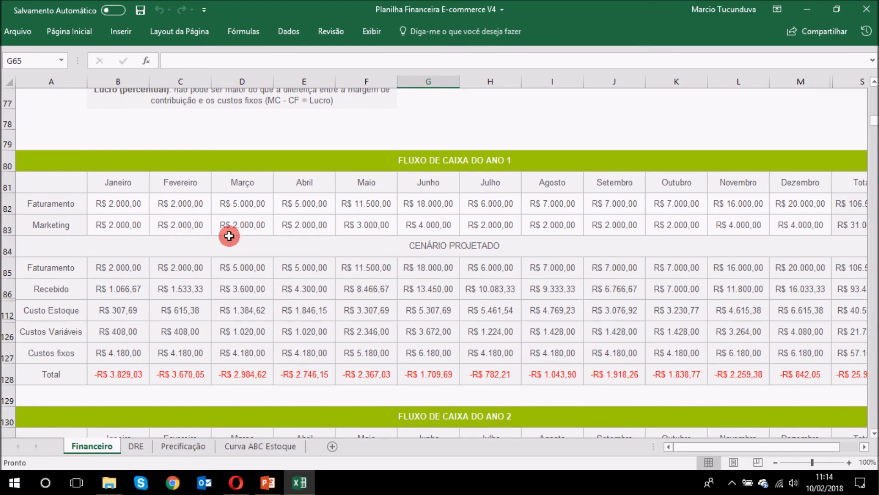
drag(130, 202, 771, 219)
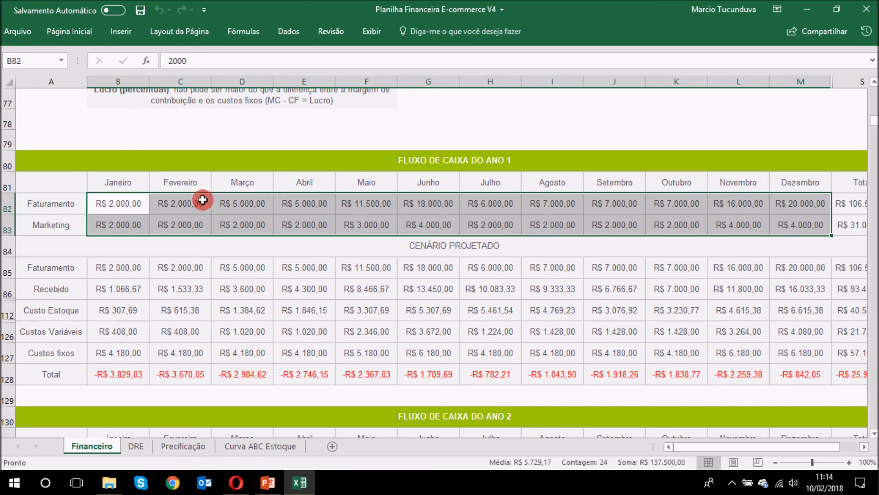
drag(151, 207, 683, 199)
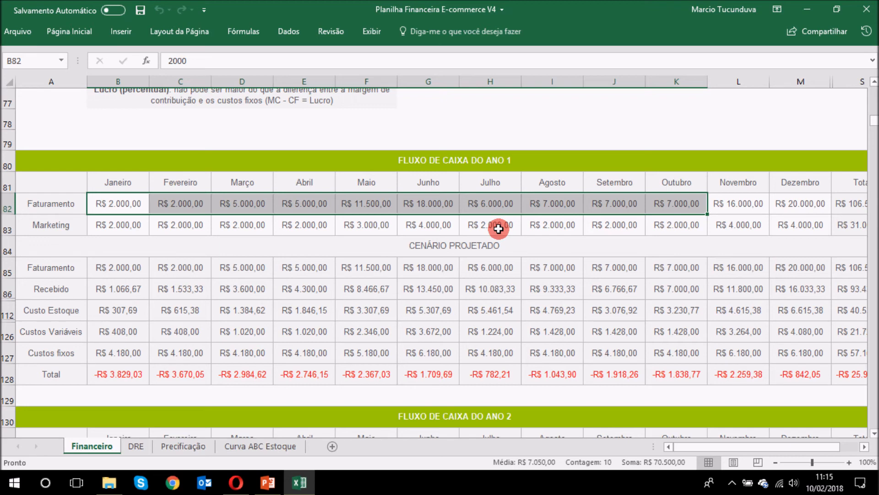
click(285, 222)
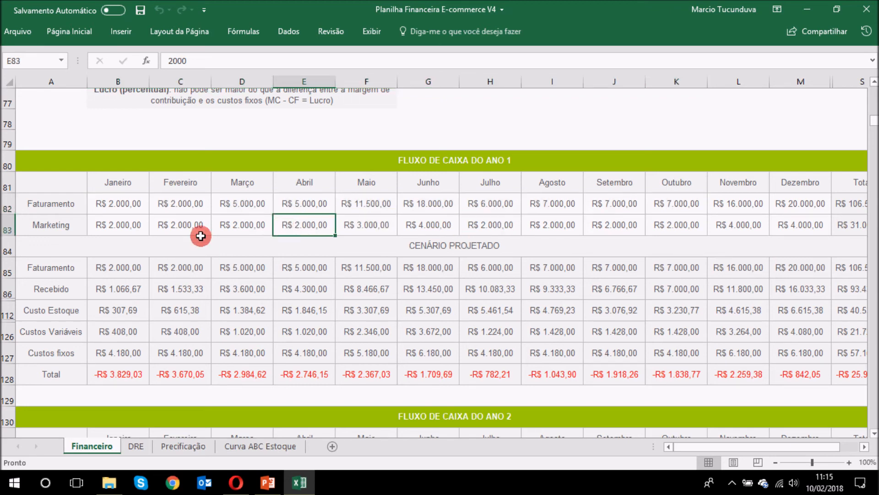
click(274, 203)
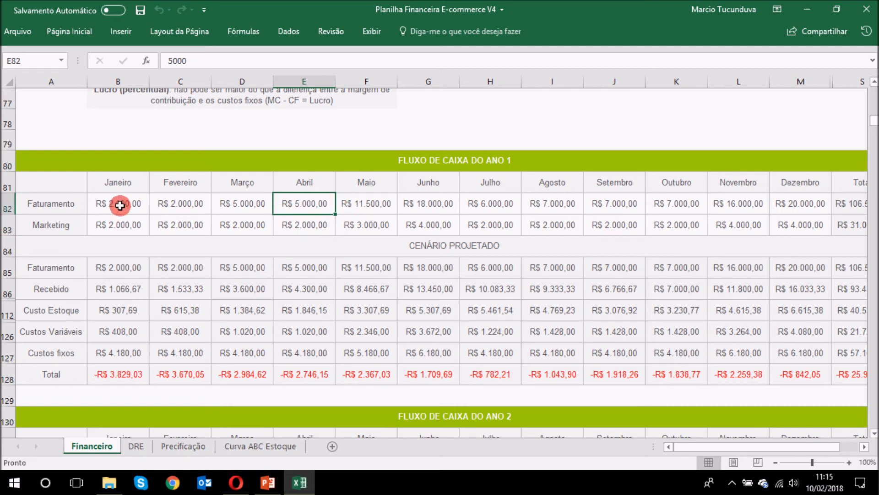
Step: Select the year-1 Faturamento and Marketing rows across all months
drag(120, 206, 791, 222)
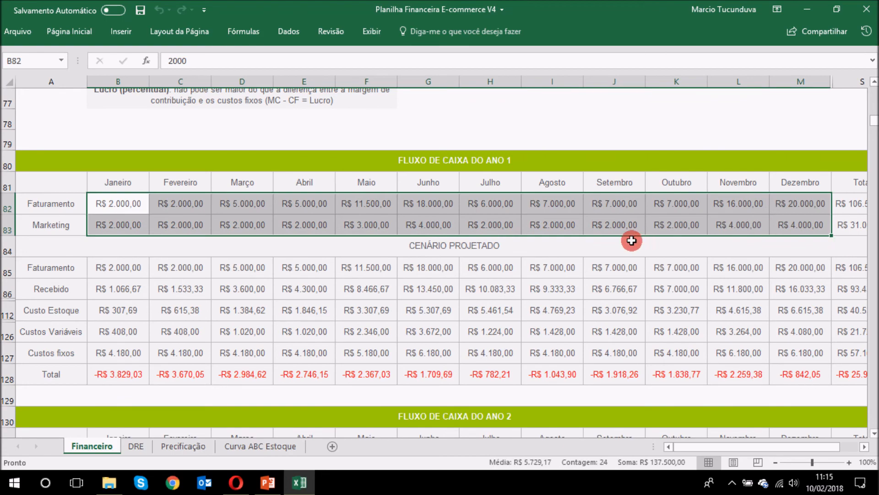
scroll(633, 232, down, 3)
scroll(632, 269, down, 3)
scroll(616, 271, up, 6)
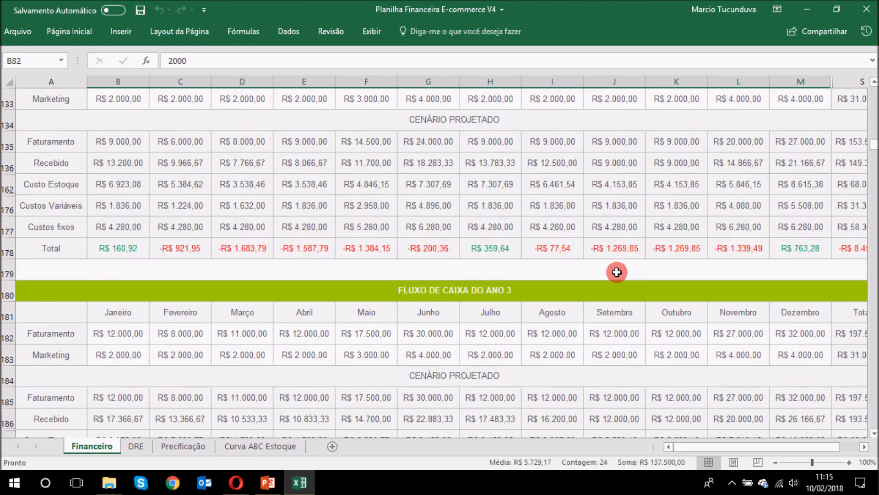
scroll(596, 263, up, 3)
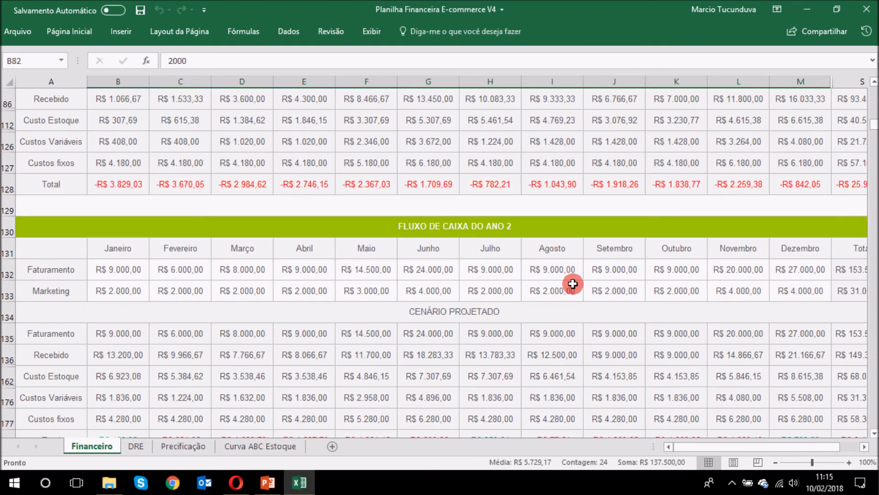
scroll(571, 282, down, 1)
Step: Check the Junho Faturamento value and the Abril and Maio Marketing amounts
click(415, 209)
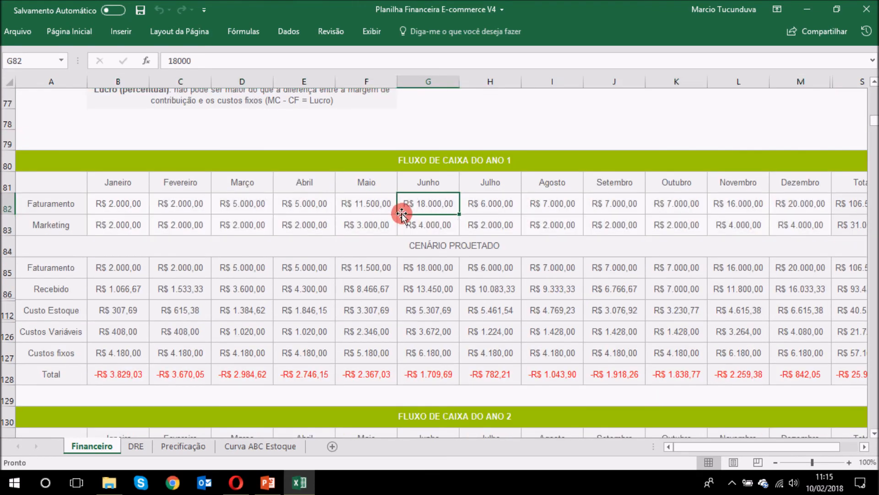
click(338, 229)
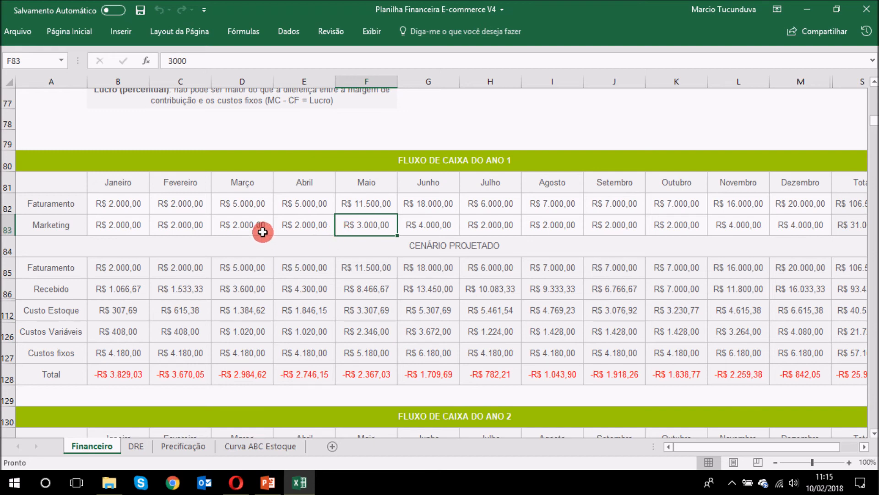
click(317, 228)
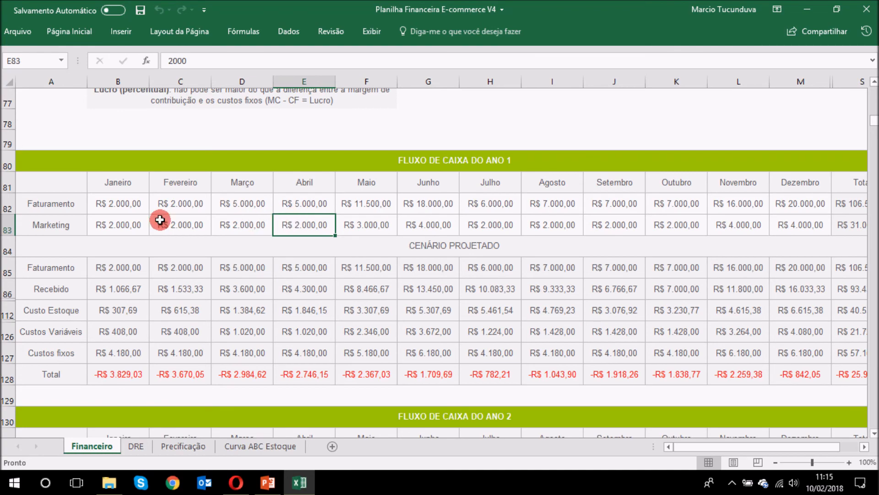
scroll(511, 268, up, 5)
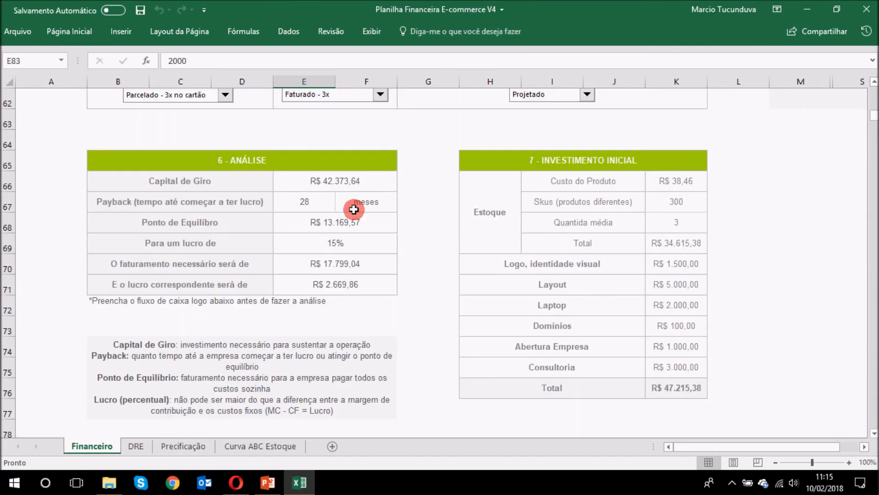
scroll(364, 203, down, 5)
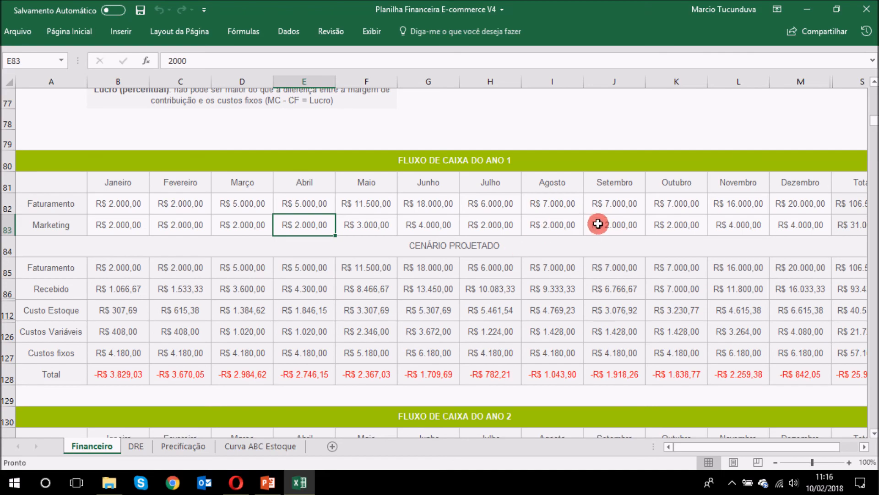
scroll(597, 221, up, 6)
scroll(865, 210, down, 2)
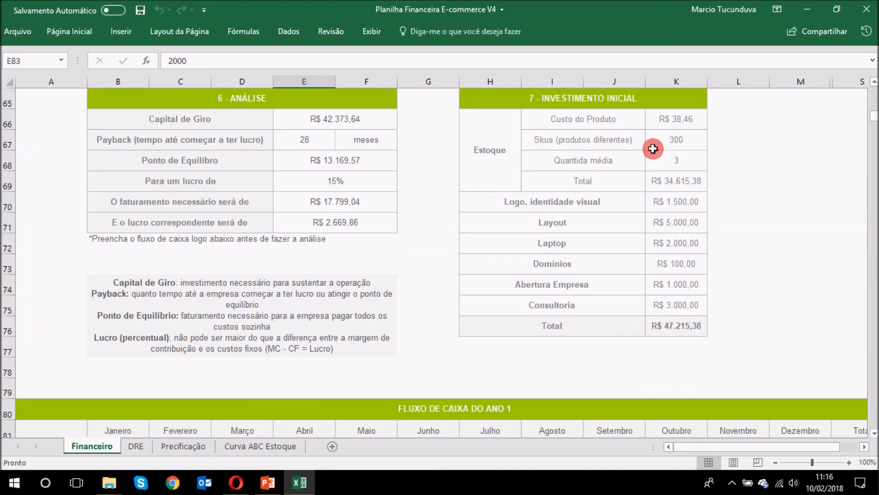
click(600, 99)
scroll(750, 183, up, 1)
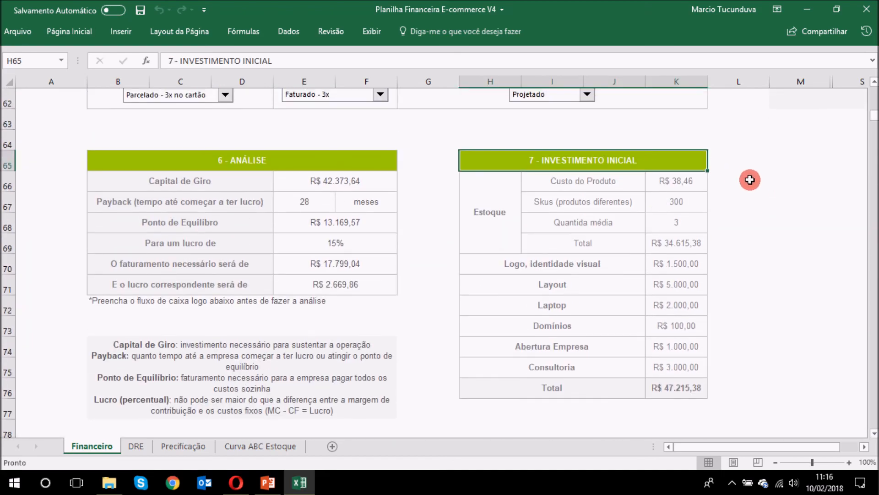
drag(504, 206, 672, 181)
click(685, 183)
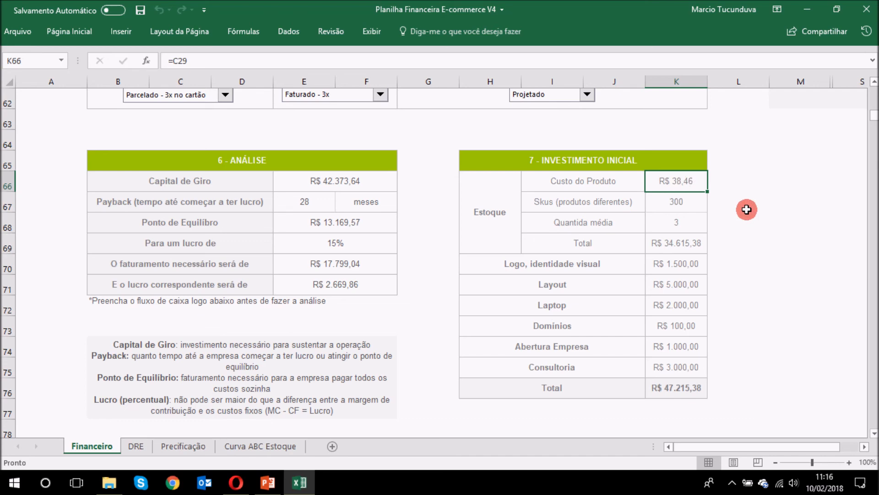
click(691, 202)
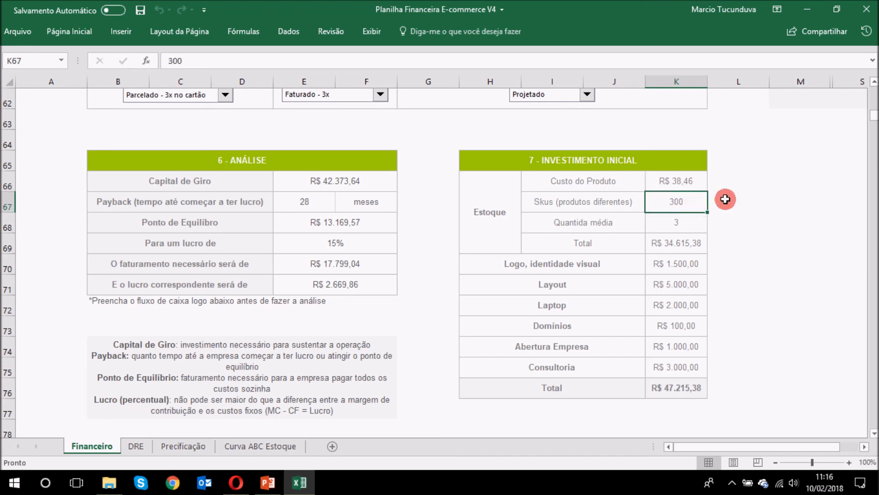
click(693, 221)
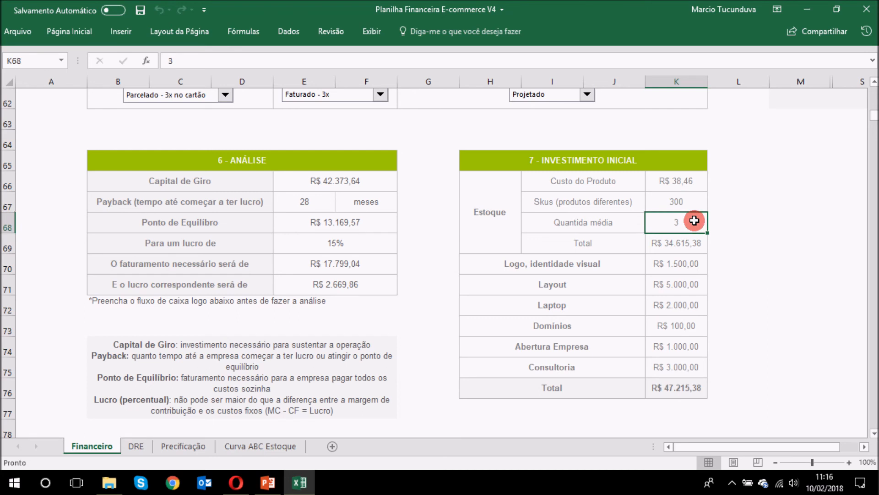
click(692, 245)
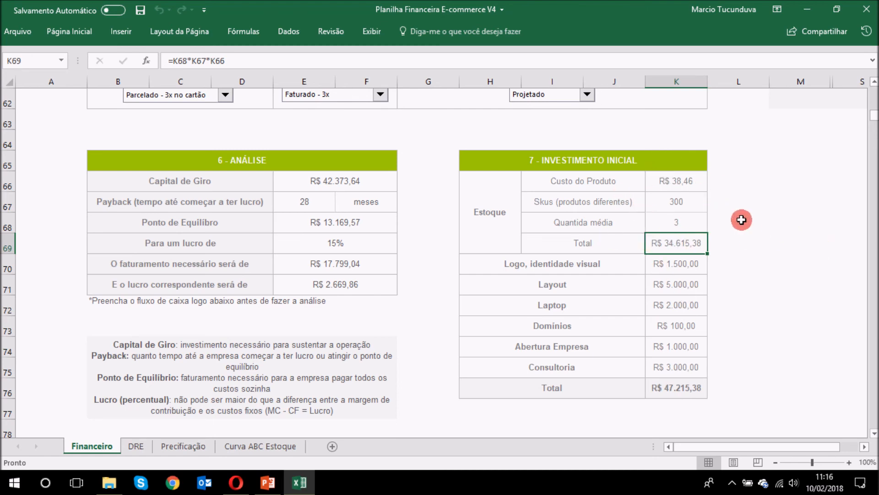
scroll(783, 200, down, 1)
scroll(783, 200, down, 4)
drag(147, 282, 422, 279)
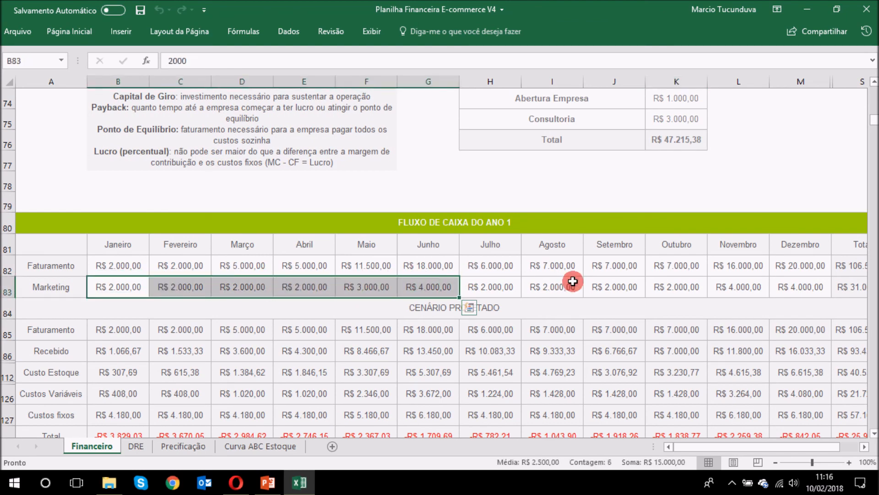
scroll(571, 278, up, 2)
scroll(637, 148, down, 2)
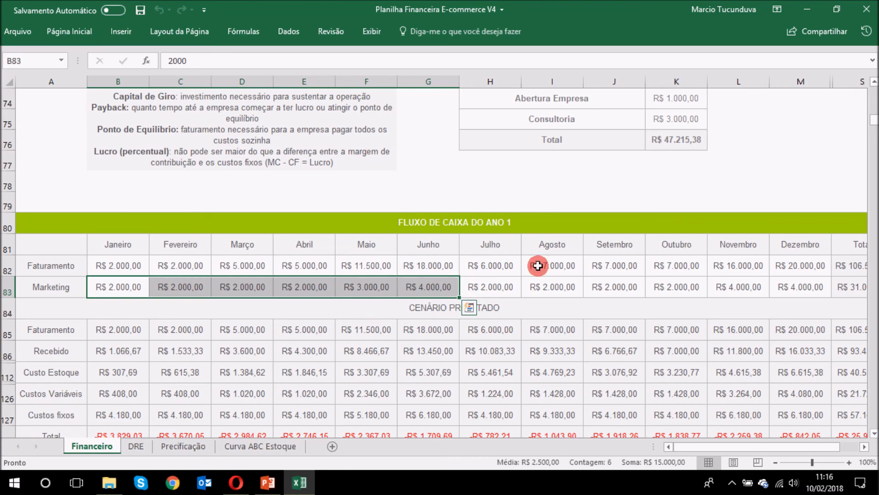
scroll(777, 202, up, 1)
scroll(778, 202, up, 2)
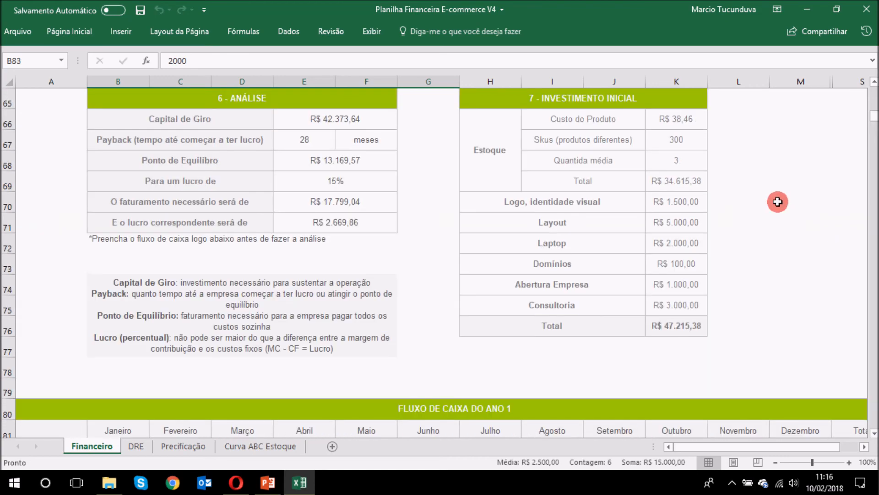
scroll(634, 161, down, 2)
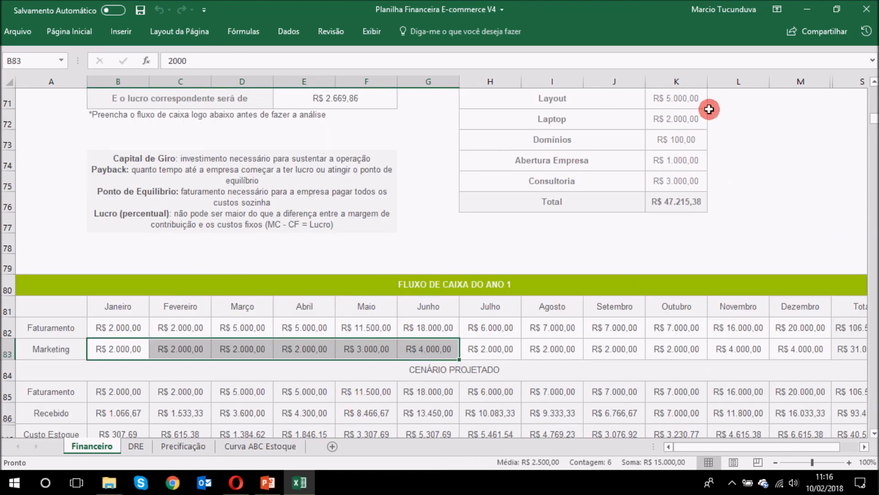
scroll(743, 194, up, 2)
scroll(743, 194, up, 1)
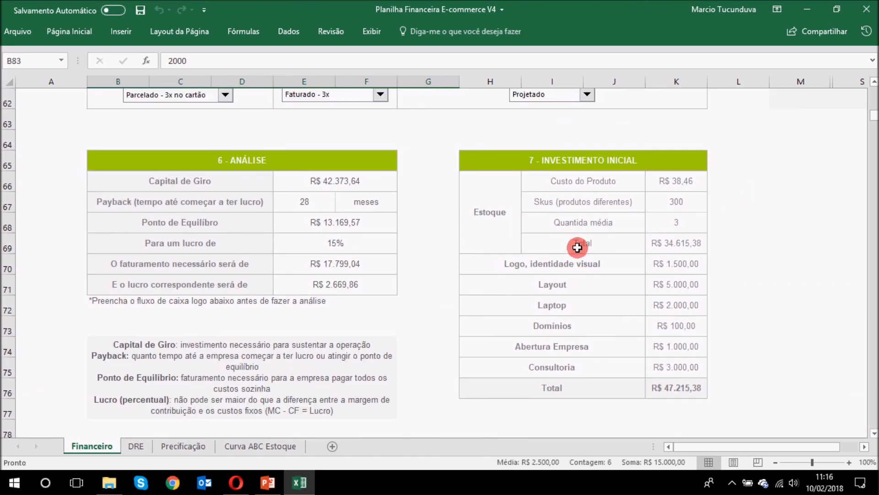
click(677, 209)
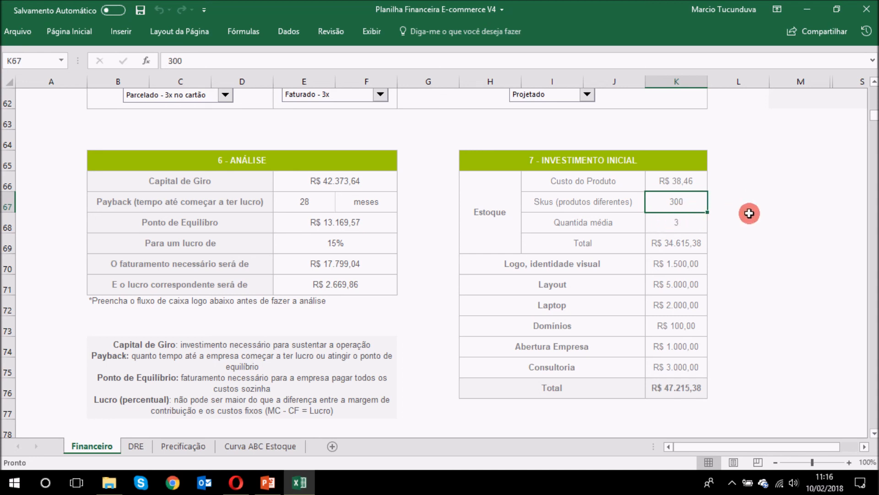
click(677, 260)
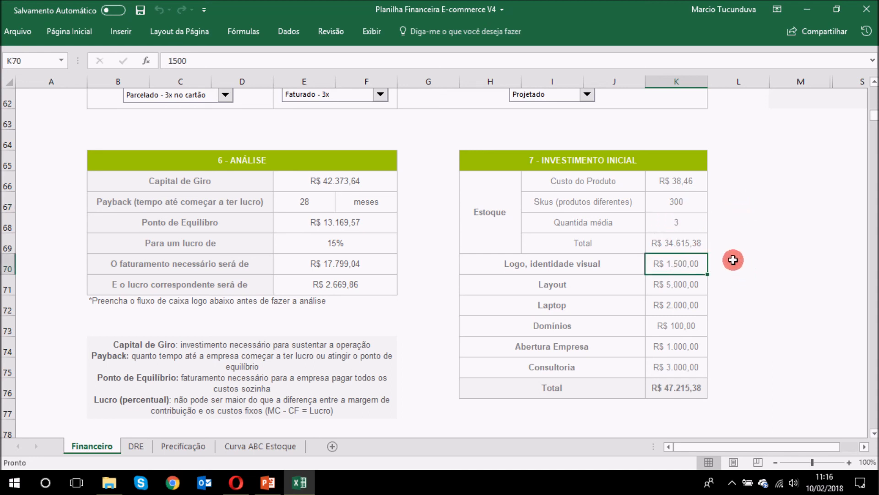
click(688, 284)
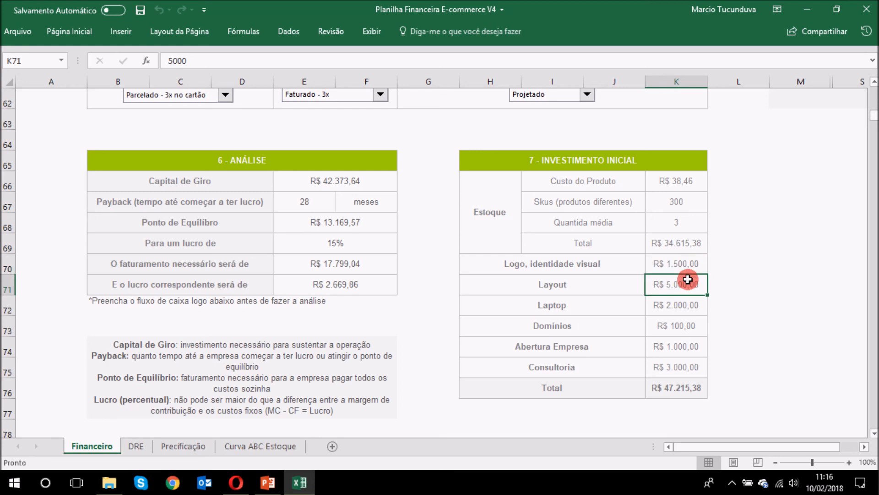
click(702, 301)
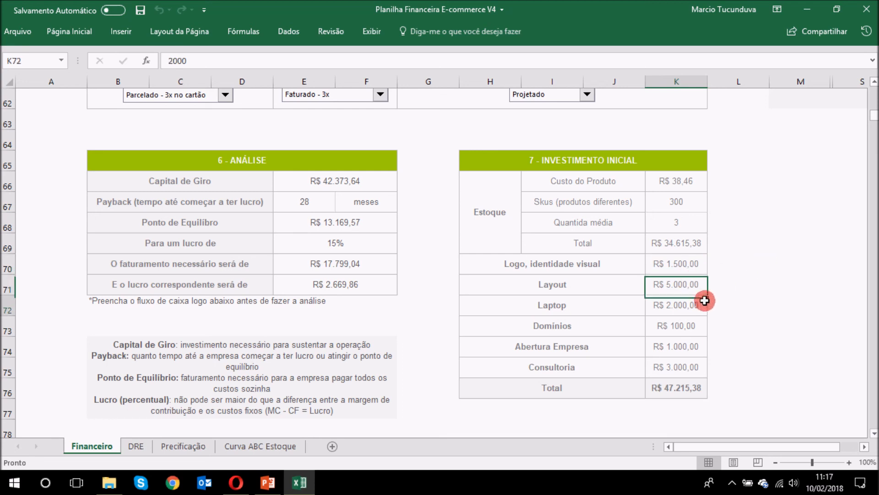
click(692, 333)
click(686, 346)
click(691, 366)
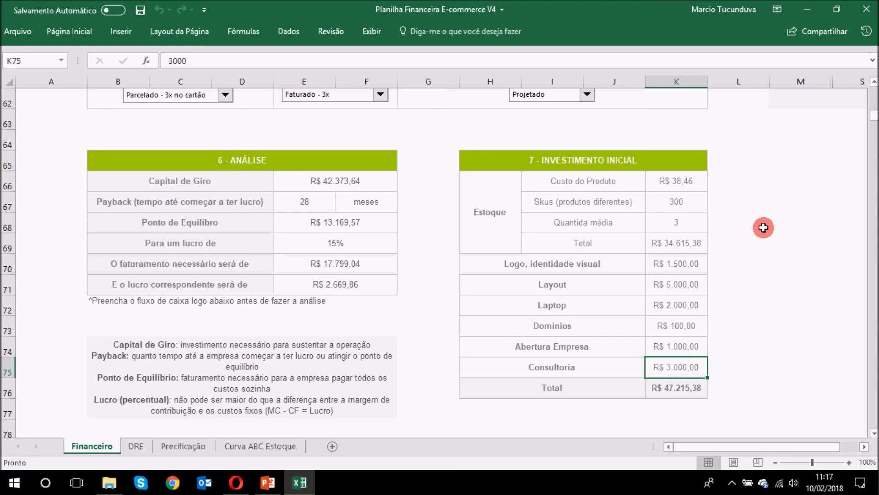
click(747, 222)
scroll(744, 211, down, 1)
click(651, 331)
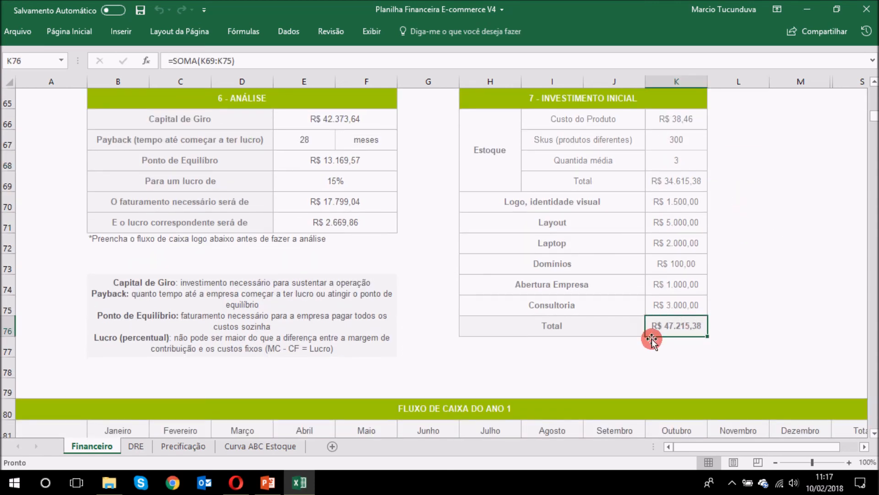
click(592, 347)
text(=)
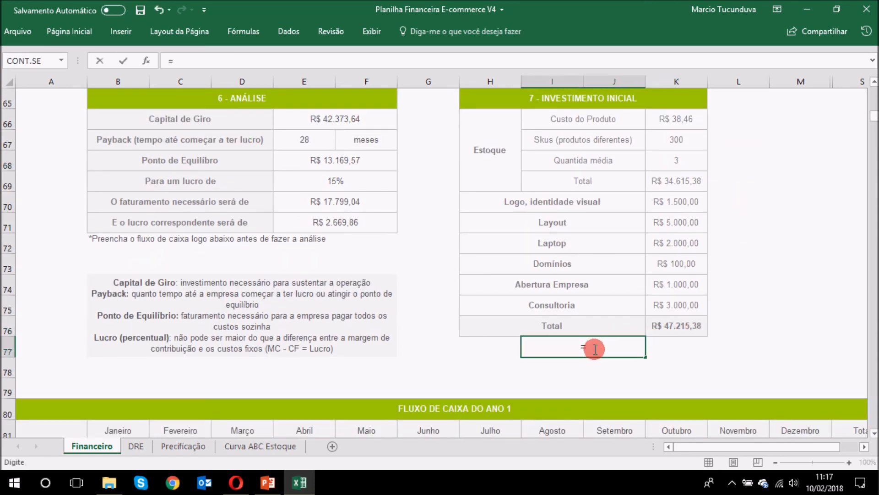
click(696, 328)
text(+)
click(343, 119)
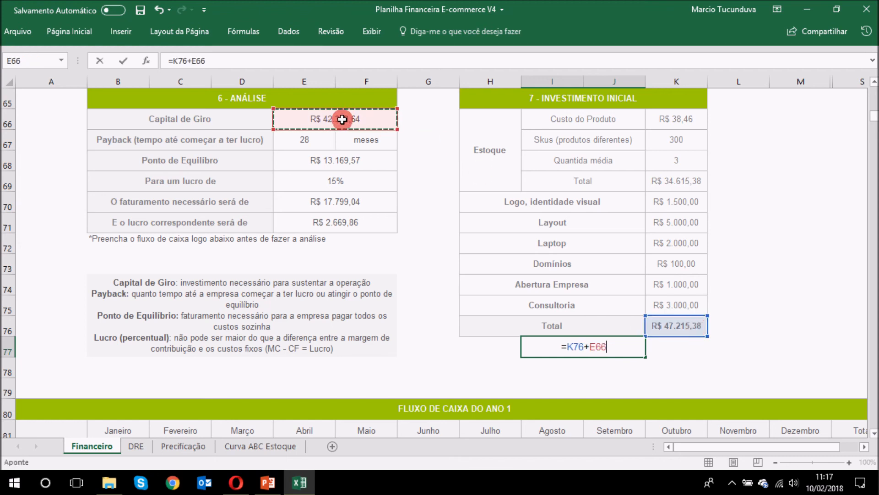
key(Return)
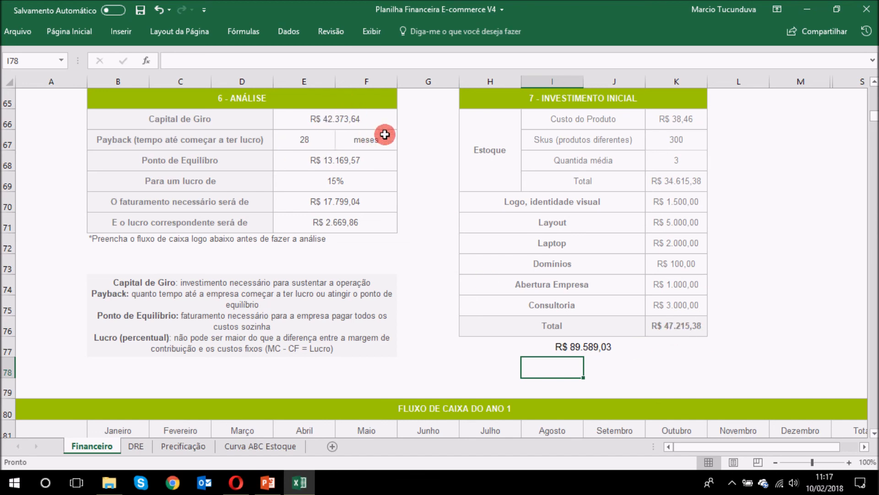
click(595, 348)
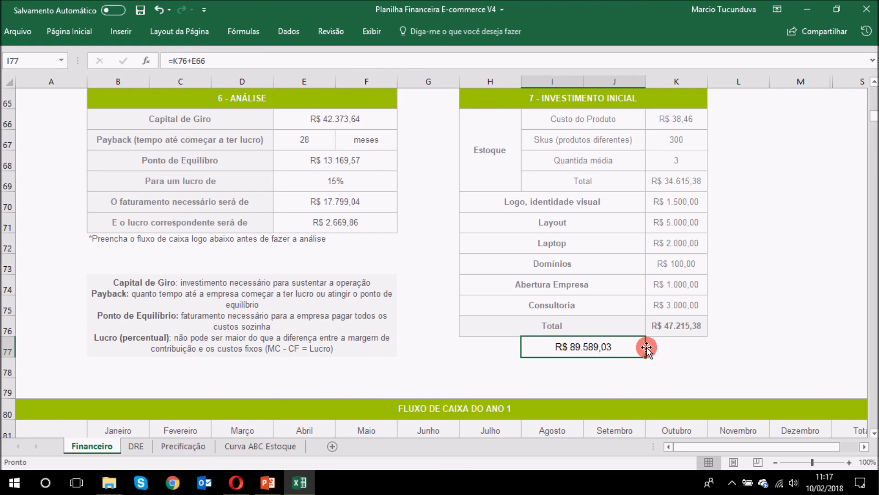
key(Delete)
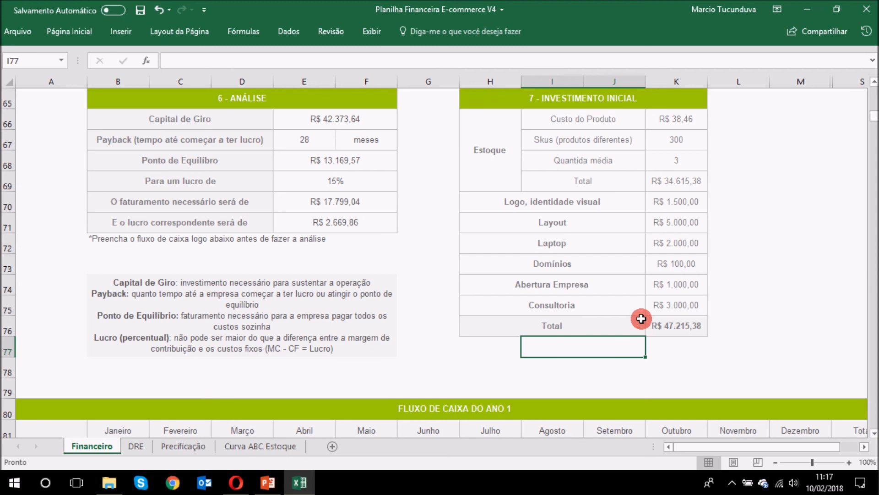
Step: Enter the contact e-mail address in H78 below the Investimento Inicial table
click(482, 353)
click(501, 376)
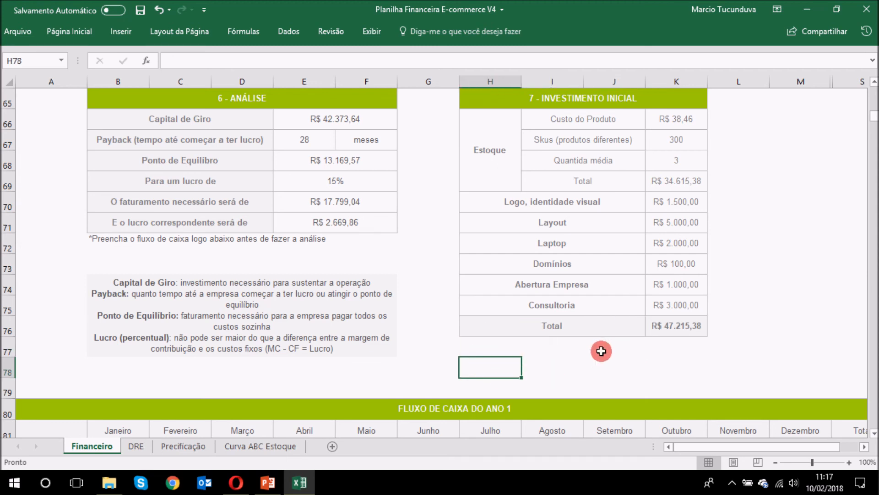
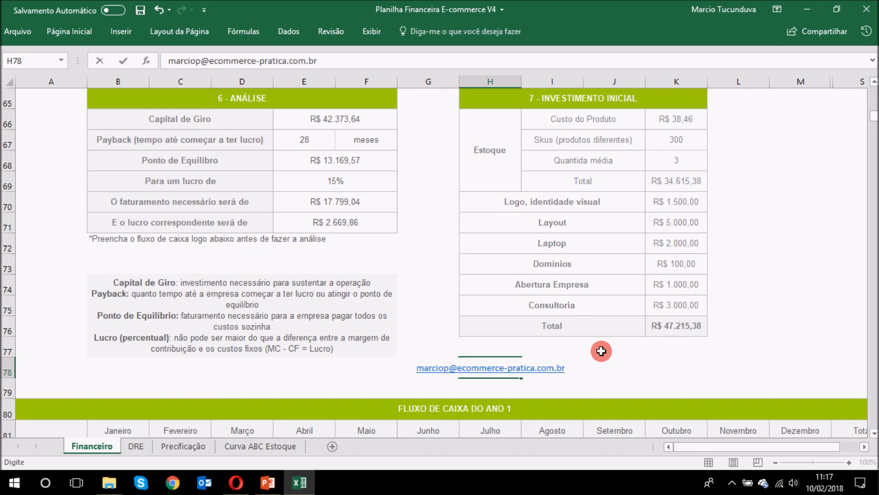
key(Return)
click(602, 350)
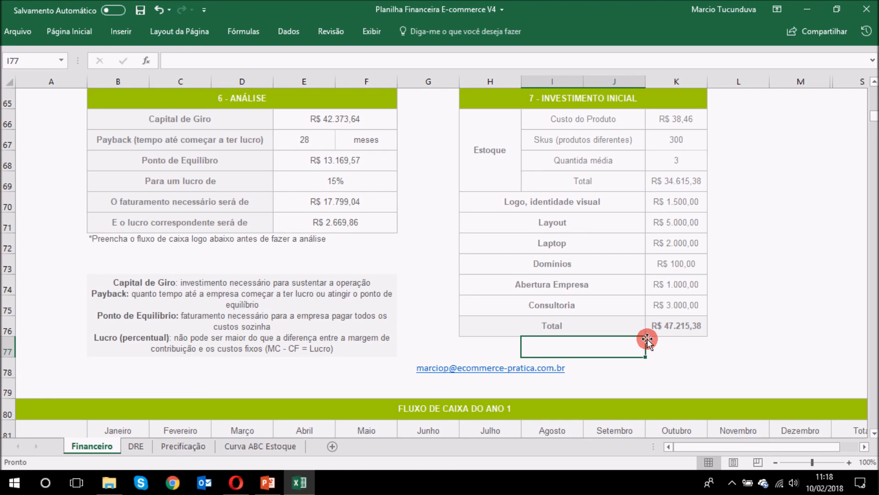
Step: Move around the e-mail cell with the arrow keys to review the hyperlink
key(Down)
key(Left)
key(Left)
key(Right)
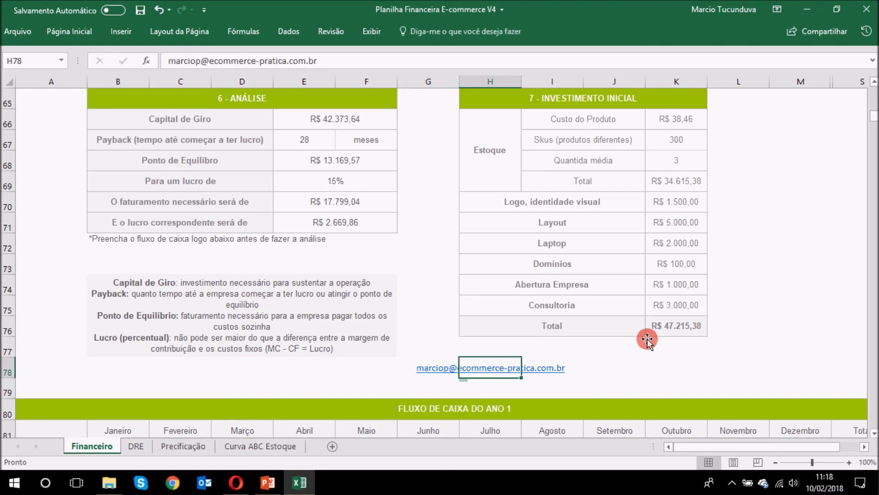
key(Up)
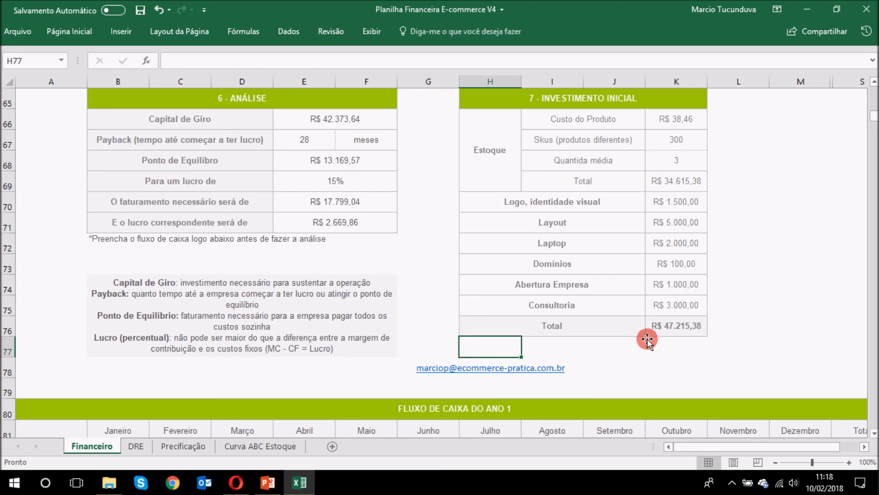